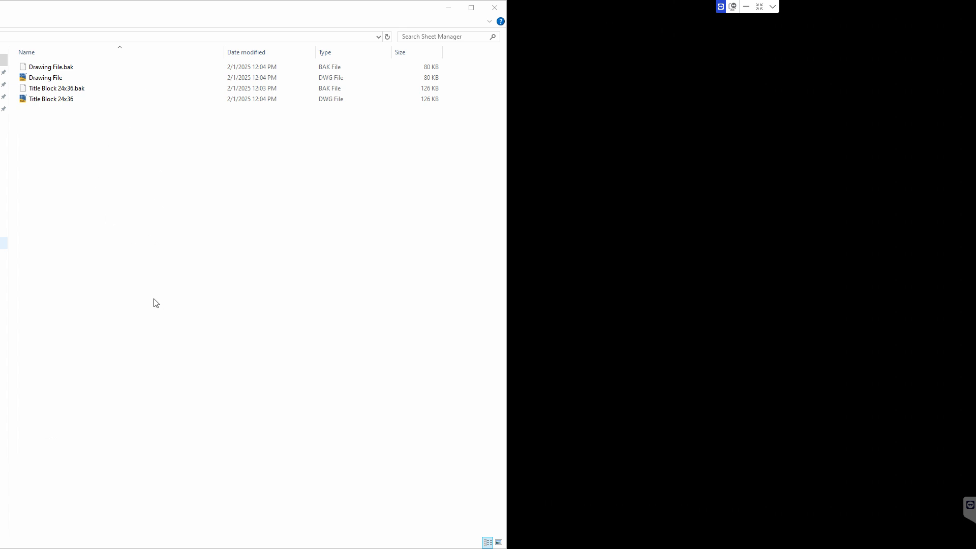
Open the Drawing File DWG from the Sheet Manager folder in AutoCAD
{"action": "left_click", "coordinate": [151, 201]}
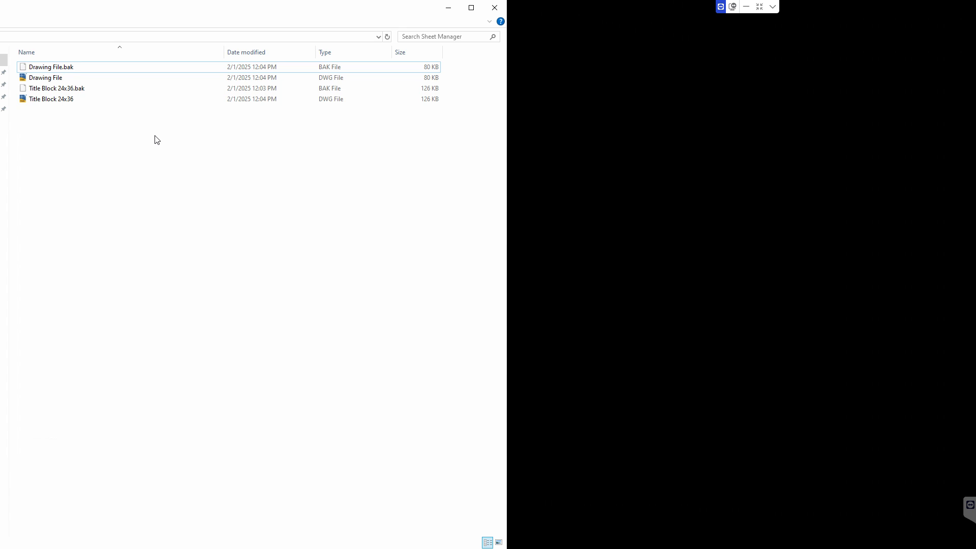
{"action": "double_click", "coordinate": [45, 78]}
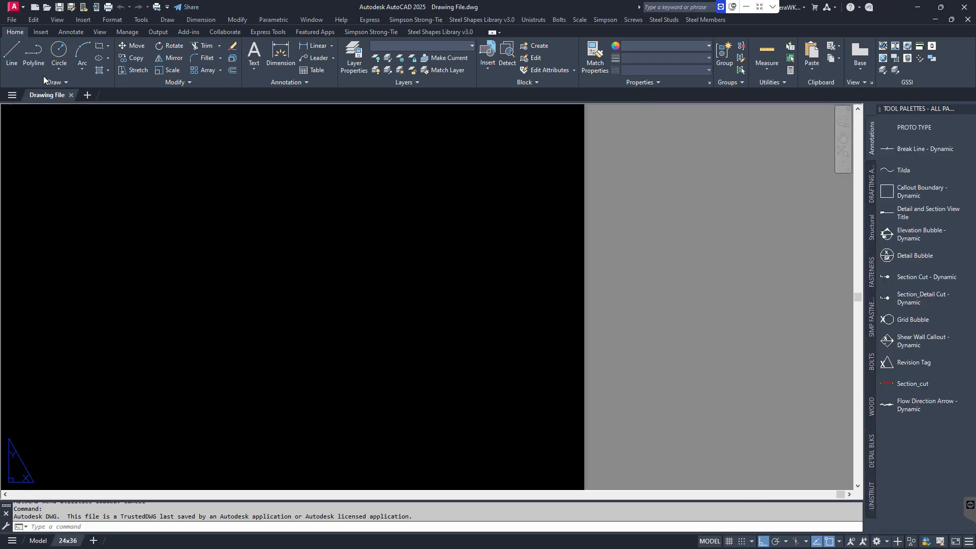
{"action": "mouse_move", "coordinate": [338, 244]}
{"action": "middle_mouse_down"}
{"action": "mouse_move", "coordinate": [417, 248]}
{"action": "mouse_move", "coordinate": [410, 236]}
{"action": "middle_mouse_up"}
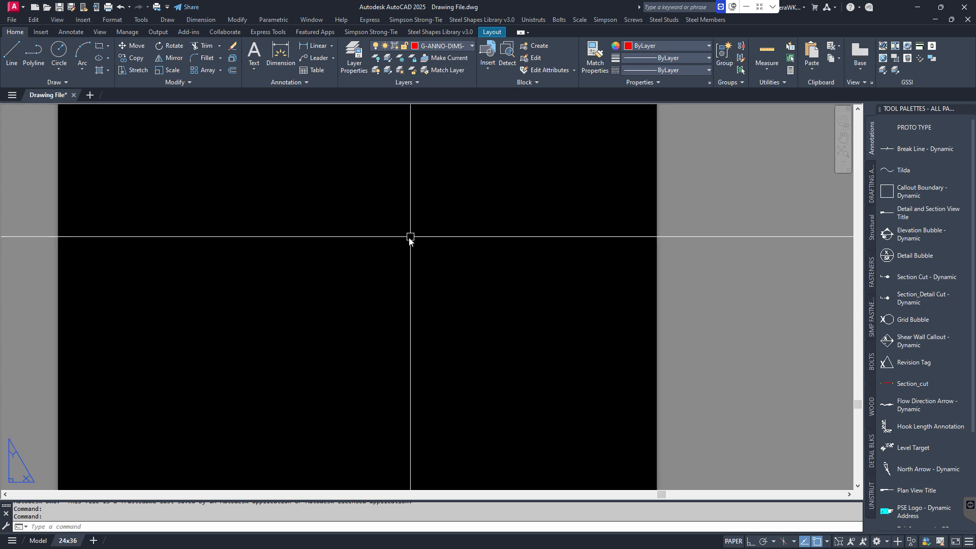
Switch to File Explorer, copy the Sheet Manager folder's path, and return to the drawing in AutoCAD
{"action": "left_click", "coordinate": [918, 7]}
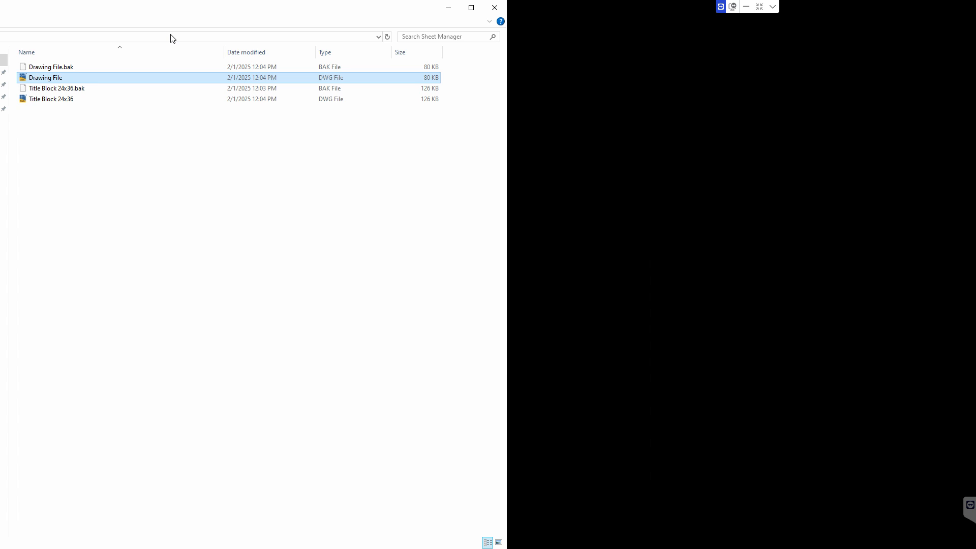
{"action": "left_click", "coordinate": [129, 37]}
{"action": "right_click", "coordinate": [129, 39]}
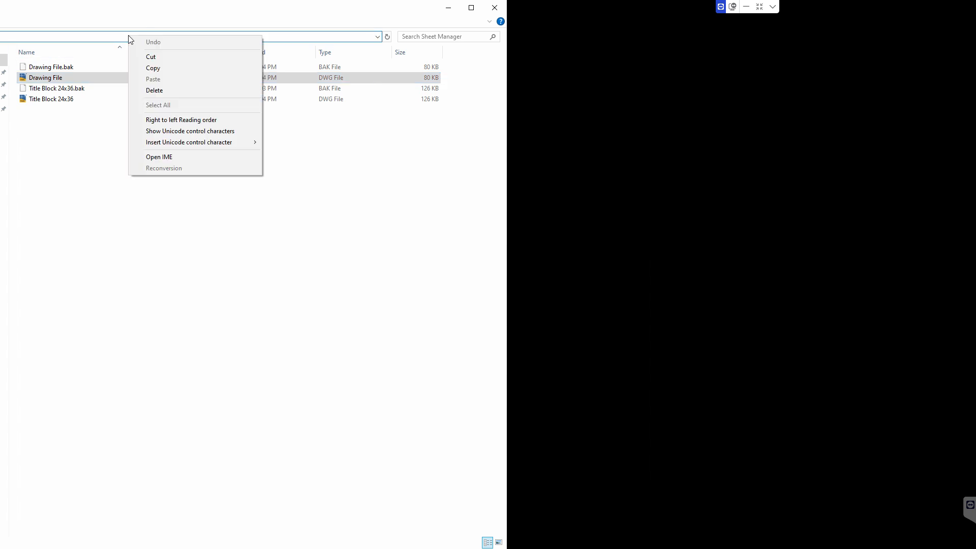
{"action": "left_click", "coordinate": [170, 71]}
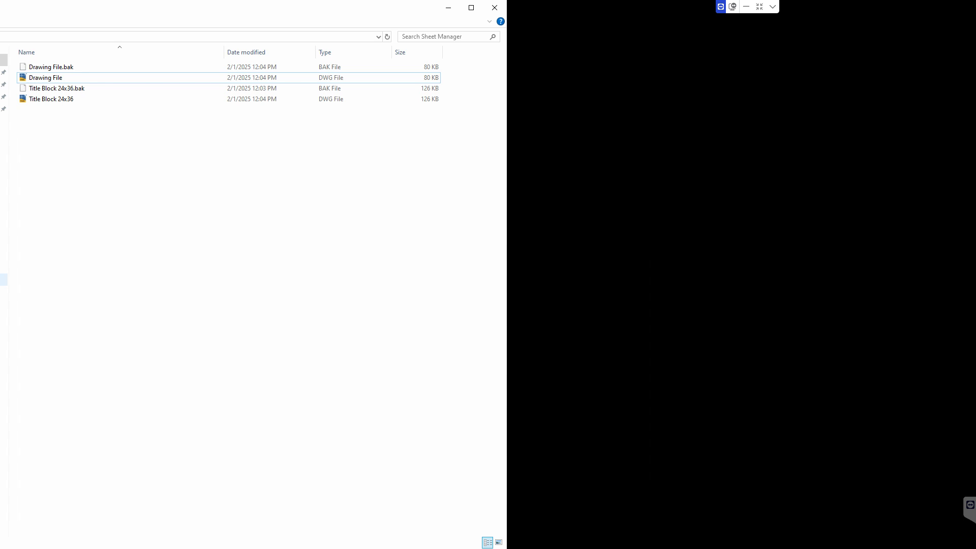
{"action": "key", "text": "alt+Tab"}
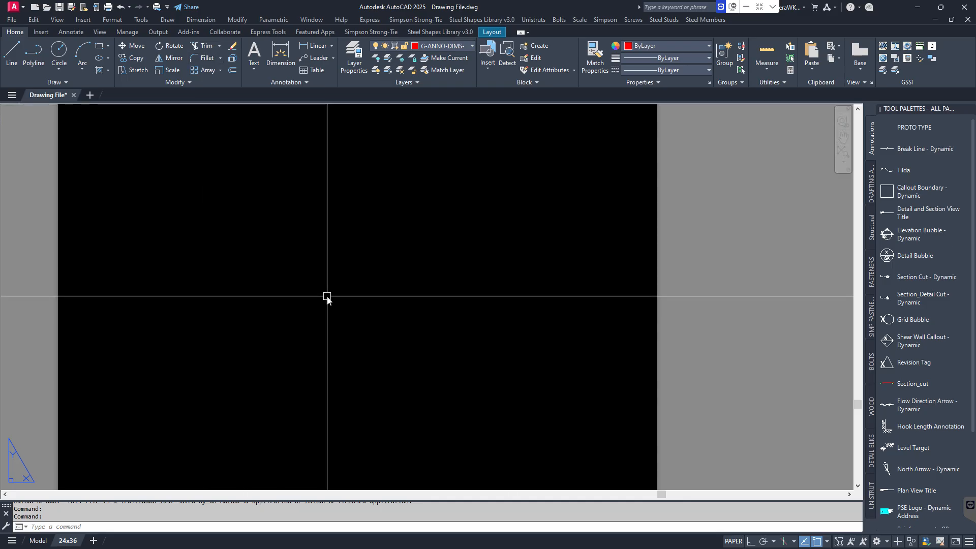
Open the external references manager with the XREF command
{"action": "type", "text": "R"}
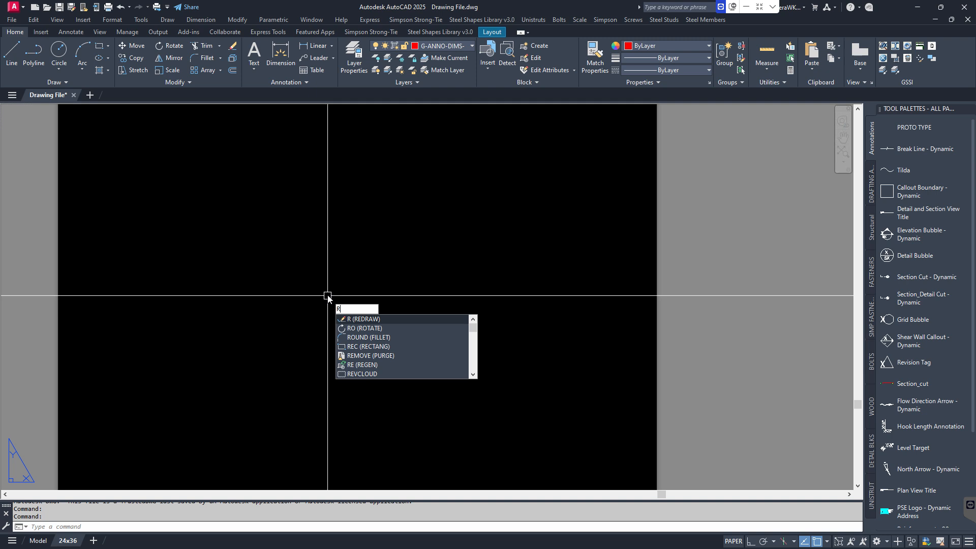
{"action": "key", "text": "BackSpace"}
{"action": "type", "text": "XREF"}
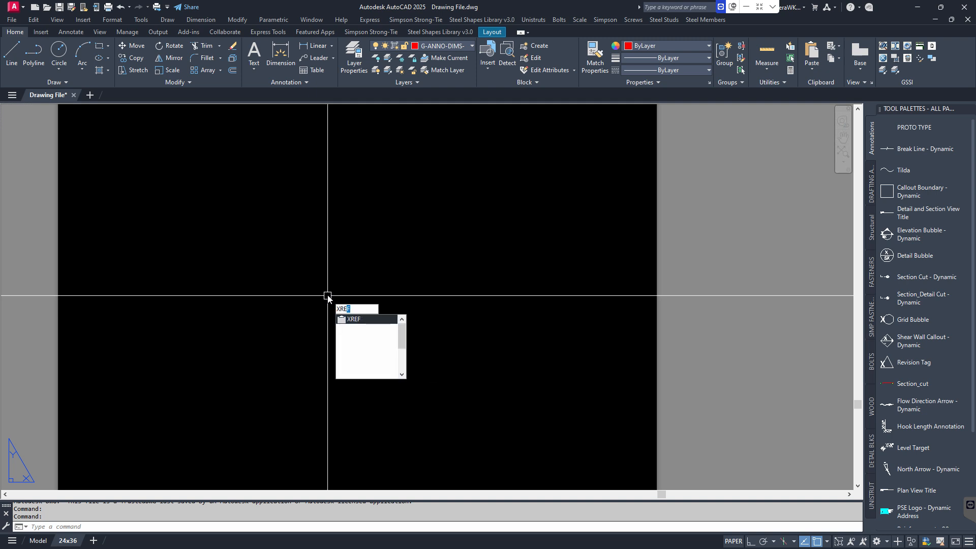
{"action": "key", "text": "Return"}
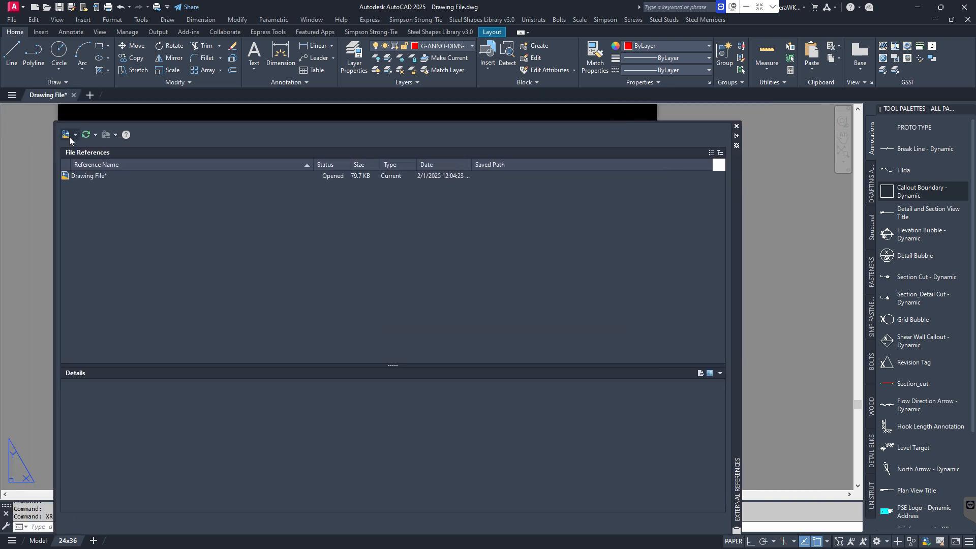
Attach the Title Block 24x36 drawing from the desktop's Sheet Manager folder as a relative-path external reference inserted at 0,0,0
{"action": "left_click", "coordinate": [65, 134]}
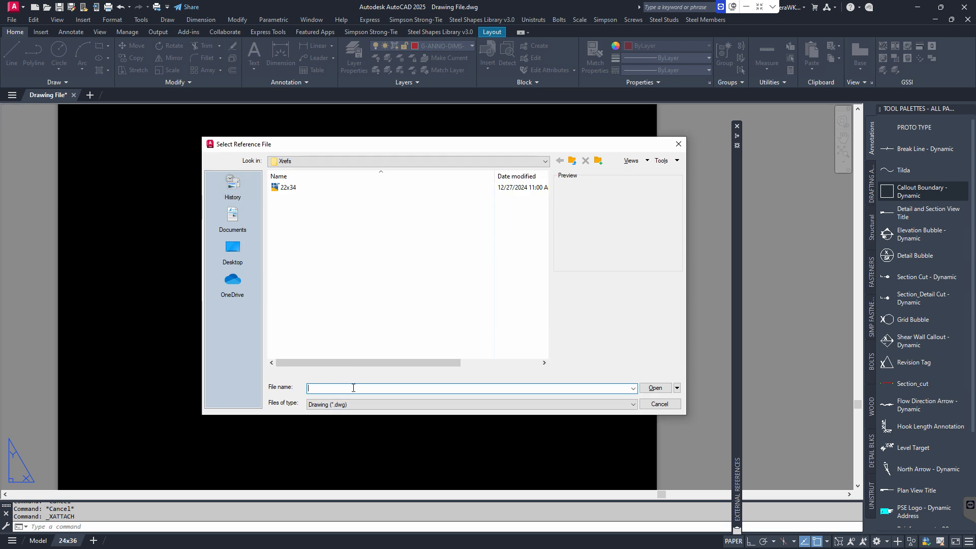
{"action": "left_click", "coordinate": [233, 246]}
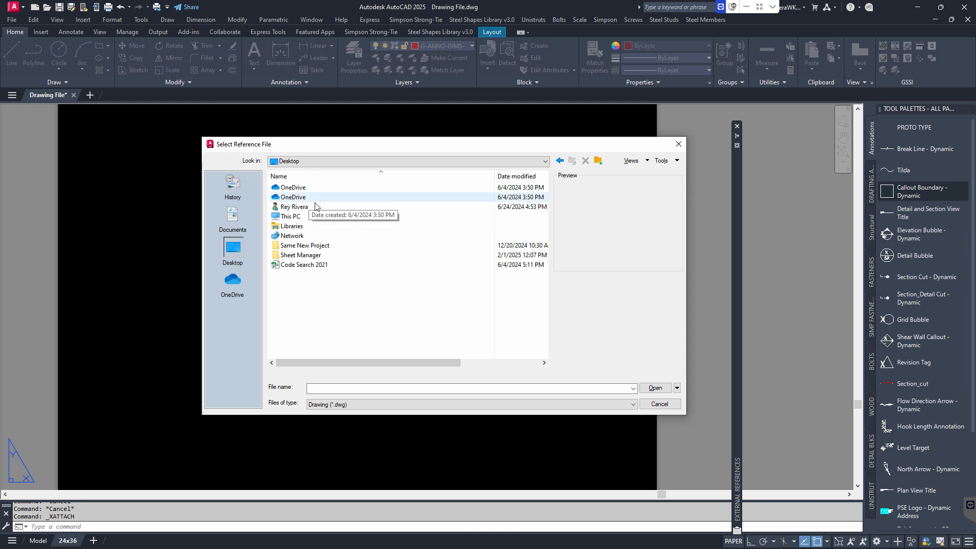
{"action": "double_click", "coordinate": [301, 256]}
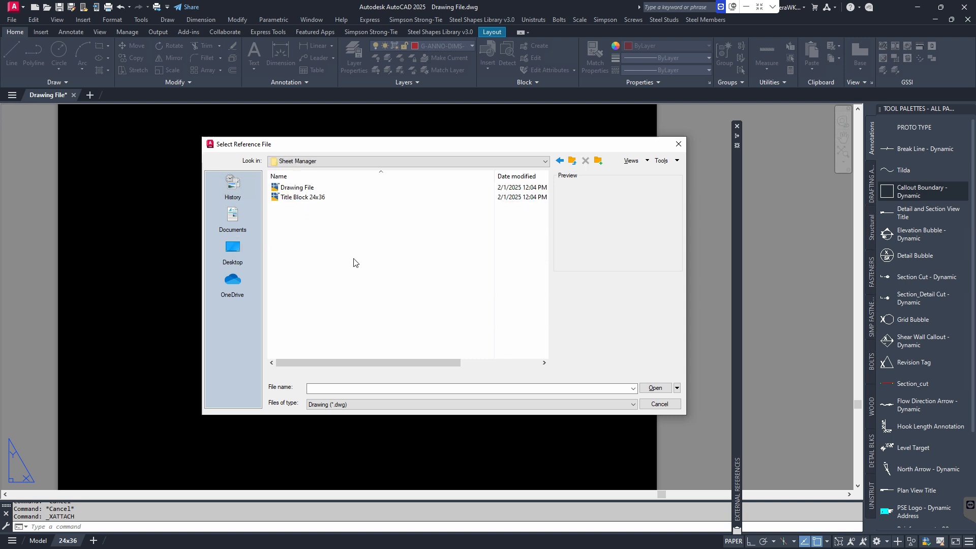
{"action": "left_click", "coordinate": [338, 198]}
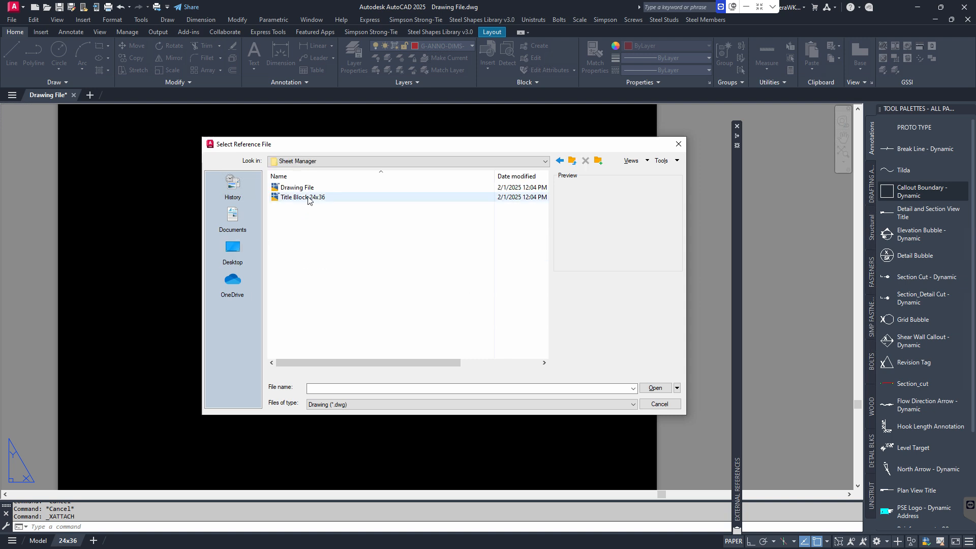
{"action": "left_click", "coordinate": [651, 388]}
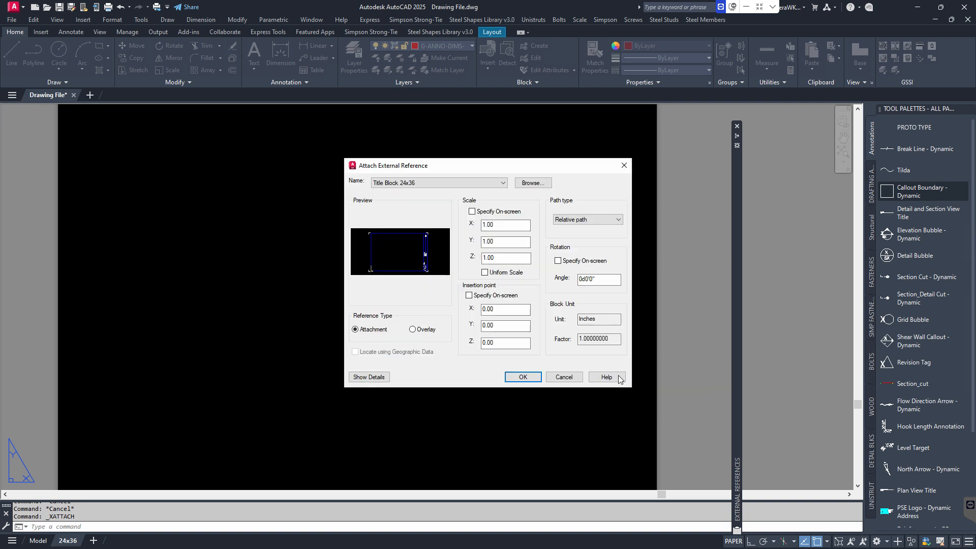
{"action": "left_click", "coordinate": [522, 378]}
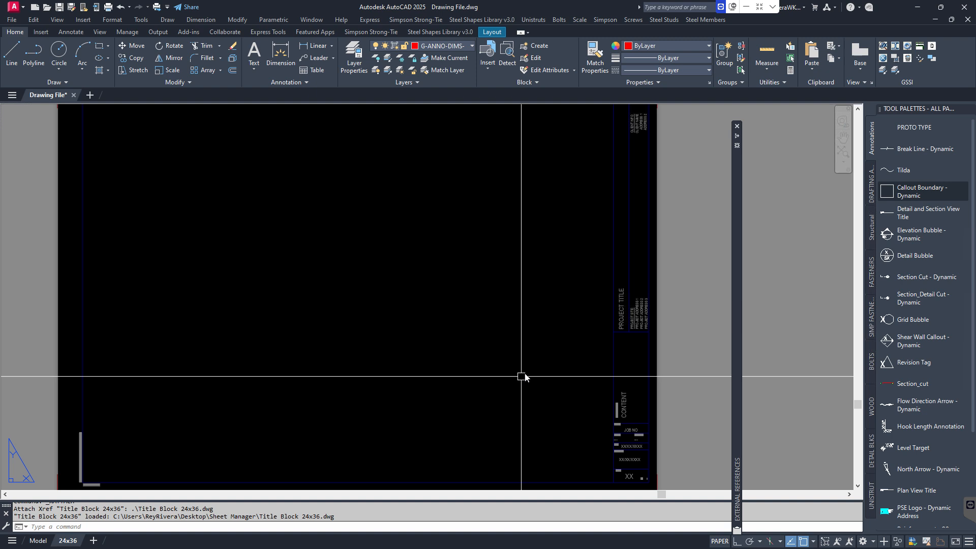
{"action": "middle_click_drag", "start_coordinate": [483, 365], "coordinate": [505, 368]}
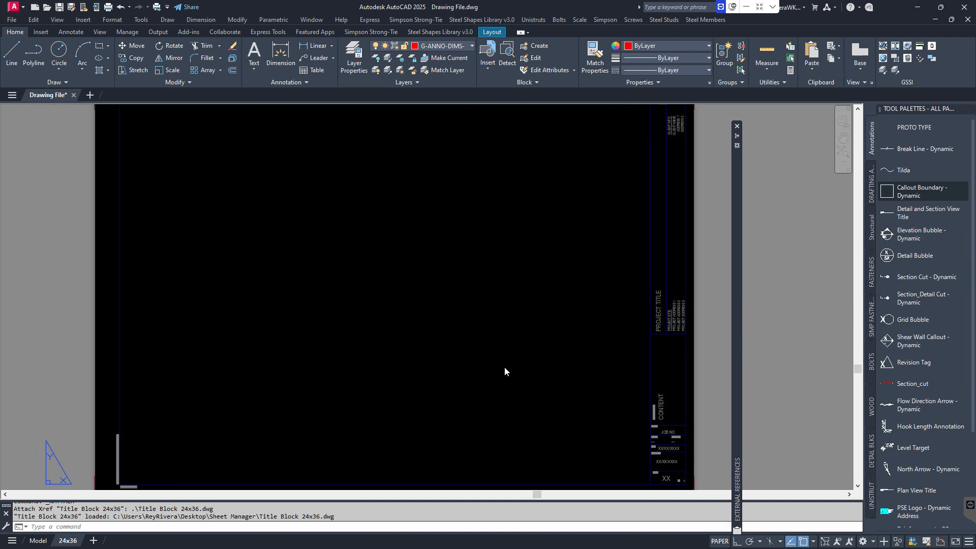
{"action": "scroll", "coordinate": [504, 368], "scroll_direction": "down", "scroll_amount": 2}
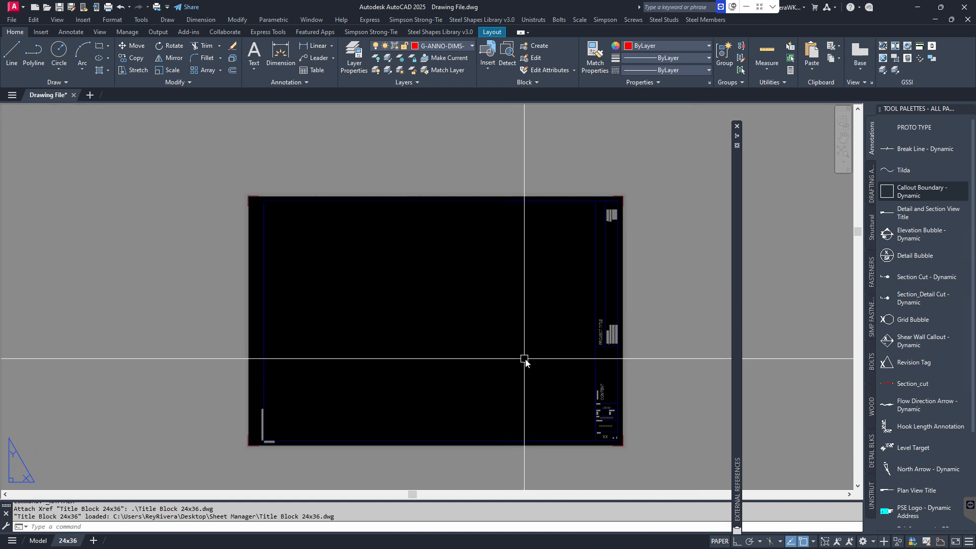
{"action": "scroll", "coordinate": [524, 360], "scroll_direction": "up", "scroll_amount": 2}
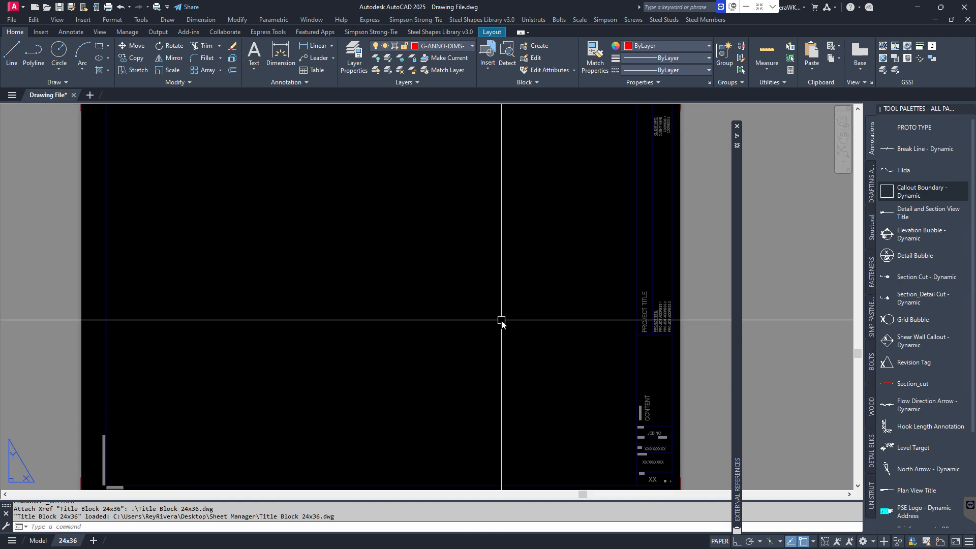
Open the Sheet Set Manager and begin a new sheet set based on the example named New Sheet Set
{"action": "type", "text": "SSM"}
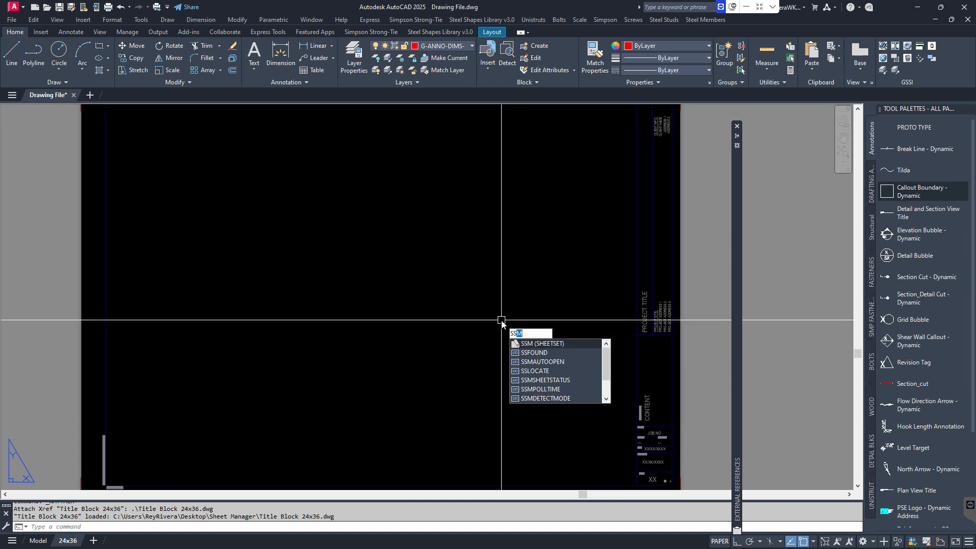
{"action": "key", "text": "Return"}
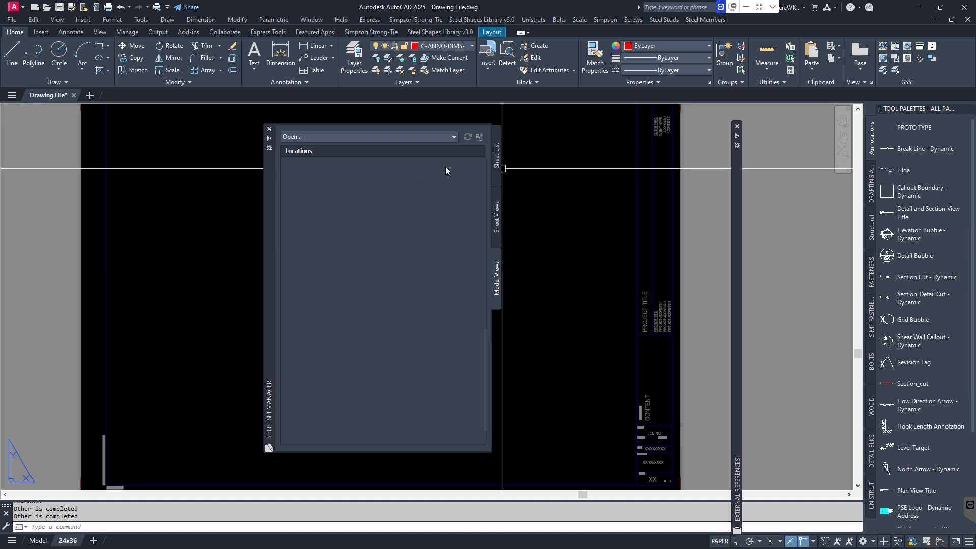
{"action": "left_click", "coordinate": [454, 138]}
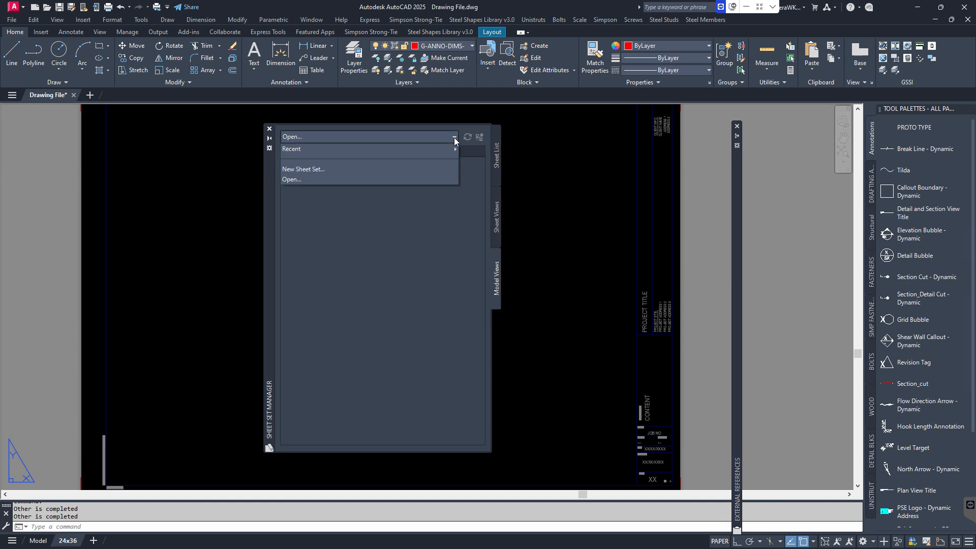
{"action": "left_click", "coordinate": [303, 171]}
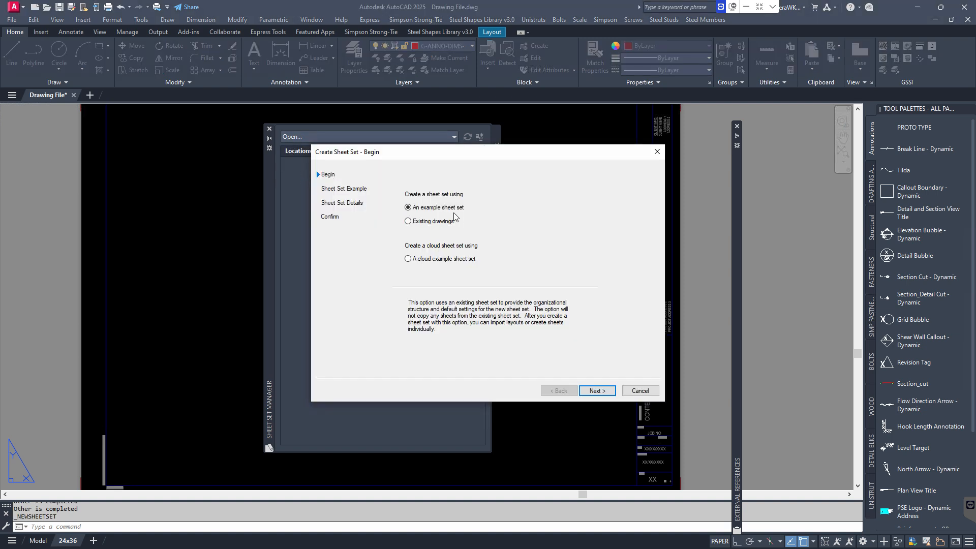
{"action": "left_click", "coordinate": [595, 392]}
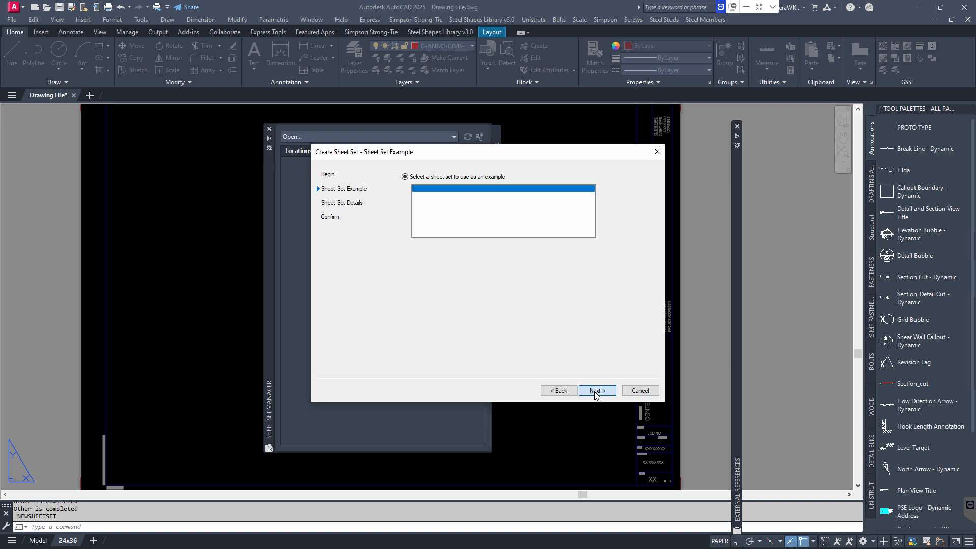
{"action": "left_click", "coordinate": [425, 229]}
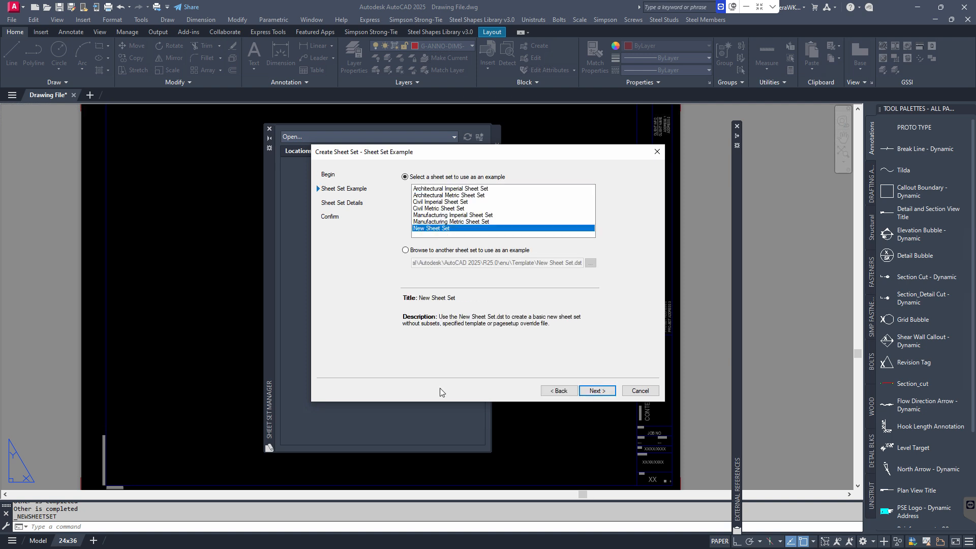
{"action": "left_click", "coordinate": [598, 392]}
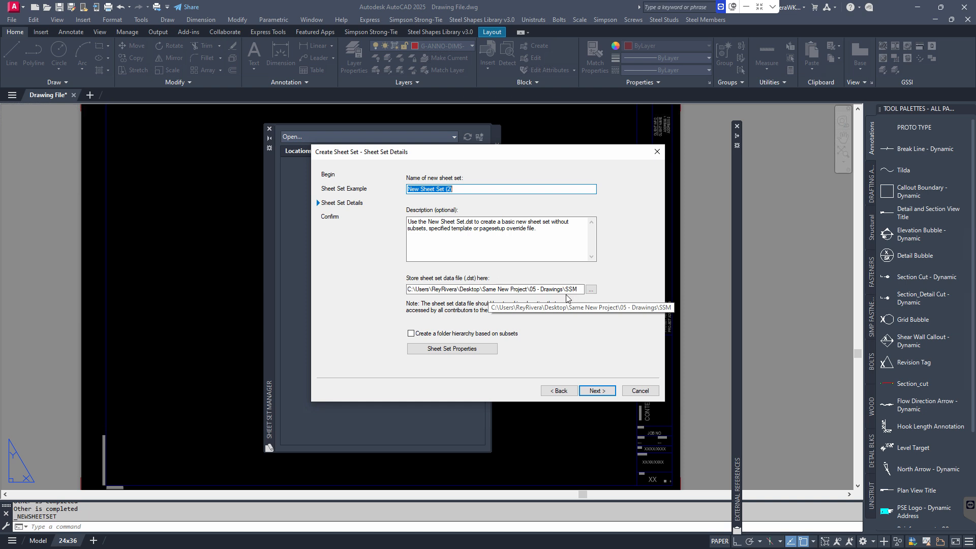
Set the storage location of the sheet set data file to the desktop's Sheet Manager folder
{"action": "left_click", "coordinate": [591, 289]}
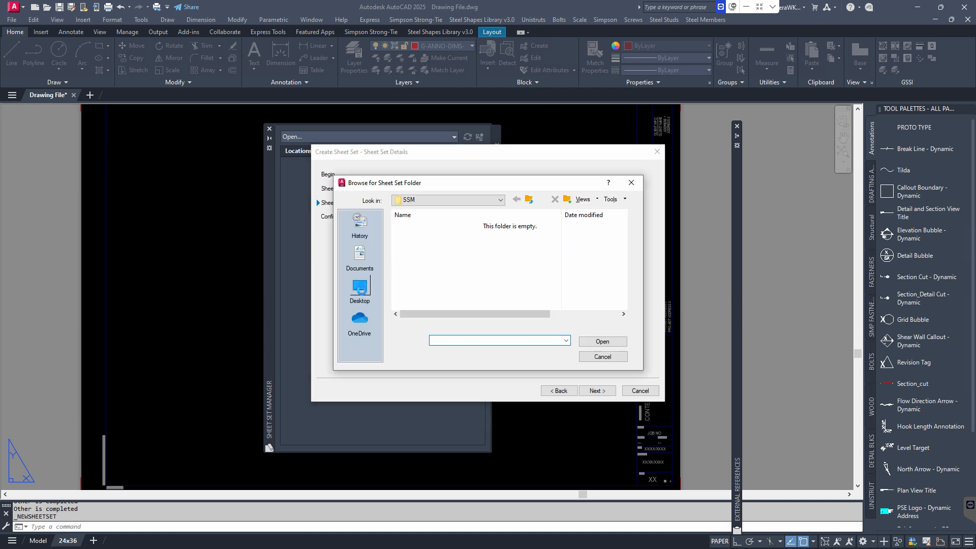
{"action": "left_click", "coordinate": [361, 290]}
{"action": "double_click", "coordinate": [432, 235]}
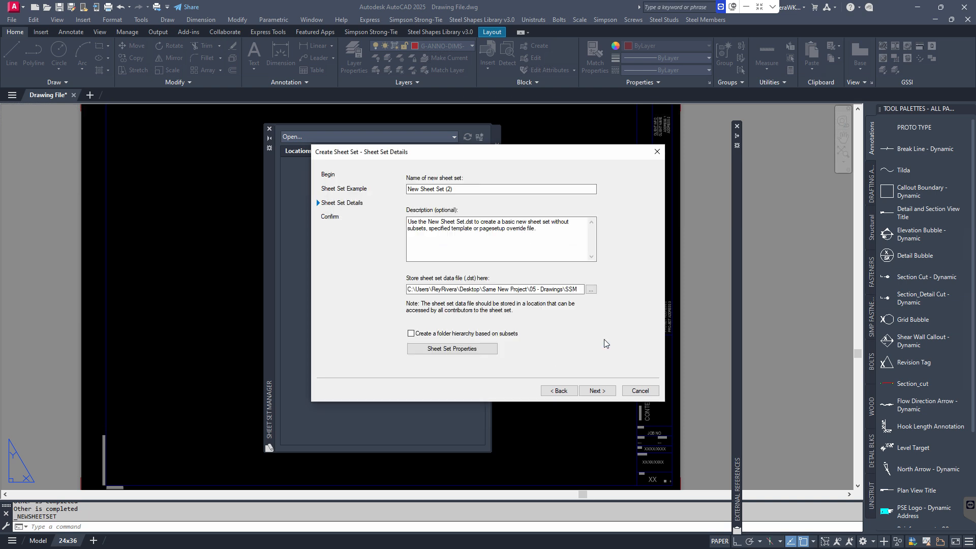
{"action": "left_click", "coordinate": [604, 342]}
Review the sheet set preview and finish creating the set, checking for its data file in the Sheet Manager folder
{"action": "left_click", "coordinate": [598, 392]}
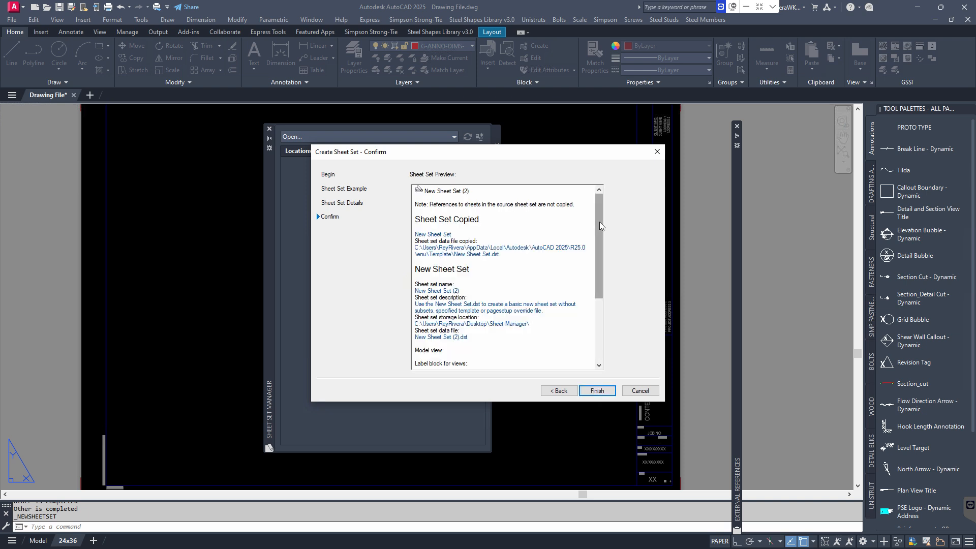
{"action": "scroll", "coordinate": [604, 331], "scroll_direction": "down", "scroll_amount": 5}
{"action": "left_click", "coordinate": [596, 391]}
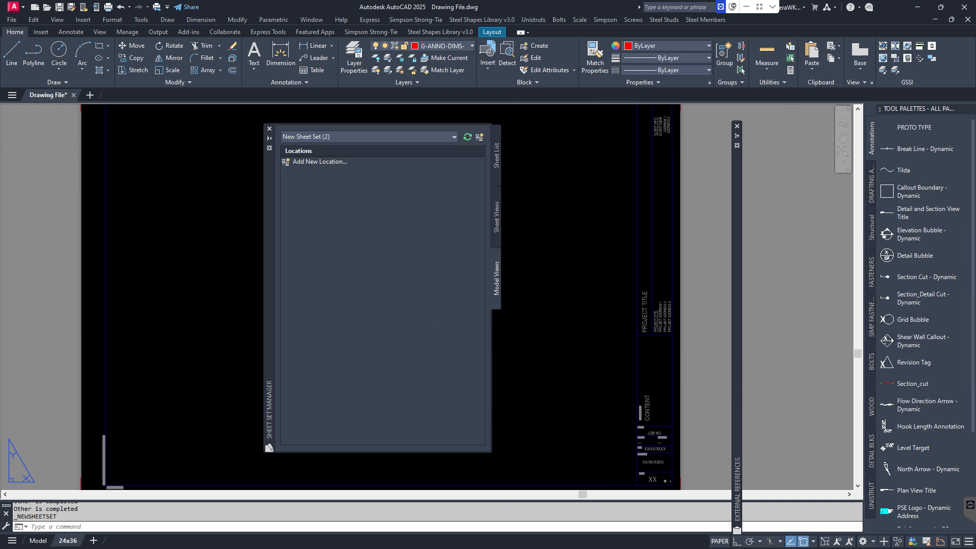
{"action": "key", "text": "alt+Tab"}
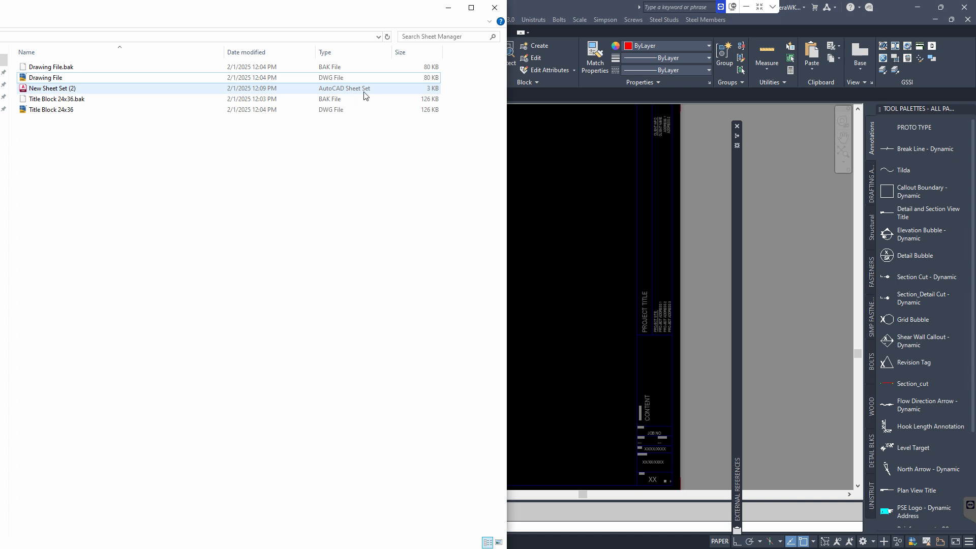
{"action": "left_click", "coordinate": [638, 251]}
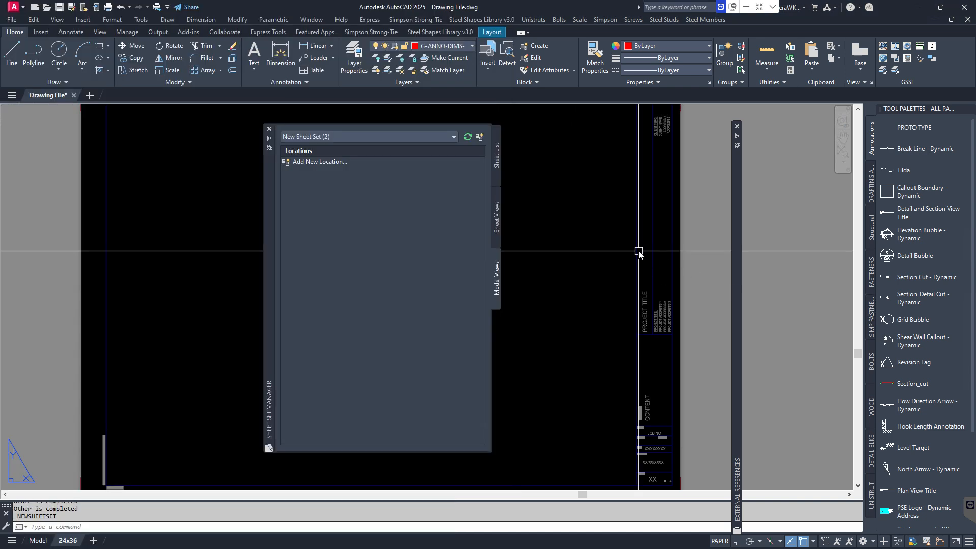
Move the Sheet Set Manager palette off the drawing area, over the tool palettes
{"action": "left_click", "coordinate": [270, 148]}
{"action": "left_click", "coordinate": [428, 188]}
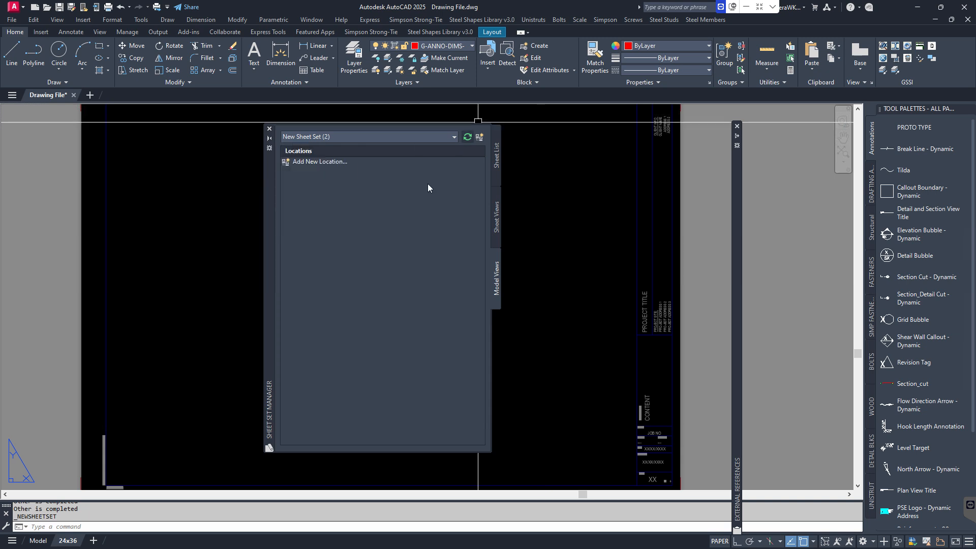
{"action": "left_click_drag", "start_coordinate": [270, 231], "coordinate": [943, 235]}
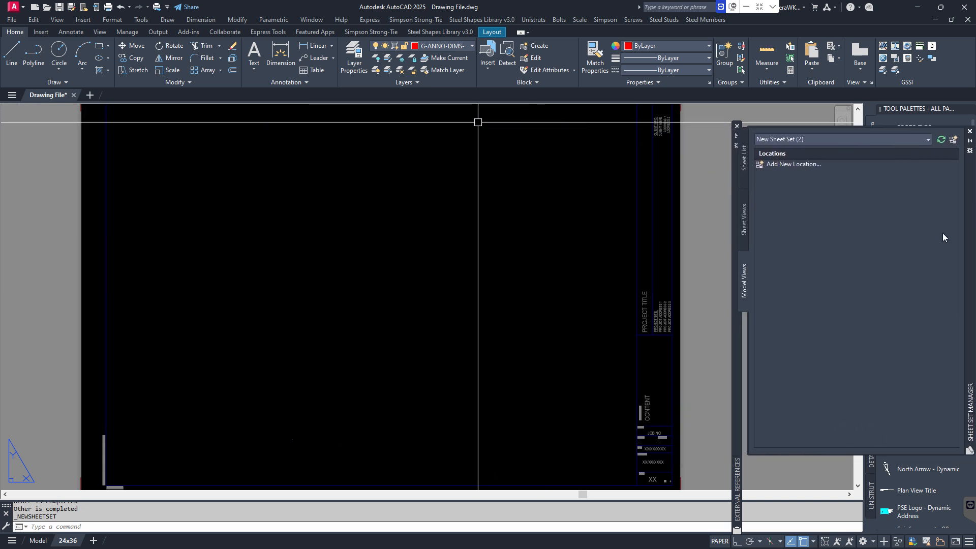
{"action": "left_click", "coordinate": [511, 285]}
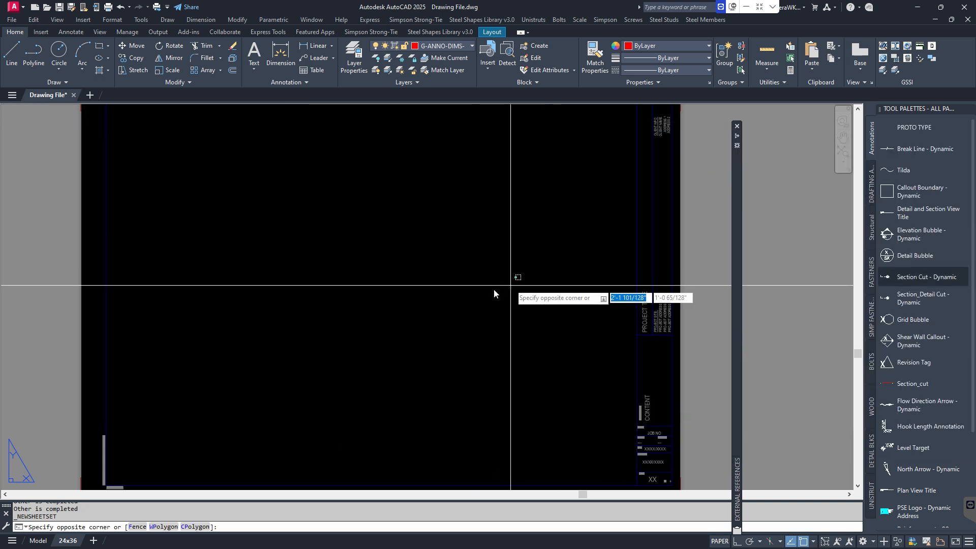
Open the Title Block 24x36 drawing file for editing
{"action": "scroll", "coordinate": [500, 287], "scroll_direction": "down", "scroll_amount": 2}
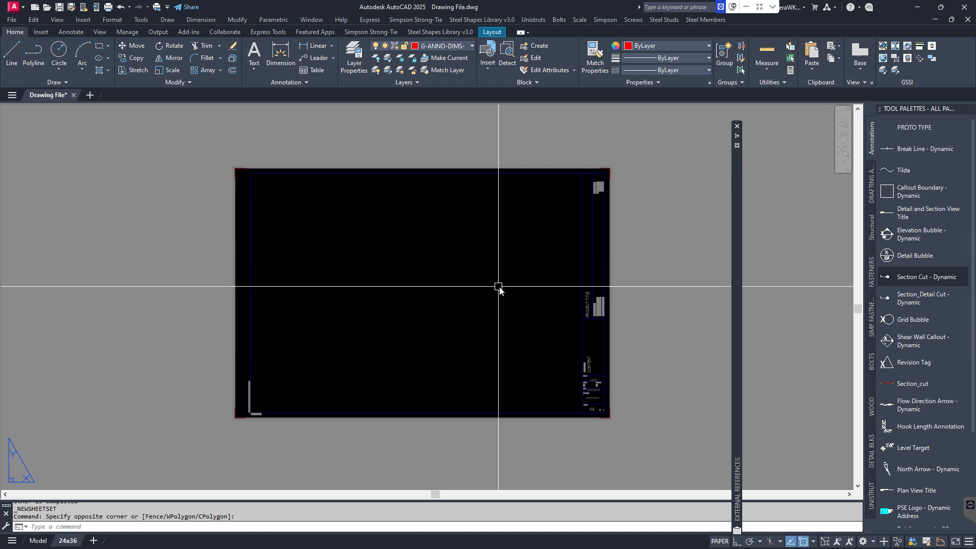
{"action": "scroll", "coordinate": [559, 315], "scroll_direction": "up", "scroll_amount": 2}
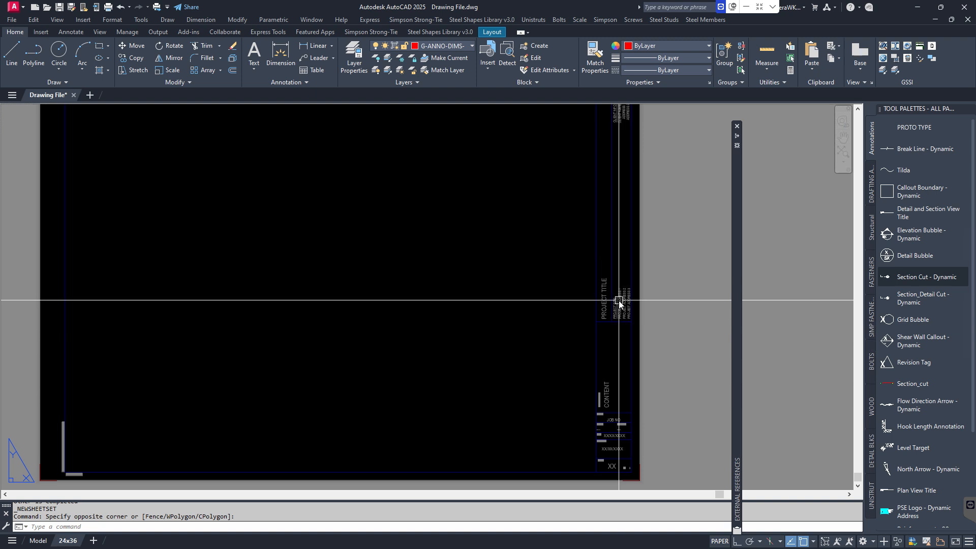
{"action": "scroll", "coordinate": [621, 457], "scroll_direction": "up", "scroll_amount": 4}
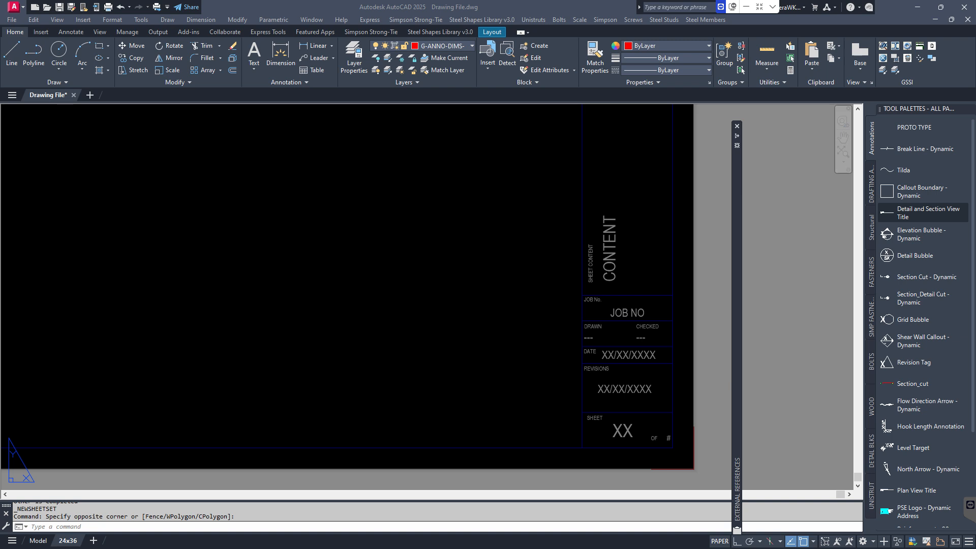
{"action": "key", "text": "alt+Tab"}
{"action": "double_click", "coordinate": [47, 107]}
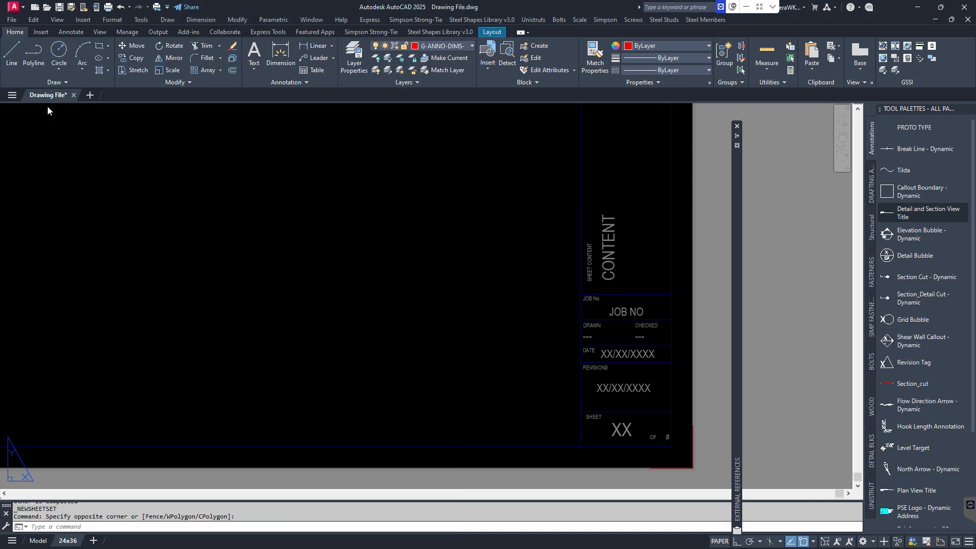
{"action": "scroll", "coordinate": [641, 468], "scroll_direction": "up", "scroll_amount": 2}
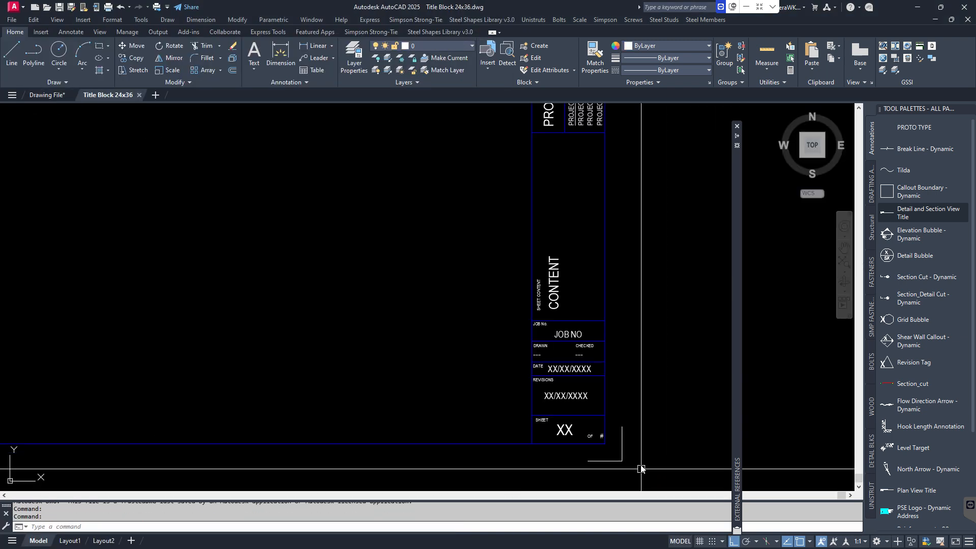
{"action": "scroll", "coordinate": [641, 448], "scroll_direction": "up", "scroll_amount": 3}
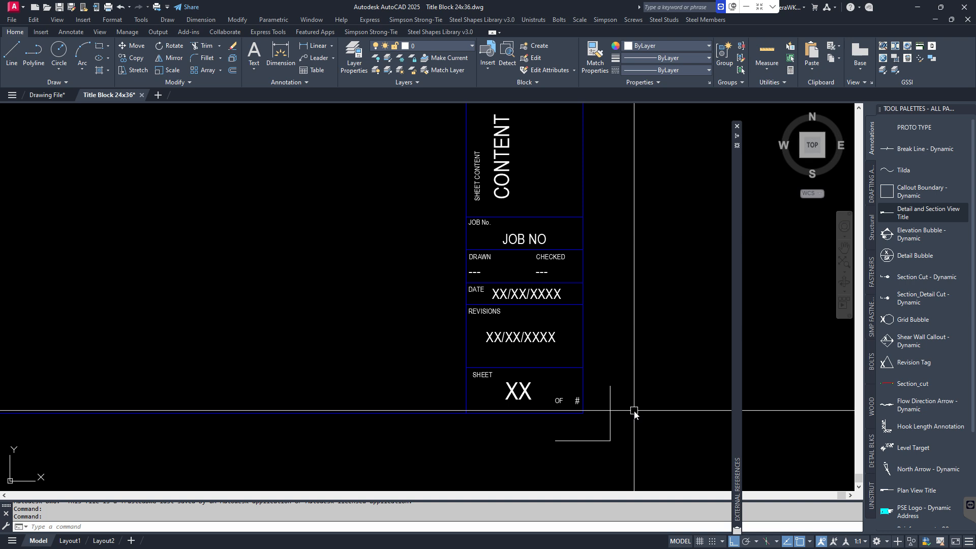
Start a copy with the border's lower-right corner as base point, selecting the sheet, revision, date, drawn, checked, job number and content placeholder texts
{"action": "key", "text": "ctrl+shift+c"}
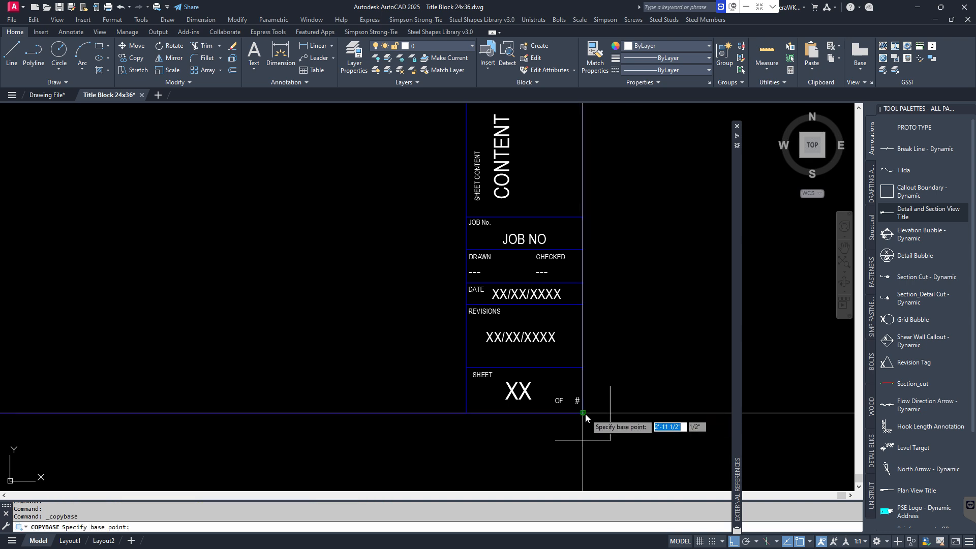
{"action": "left_click", "coordinate": [584, 412]}
{"action": "left_click", "coordinate": [522, 395]}
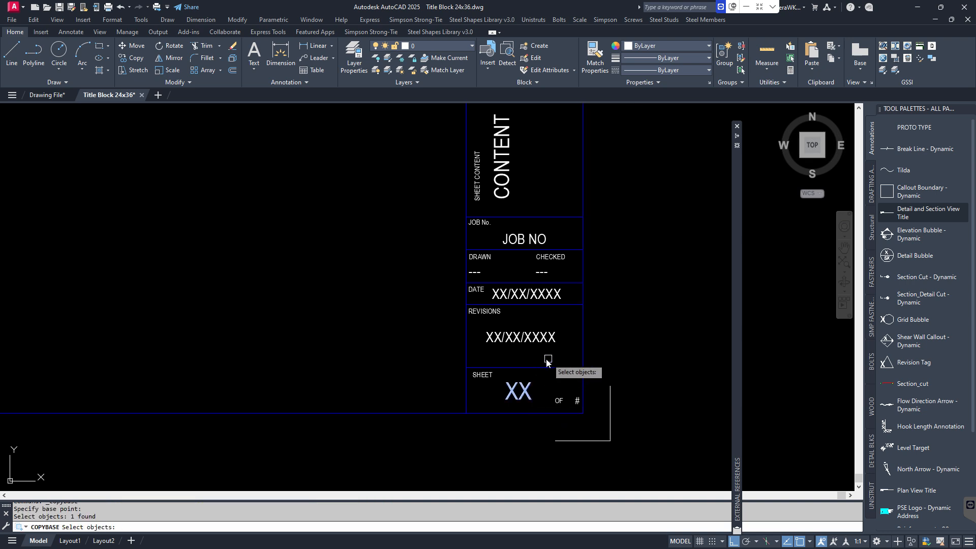
{"action": "middle_click_drag", "start_coordinate": [552, 358], "coordinate": [554, 386]}
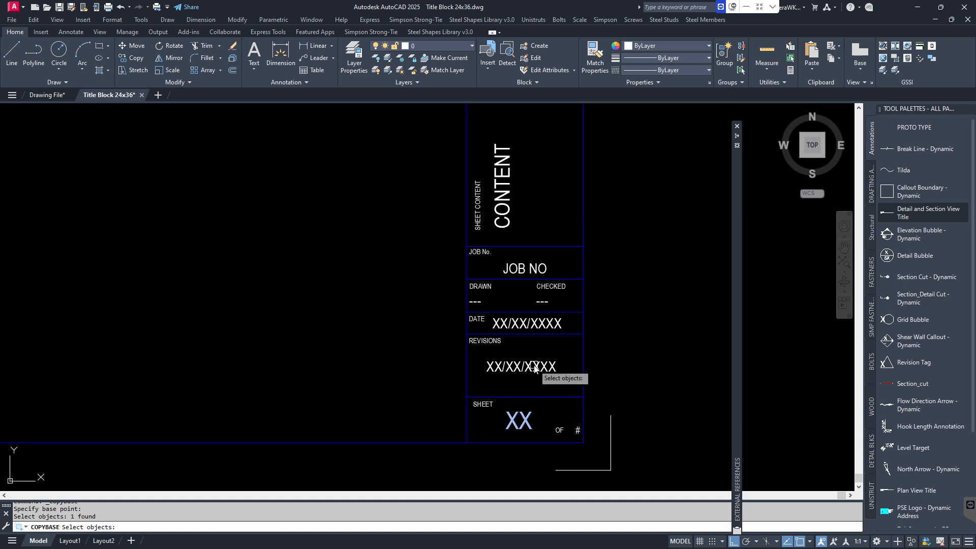
{"action": "left_click", "coordinate": [535, 368]}
{"action": "scroll", "coordinate": [537, 368], "scroll_direction": "up", "scroll_amount": 2}
{"action": "left_click", "coordinate": [542, 360]}
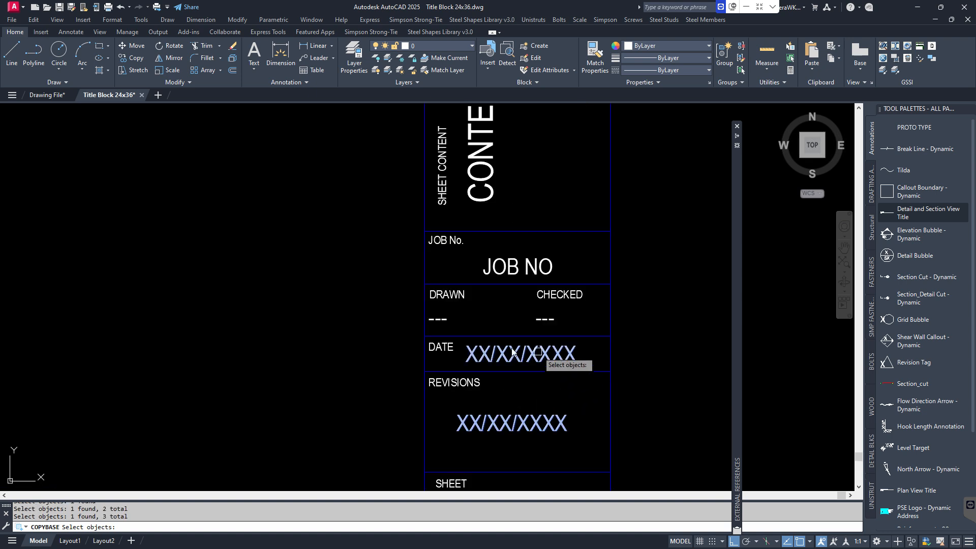
{"action": "left_click", "coordinate": [441, 319]}
{"action": "left_click", "coordinate": [550, 319]}
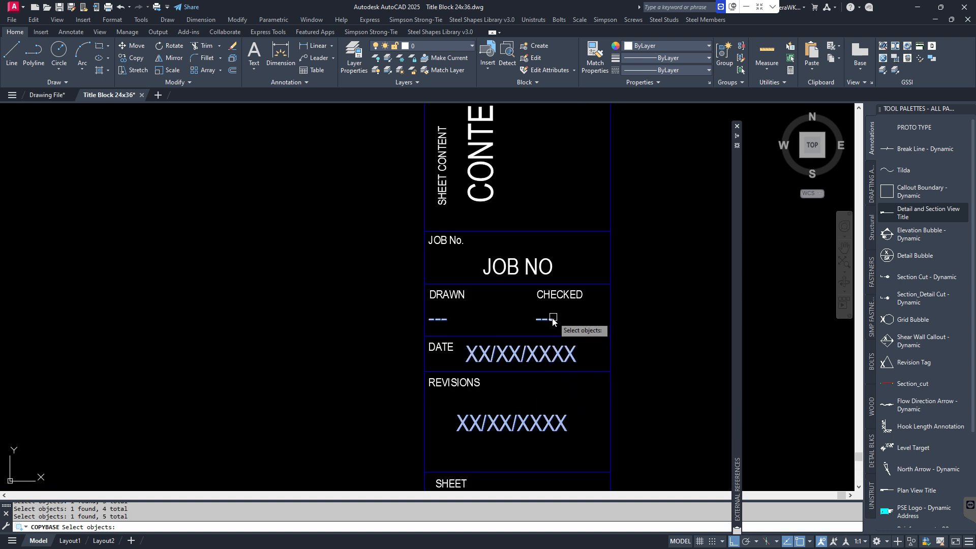
{"action": "left_click", "coordinate": [519, 262]}
{"action": "scroll", "coordinate": [515, 273], "scroll_direction": "down", "scroll_amount": 3}
{"action": "scroll", "coordinate": [526, 245], "scroll_direction": "up", "scroll_amount": 2}
{"action": "left_click", "coordinate": [481, 268]}
Add the project address text and the client name and address text to the copy selection and finish the copy
{"action": "scroll", "coordinate": [482, 274], "scroll_direction": "down", "scroll_amount": 3}
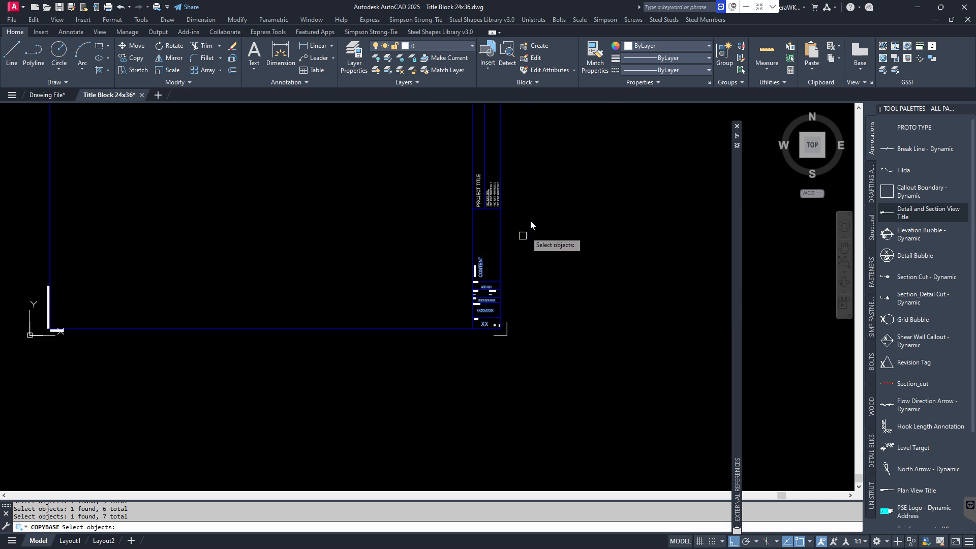
{"action": "scroll", "coordinate": [514, 265], "scroll_direction": "up", "scroll_amount": 3}
{"action": "left_click", "coordinate": [458, 261]}
{"action": "scroll", "coordinate": [473, 208], "scroll_direction": "down", "scroll_amount": 5}
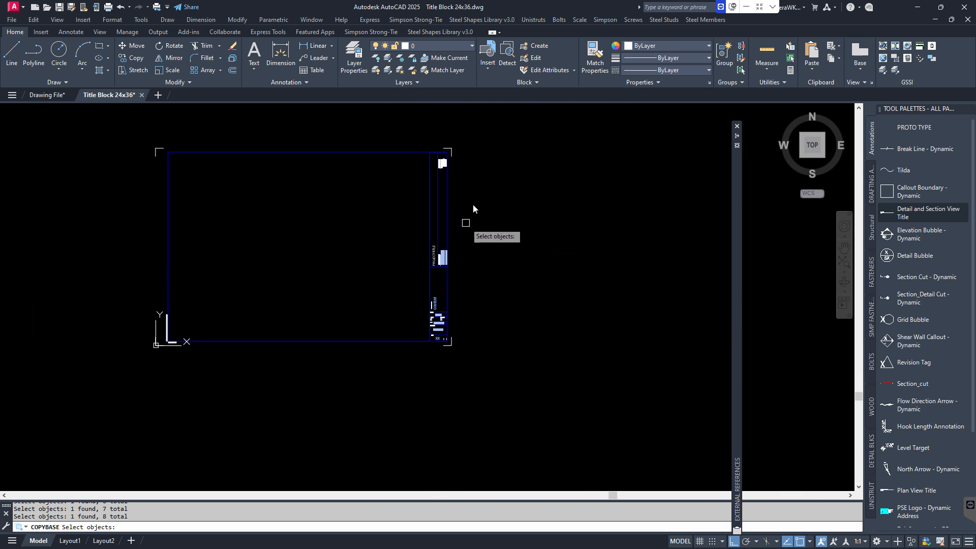
{"action": "scroll", "coordinate": [448, 234], "scroll_direction": "up", "scroll_amount": 6}
{"action": "left_click", "coordinate": [232, 329]}
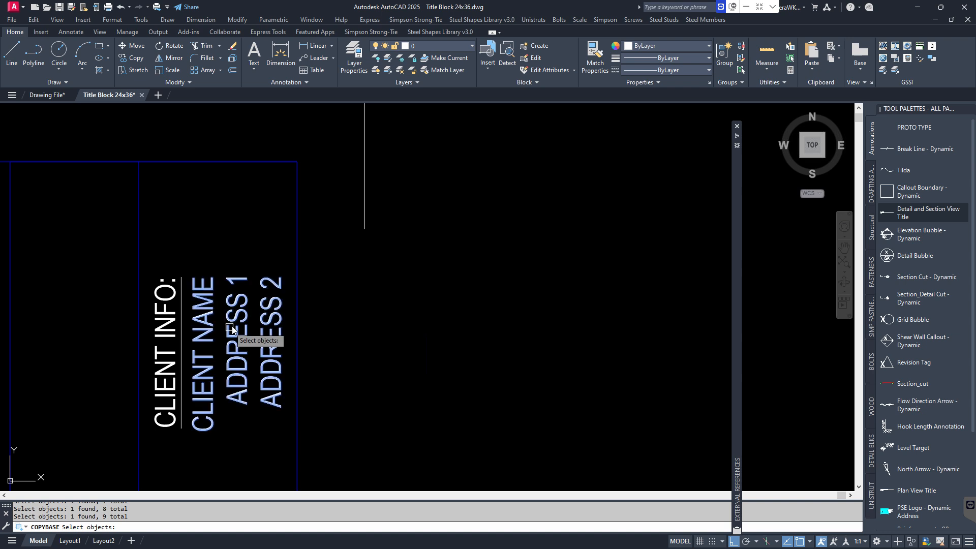
{"action": "scroll", "coordinate": [399, 286], "scroll_direction": "down", "scroll_amount": 6}
{"action": "key", "text": "Return"}
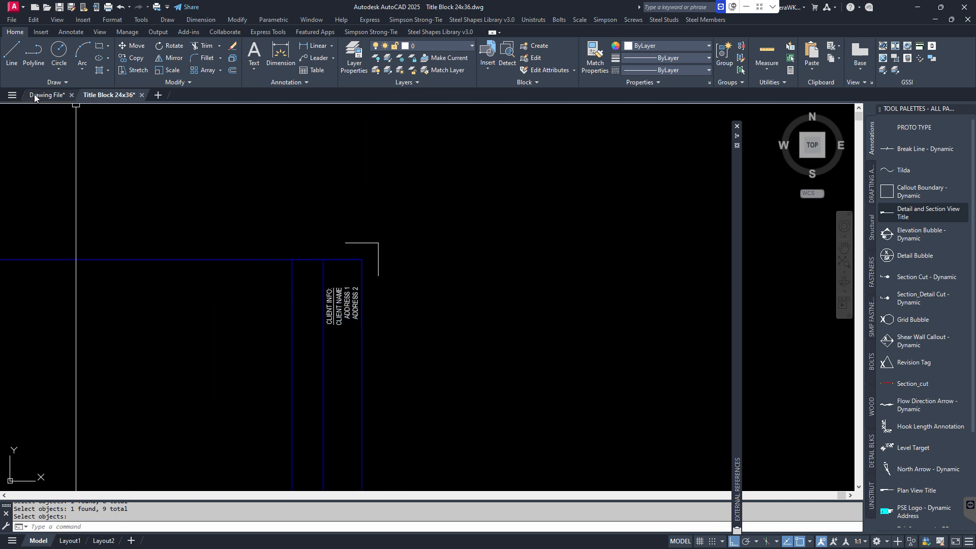
Paste the copied texts as a block into Drawing File's 24x36 layout, inserted at the title block border's lower-right corner
{"action": "left_click", "coordinate": [35, 95]}
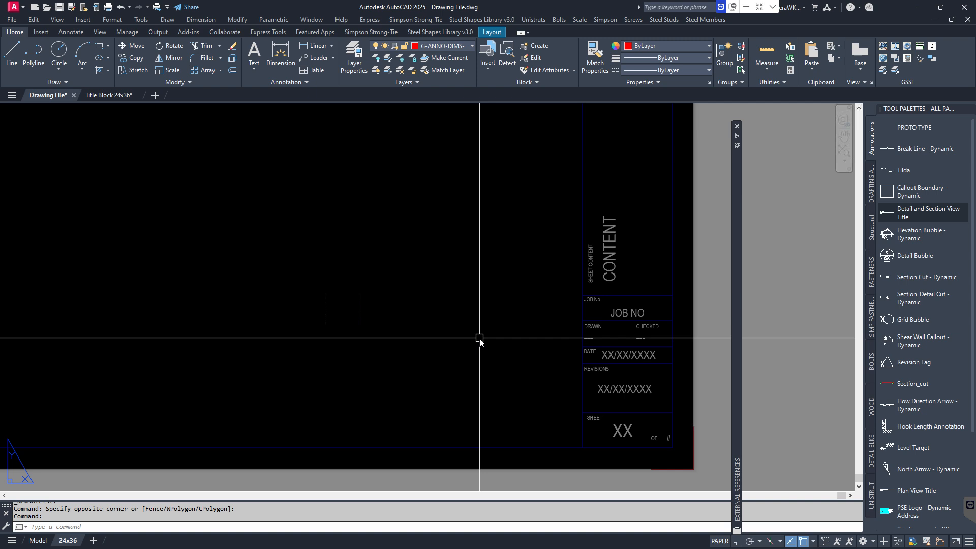
{"action": "key", "text": "ctrl+shift+v"}
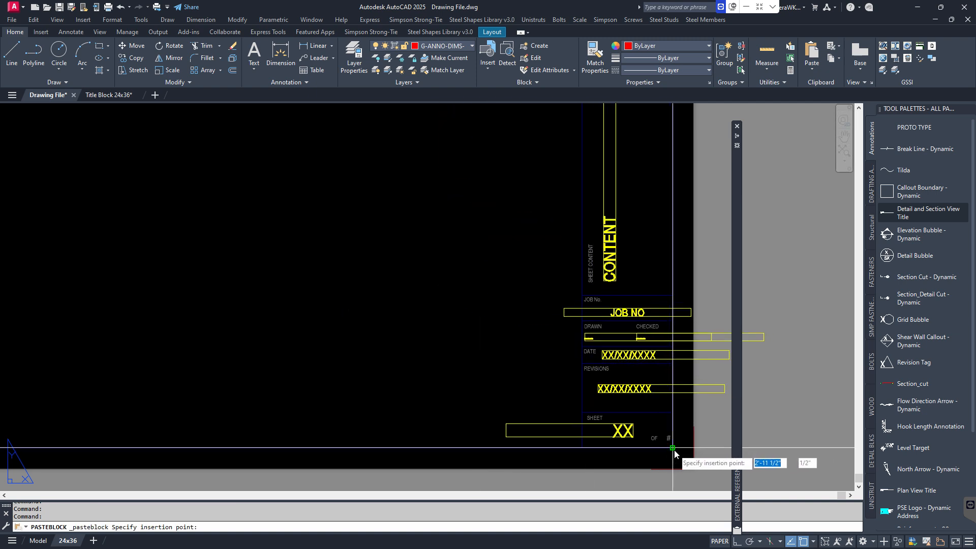
{"action": "key", "text": "Escape"}
{"action": "key", "text": "Escape"}
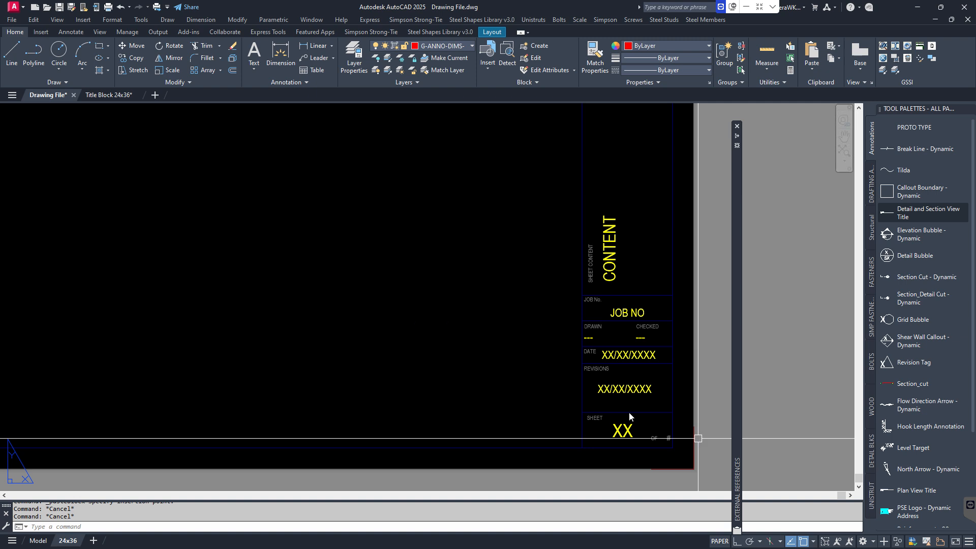
Erase the client name and address text and the project address text from the Title Block 24x36 drawing
{"action": "left_click", "coordinate": [116, 96]}
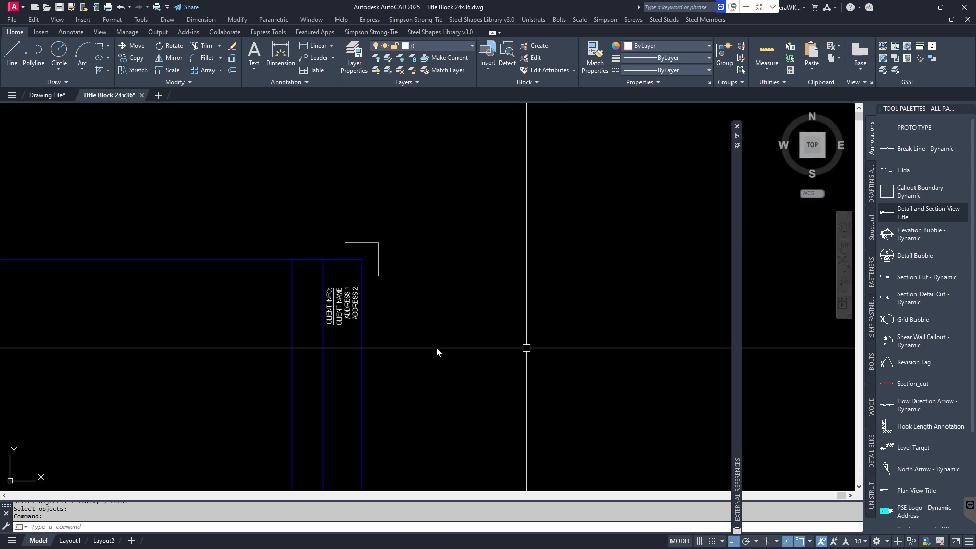
{"action": "scroll", "coordinate": [351, 326], "scroll_direction": "up", "scroll_amount": 6}
{"action": "type", "text": "e"}
{"action": "key", "text": "Return"}
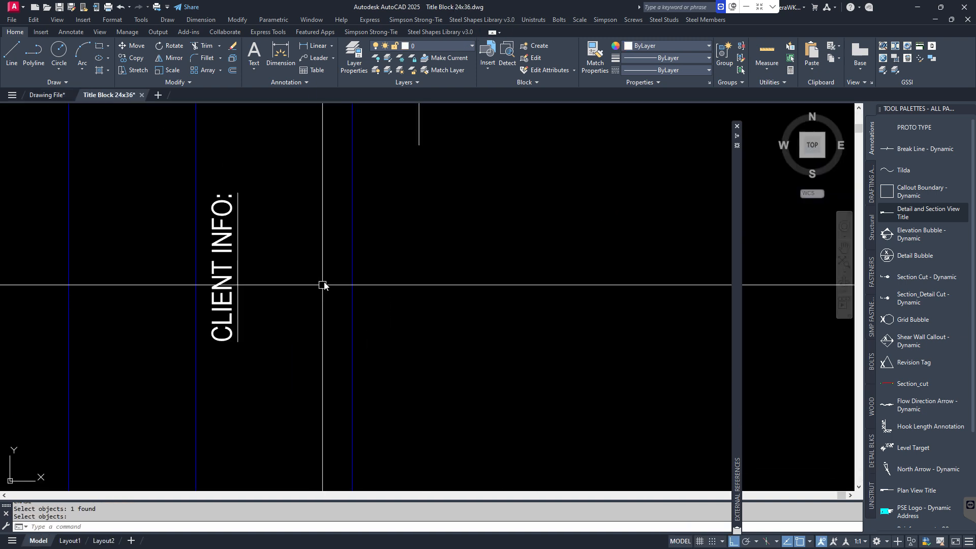
{"action": "scroll", "coordinate": [356, 356], "scroll_direction": "down", "scroll_amount": 5}
{"action": "scroll", "coordinate": [388, 327], "scroll_direction": "up", "scroll_amount": 6}
{"action": "left_click", "coordinate": [345, 341]}
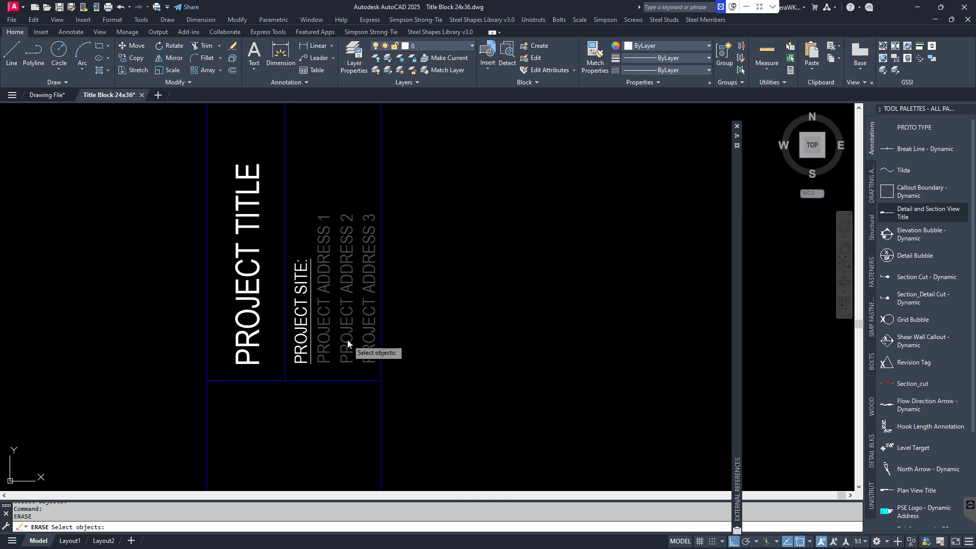
Erase the XX/XX/XXXX placeholder from the title block's DATE field
{"action": "scroll", "coordinate": [400, 253], "scroll_direction": "down", "scroll_amount": 4}
{"action": "scroll", "coordinate": [414, 328], "scroll_direction": "up", "scroll_amount": 6}
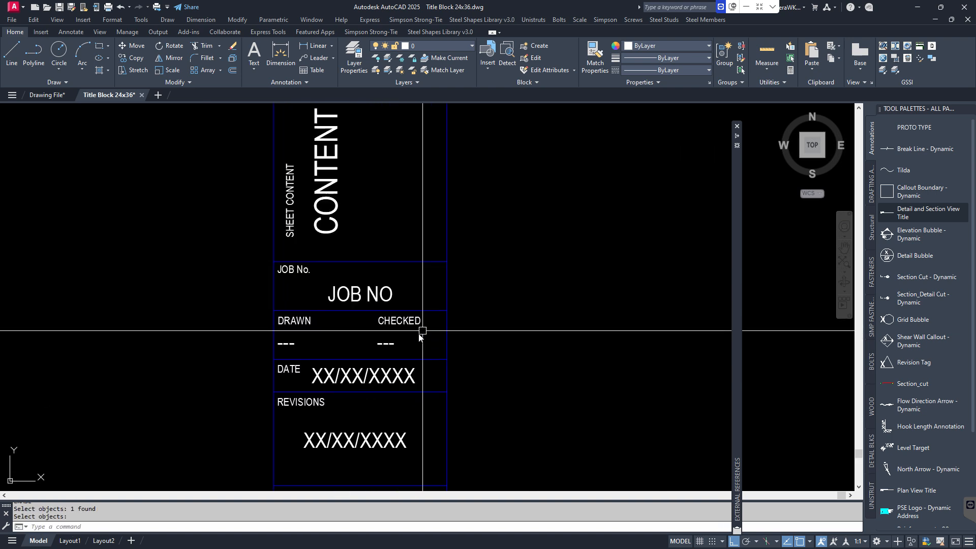
{"action": "key", "text": "Escape"}
{"action": "key", "text": "Escape"}
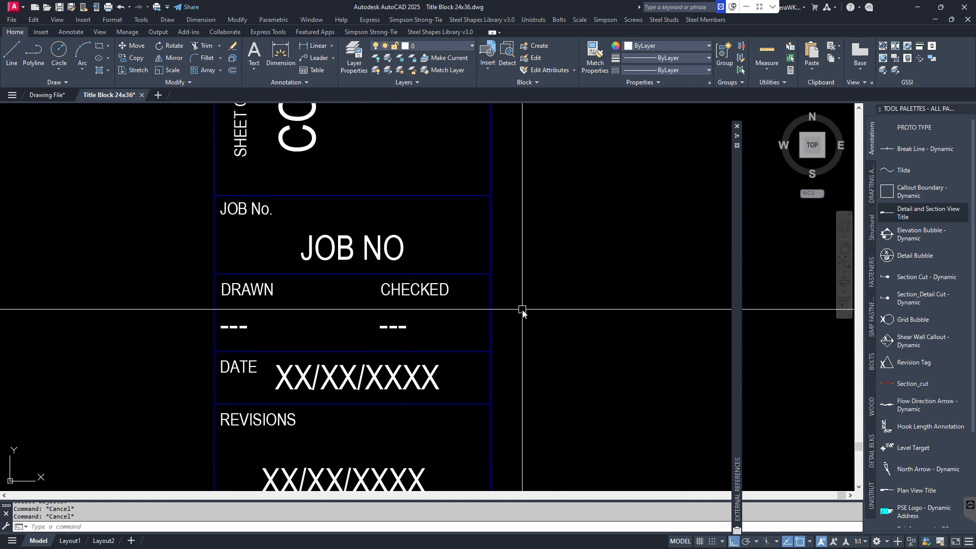
{"action": "right_click", "coordinate": [523, 312]}
{"action": "key", "text": "Escape"}
{"action": "key", "text": "Return"}
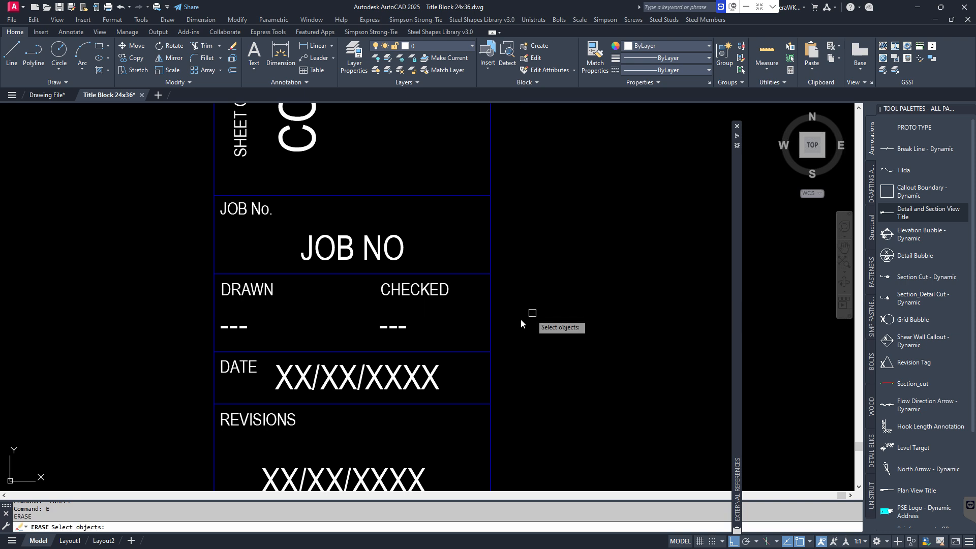
{"action": "left_click", "coordinate": [396, 384]}
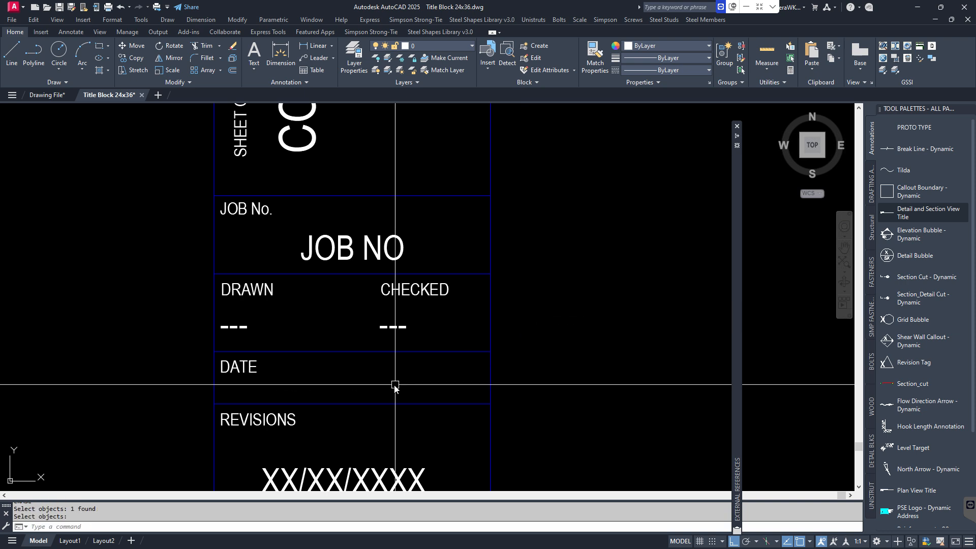
Erase the dashed placeholders from the title block's DRAWN and CHECKED fields
{"action": "scroll", "coordinate": [436, 307], "scroll_direction": "down", "scroll_amount": 2}
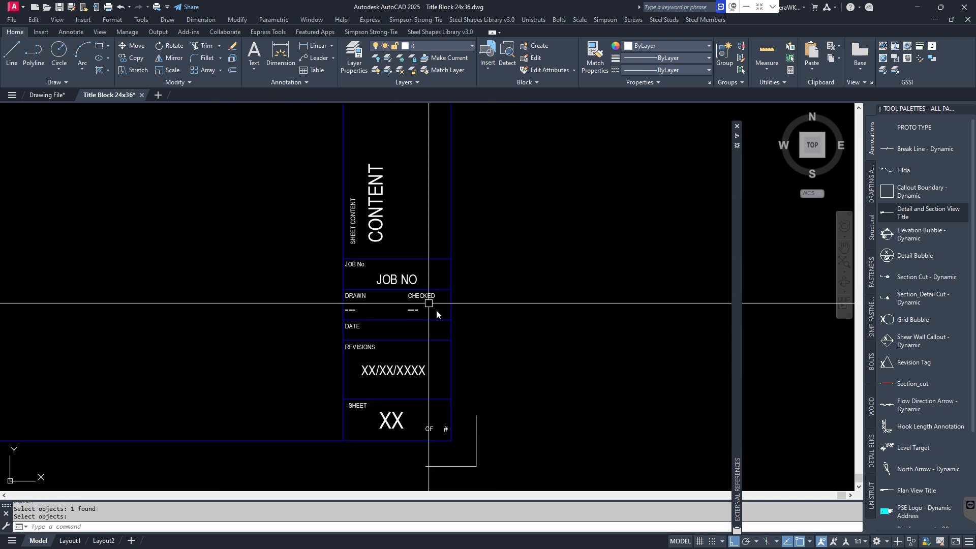
{"action": "scroll", "coordinate": [389, 309], "scroll_direction": "up", "scroll_amount": 3}
{"action": "key", "text": "Escape"}
{"action": "key", "text": "Escape"}
{"action": "type", "text": "E"}
{"action": "key", "text": "Return"}
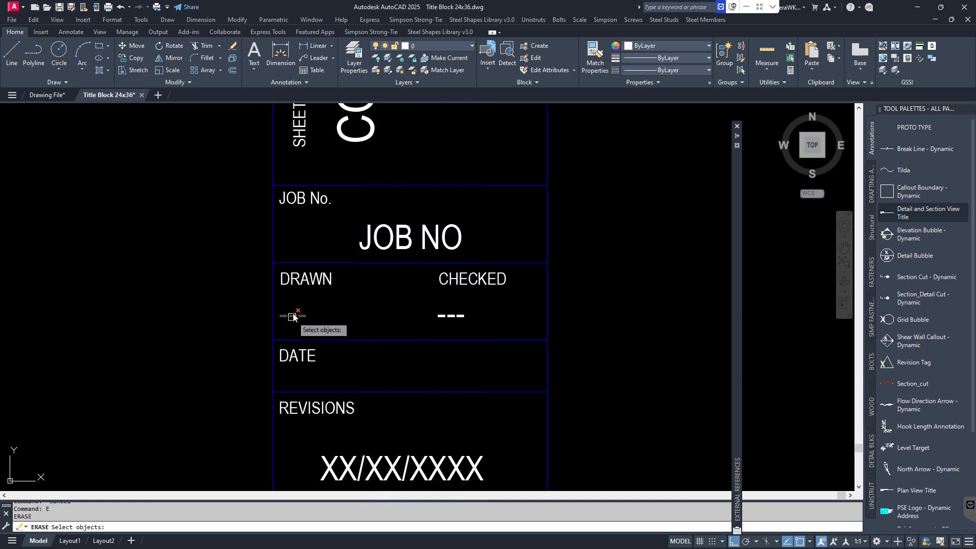
{"action": "left_click", "coordinate": [295, 316]}
{"action": "key", "text": "Return"}
{"action": "key", "text": "Return"}
{"action": "left_click", "coordinate": [450, 317]}
{"action": "key", "text": "Return"}
Erase the JOB NO placeholder and the XX/XX/XXXX placeholder under REVISIONS from the title block
{"action": "scroll", "coordinate": [449, 316], "scroll_direction": "down", "scroll_amount": 5}
{"action": "key", "text": "Return"}
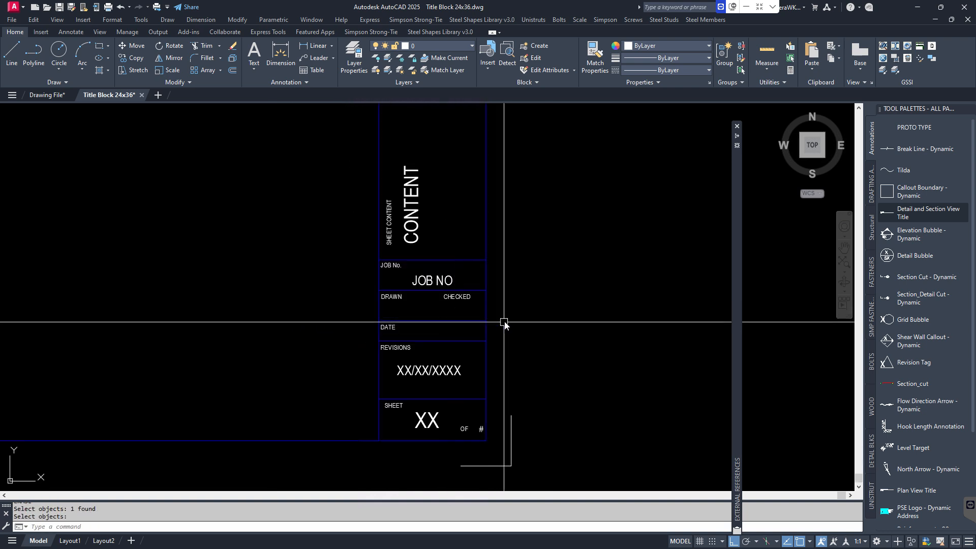
{"action": "left_click", "coordinate": [431, 277]}
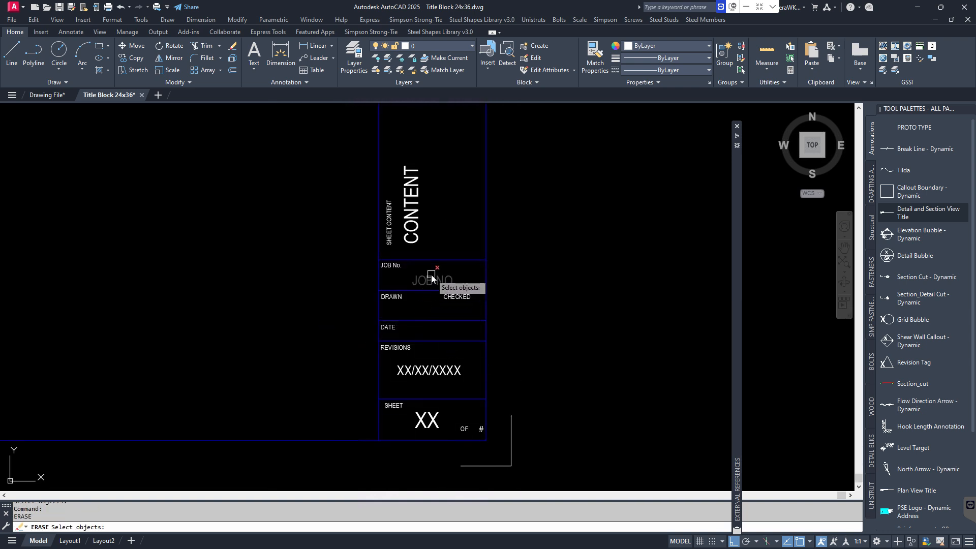
{"action": "key", "text": "Return"}
{"action": "key", "text": "Return"}
{"action": "left_click", "coordinate": [447, 373]}
{"action": "key", "text": "Return"}
Erase the XX sheet number placeholder and the large CONTENT text from the title block
{"action": "key", "text": "Return"}
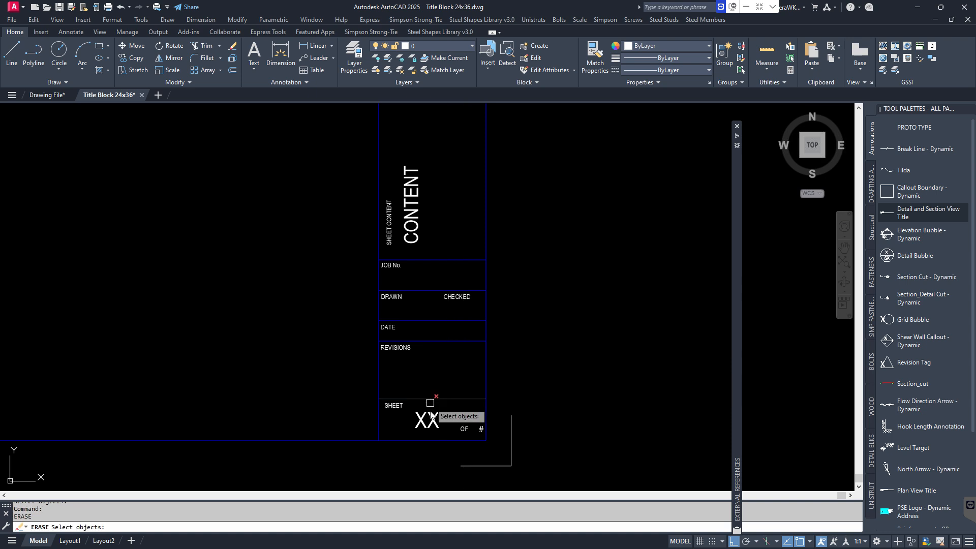
{"action": "left_click", "coordinate": [427, 420]}
{"action": "key", "text": "Return"}
{"action": "key", "text": "Return"}
{"action": "left_click", "coordinate": [416, 227]}
{"action": "key", "text": "Return"}
Save the Title Block 24x36 drawing and close it
{"action": "scroll", "coordinate": [473, 328], "scroll_direction": "down", "scroll_amount": 8}
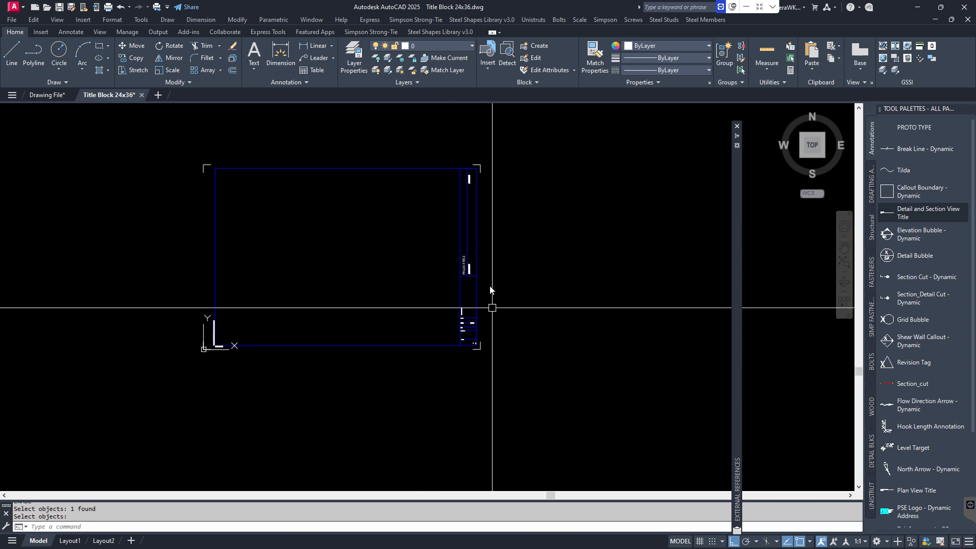
{"action": "scroll", "coordinate": [388, 219], "scroll_direction": "up", "scroll_amount": 2}
{"action": "middle_click_drag", "start_coordinate": [395, 286], "coordinate": [433, 295]}
{"action": "key", "text": "Escape"}
{"action": "key", "text": "Escape"}
{"action": "left_click", "coordinate": [59, 6]}
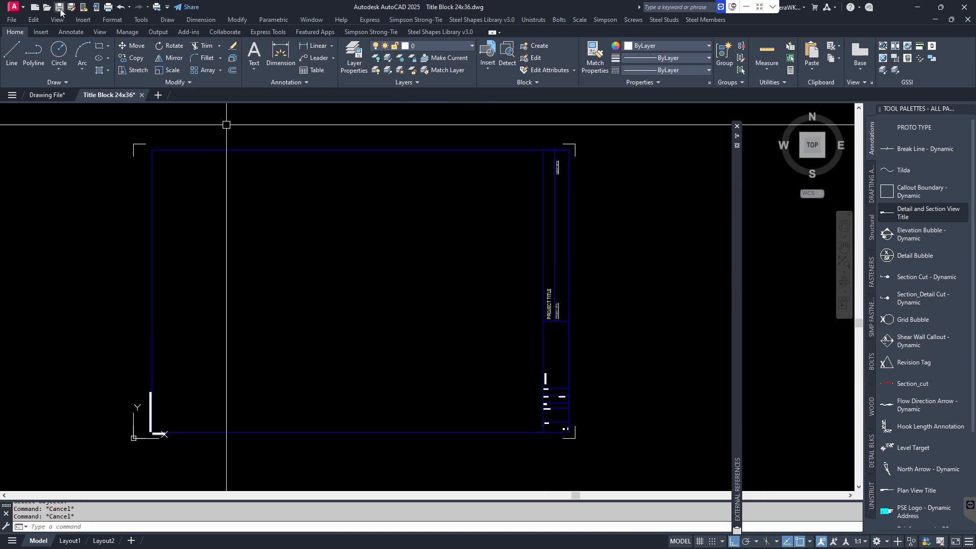
{"action": "left_click", "coordinate": [139, 95]}
Reload the Title Block 24x36 external reference in Drawing File
{"action": "scroll", "coordinate": [448, 325], "scroll_direction": "down", "scroll_amount": 3}
{"action": "middle_click_drag", "start_coordinate": [373, 281], "coordinate": [549, 368]}
{"action": "left_click", "coordinate": [880, 521]}
{"action": "scroll", "coordinate": [517, 350], "scroll_direction": "down", "scroll_amount": 1}
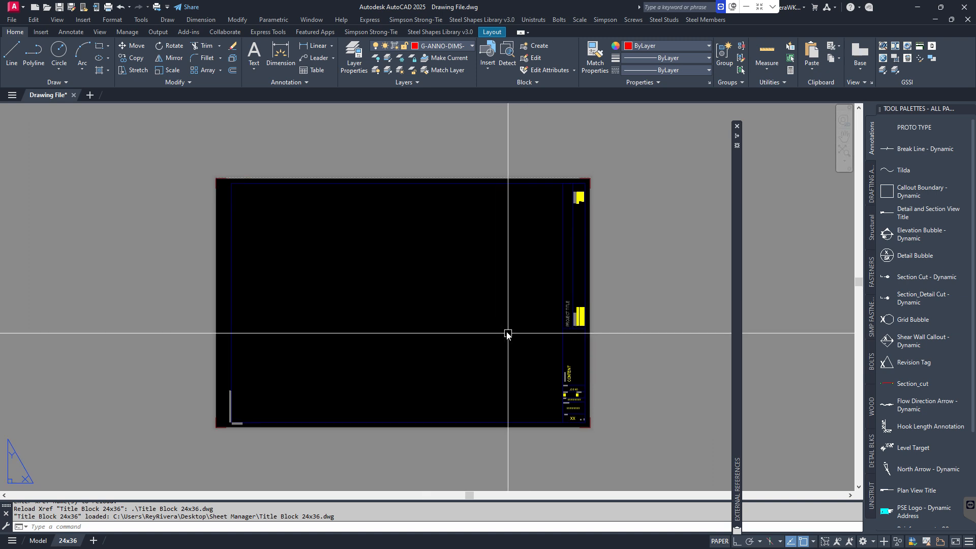
Open the Sheet Set Manager over the 24x36 layout
{"action": "scroll", "coordinate": [508, 325], "scroll_direction": "up", "scroll_amount": 2}
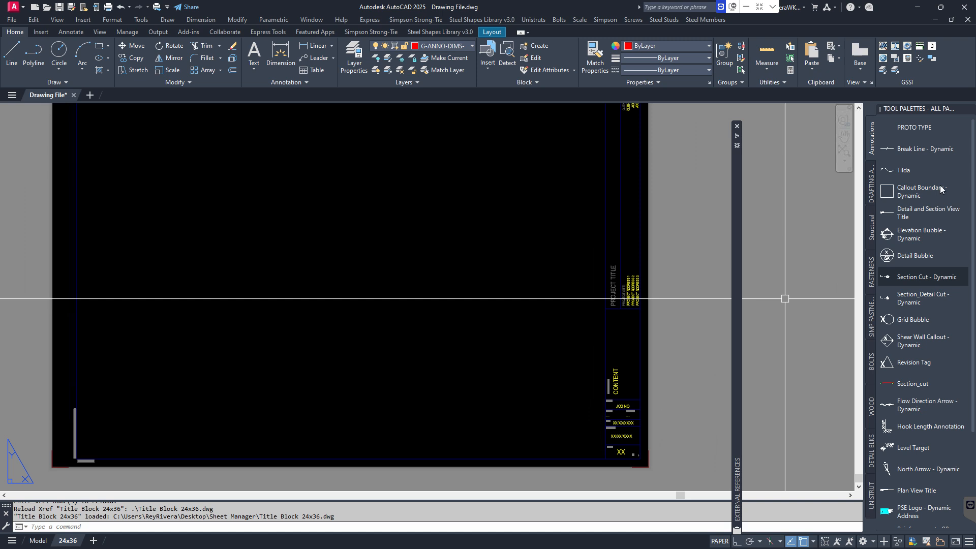
{"action": "key", "text": "ctrl+4"}
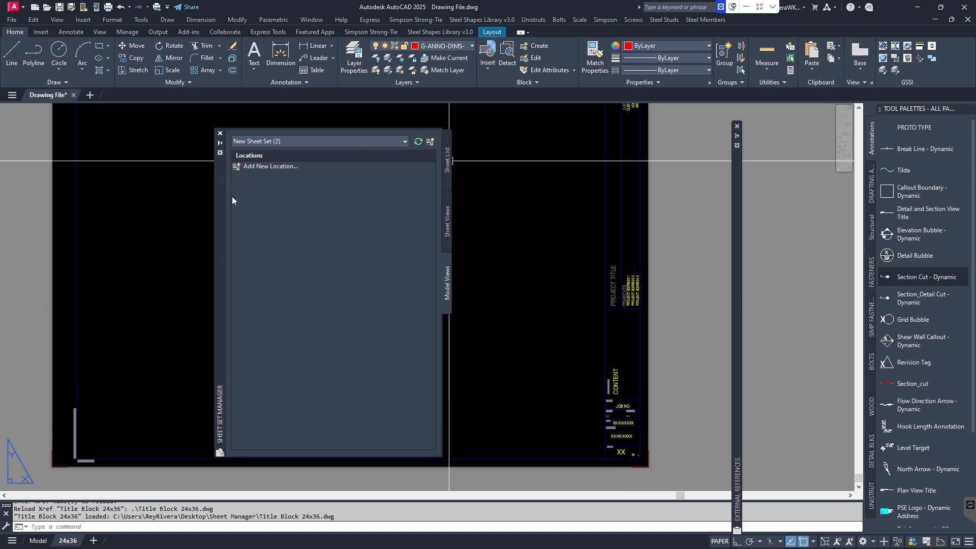
{"action": "left_click_drag", "start_coordinate": [218, 195], "coordinate": [159, 183]}
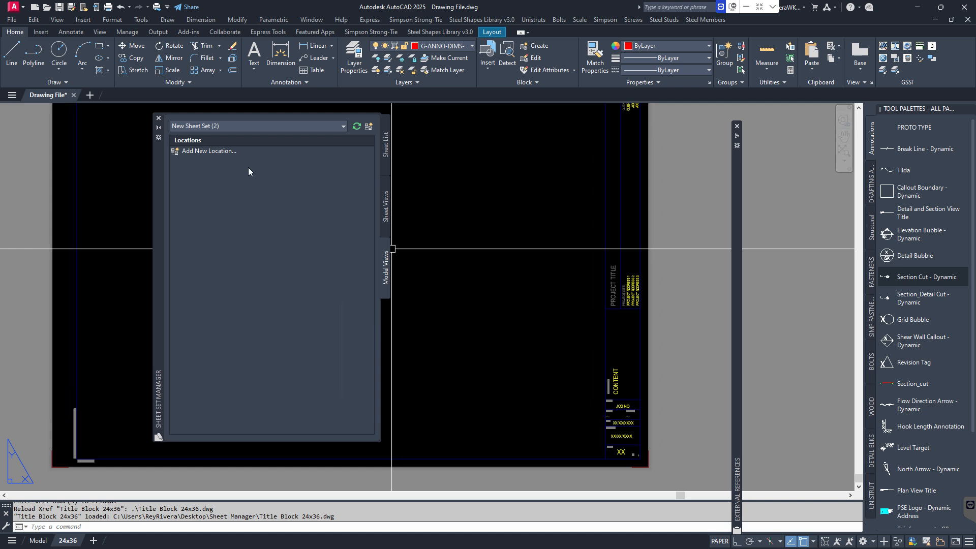
{"action": "right_click", "coordinate": [212, 153]}
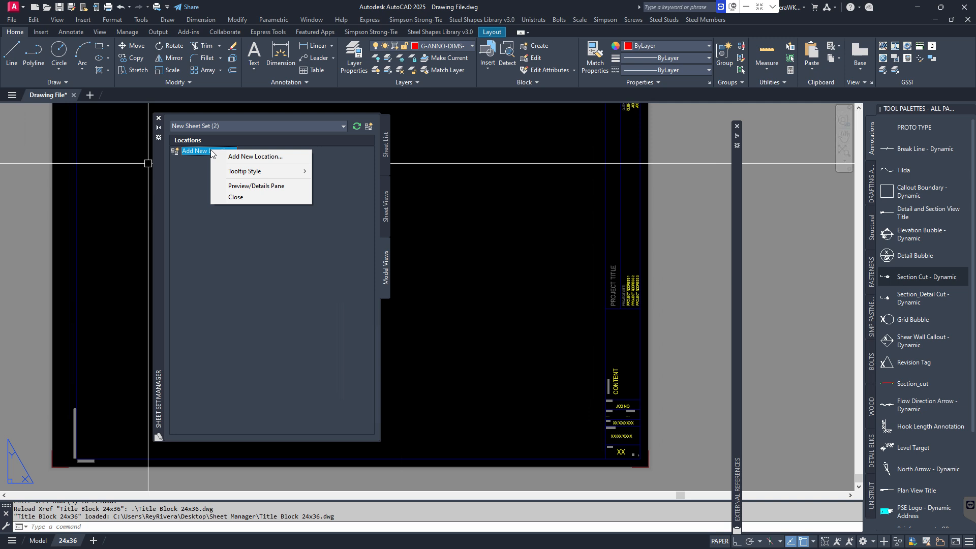
{"action": "left_click", "coordinate": [275, 211]}
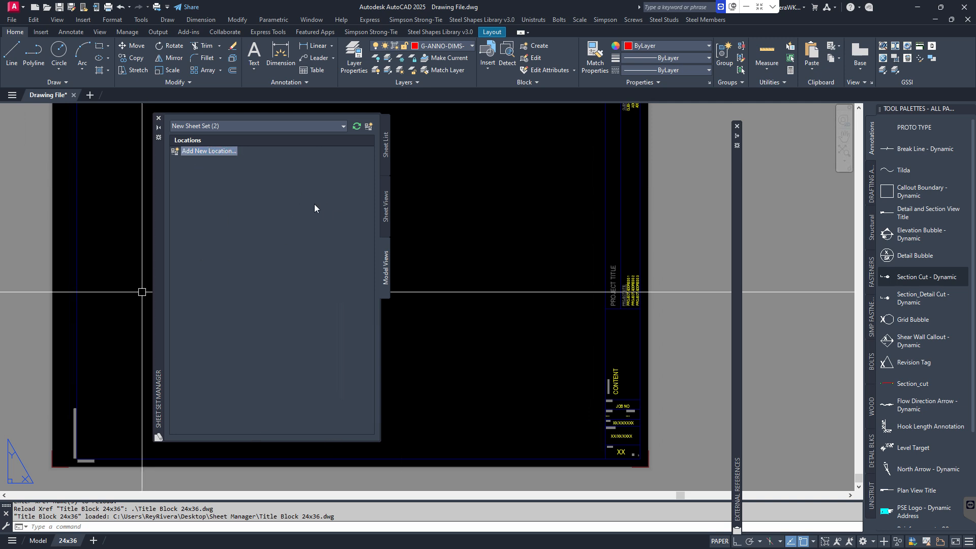
{"action": "right_click", "coordinate": [317, 187]}
{"action": "left_click", "coordinate": [205, 151]}
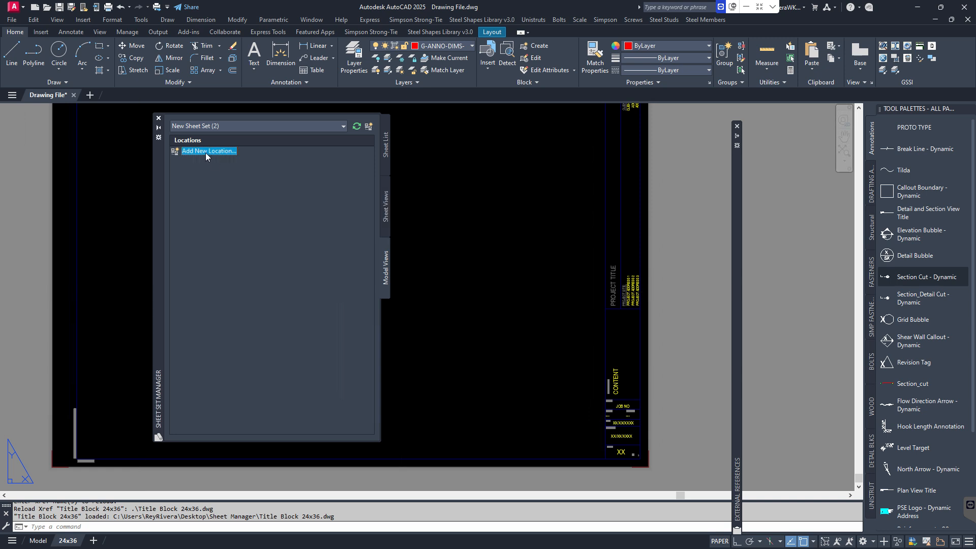
{"action": "right_click", "coordinate": [202, 150]}
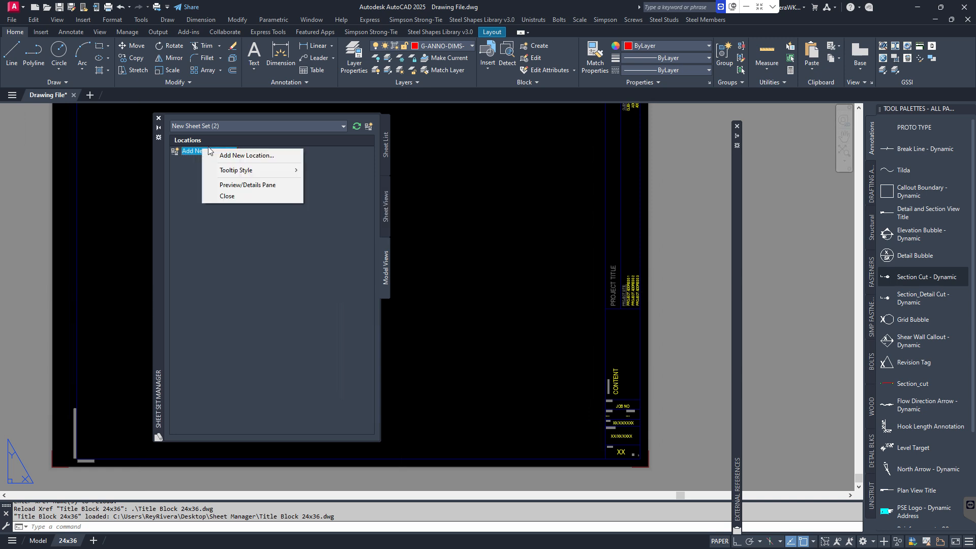
{"action": "left_click", "coordinate": [347, 121]}
{"action": "left_click", "coordinate": [343, 126]}
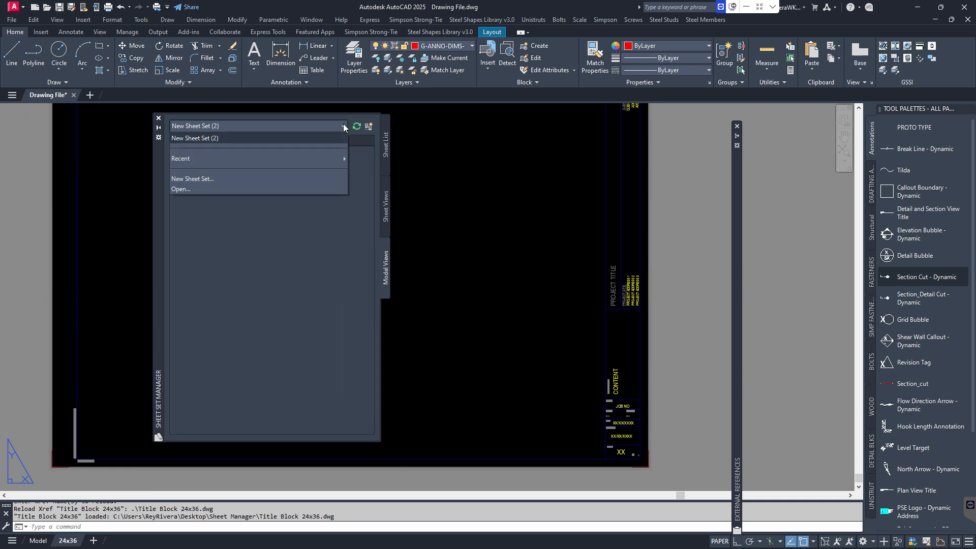
{"action": "left_click", "coordinate": [343, 125]}
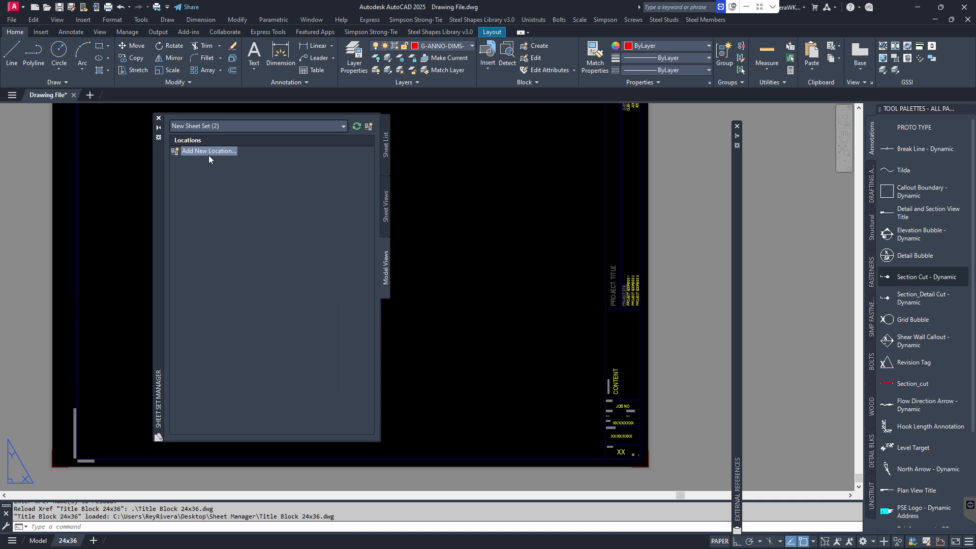
{"action": "left_click", "coordinate": [338, 127]}
{"action": "left_click", "coordinate": [338, 127]}
Switch the Sheet Set Manager to the sheet list of New Sheet Set (2)
{"action": "left_click", "coordinate": [384, 158]}
{"action": "left_click", "coordinate": [386, 150]}
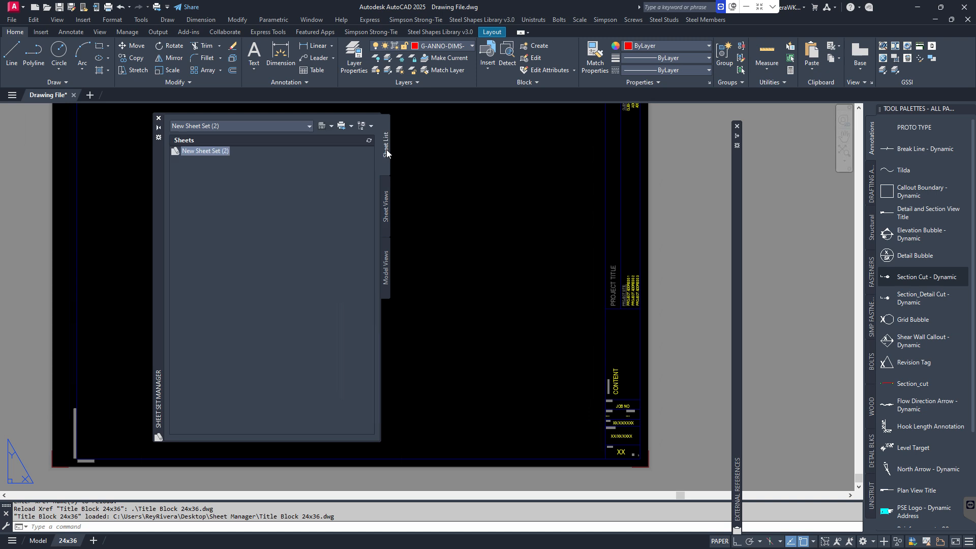
{"action": "left_click", "coordinate": [263, 173]}
{"action": "left_click", "coordinate": [309, 126]}
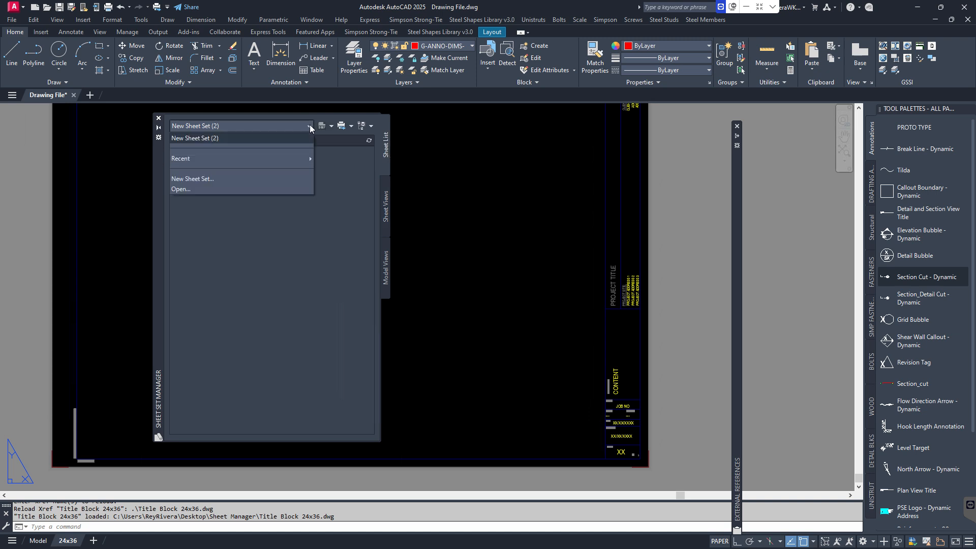
{"action": "left_click", "coordinate": [310, 126]}
{"action": "right_click", "coordinate": [187, 150]}
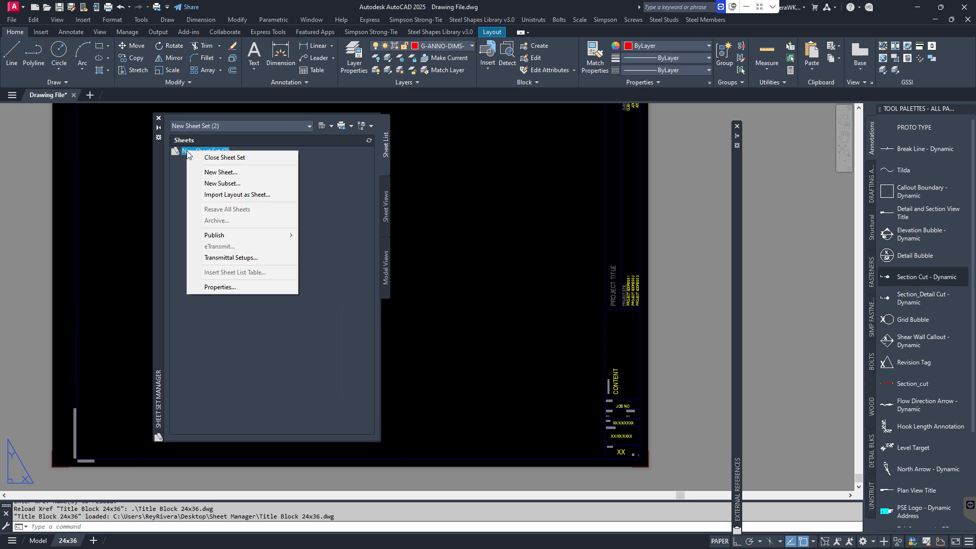
{"action": "left_click", "coordinate": [204, 172]}
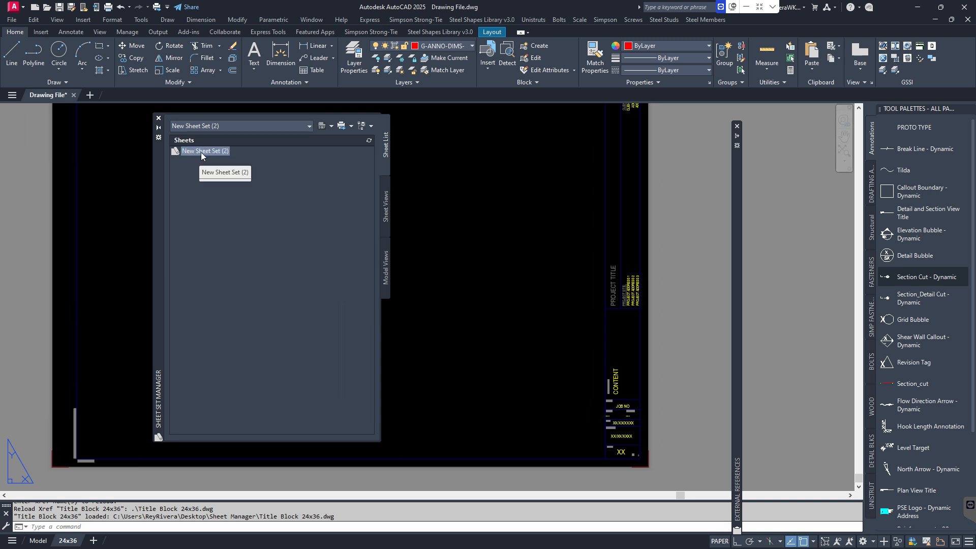
Import the 24x36 layout of Drawing File.dwg, from the desktop's Sheet Manager folder, as a sheet into New Sheet Set (2)
{"action": "right_click", "coordinate": [205, 152]}
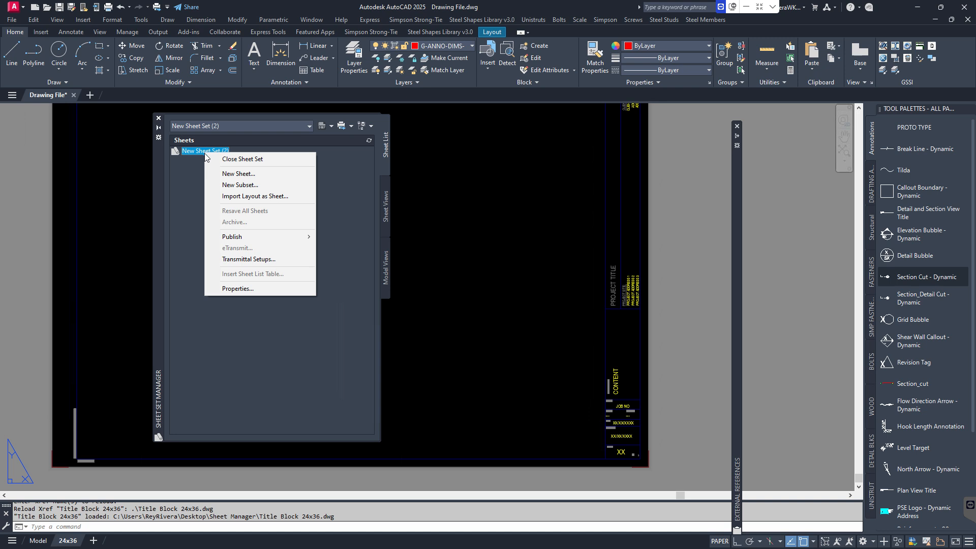
{"action": "left_click", "coordinate": [245, 198]}
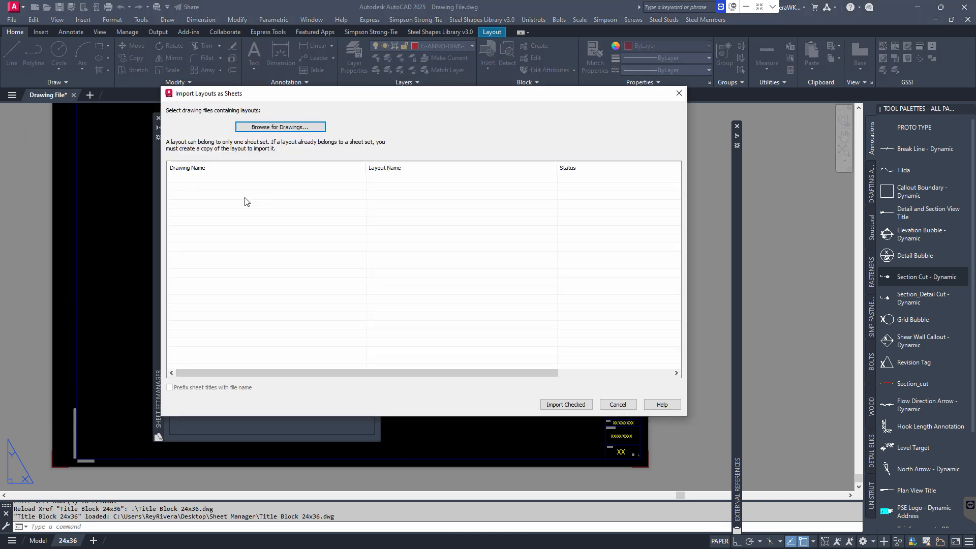
{"action": "left_click", "coordinate": [271, 128]}
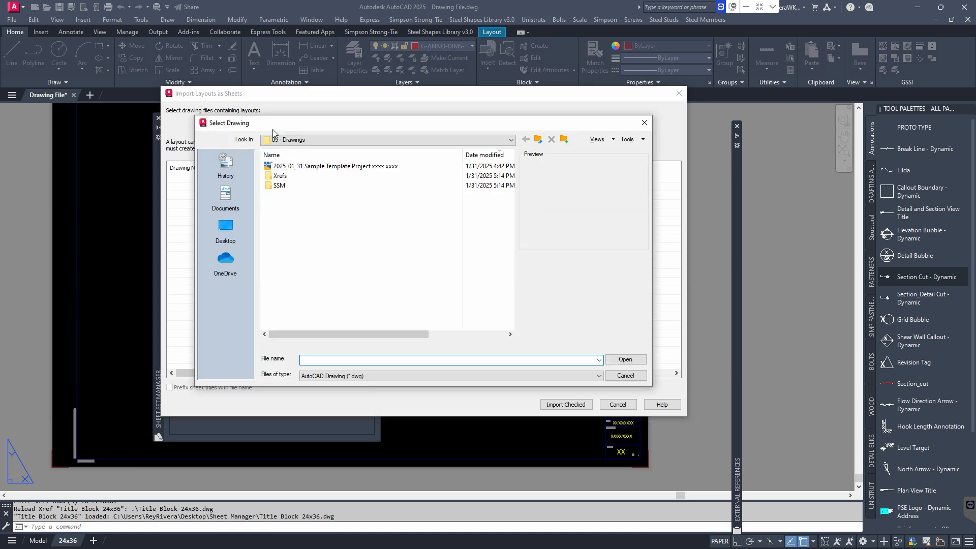
{"action": "left_click", "coordinate": [224, 229]}
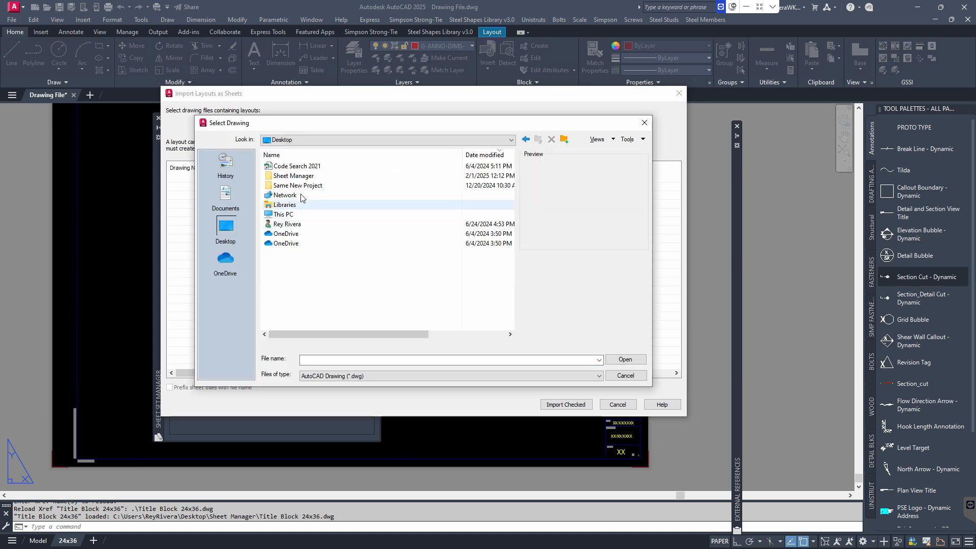
{"action": "double_click", "coordinate": [299, 177]}
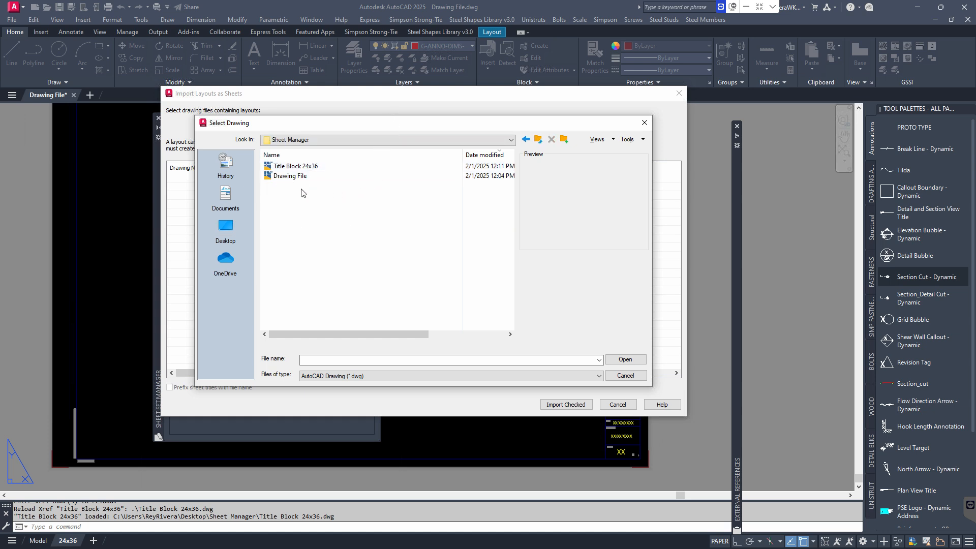
{"action": "left_click", "coordinate": [293, 177]}
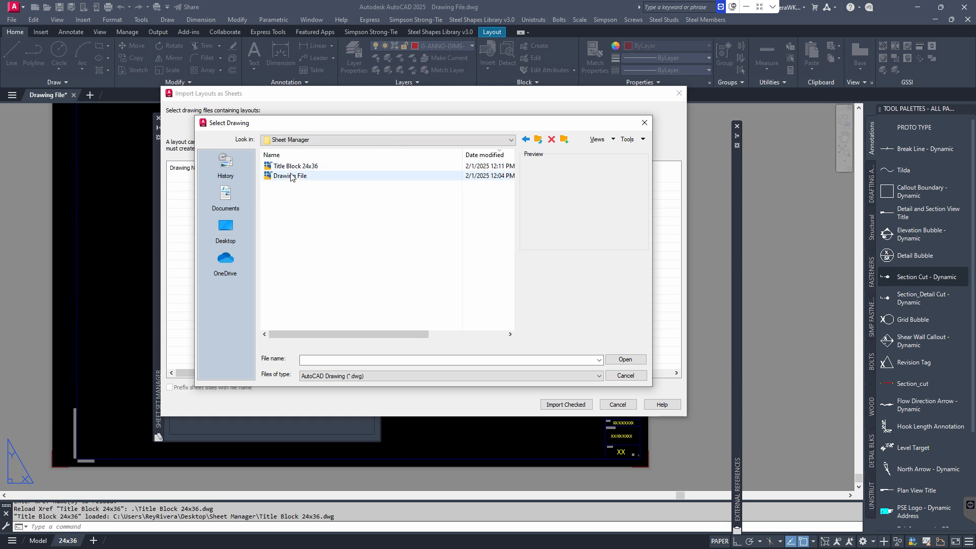
{"action": "left_click", "coordinate": [626, 360]}
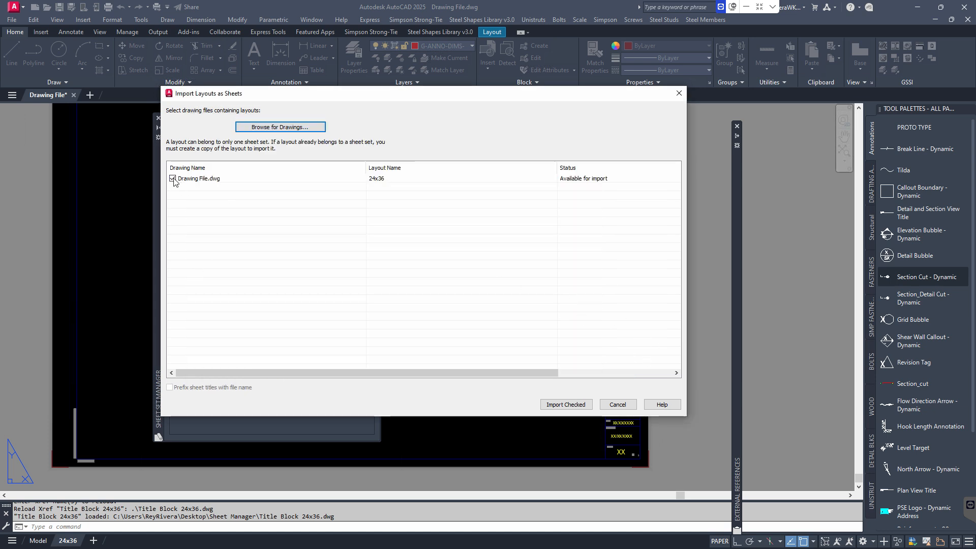
{"action": "left_click", "coordinate": [566, 405]}
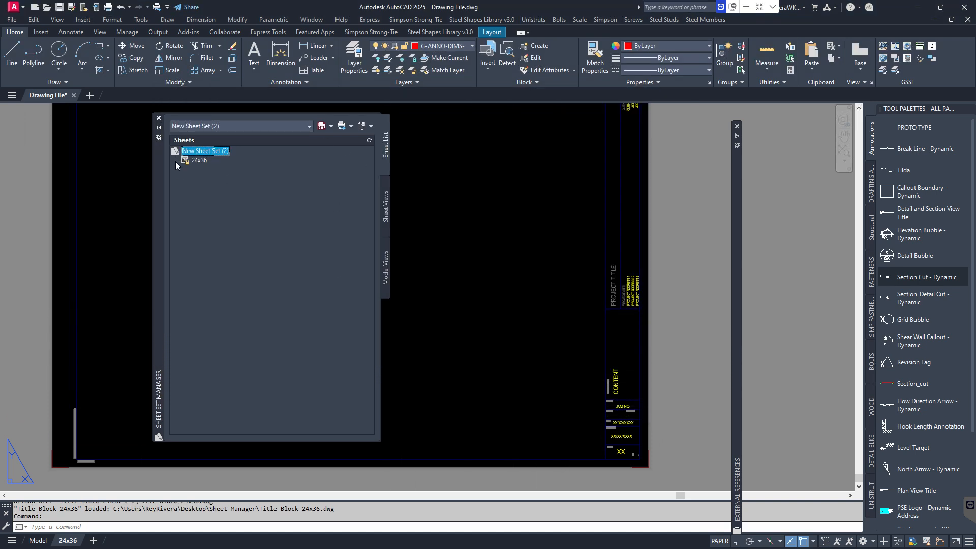
{"action": "left_click_drag", "start_coordinate": [159, 162], "coordinate": [158, 202]}
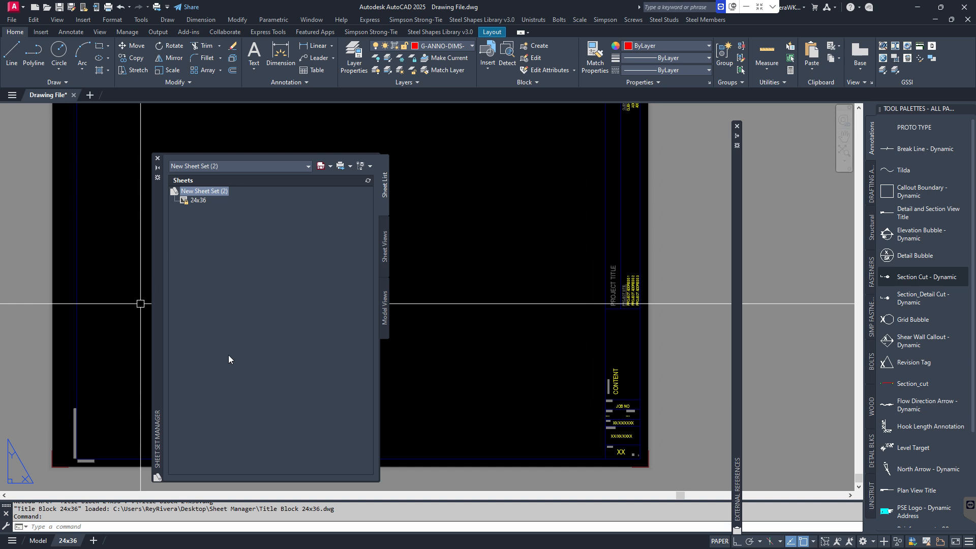
{"action": "scroll", "coordinate": [627, 446], "scroll_direction": "up", "scroll_amount": 4}
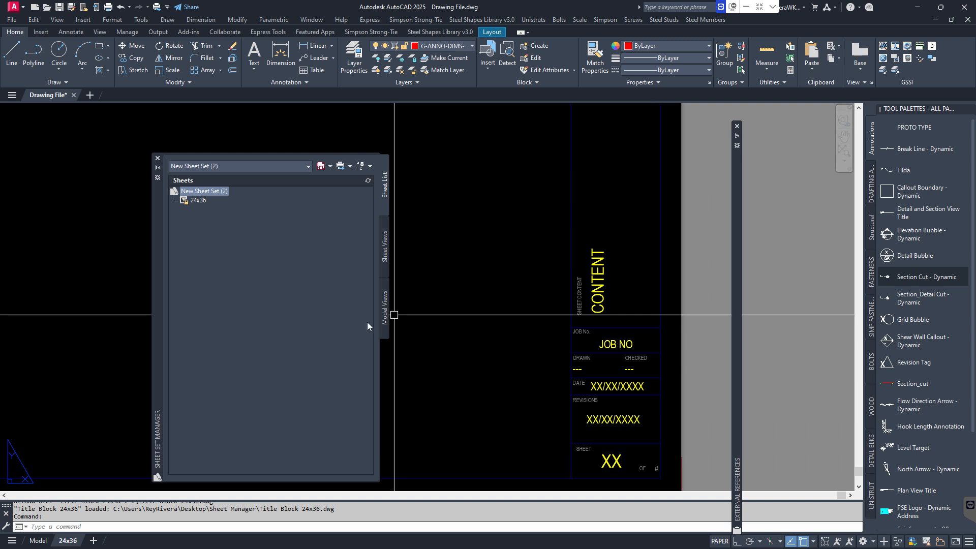
{"action": "left_click", "coordinate": [385, 256]}
{"action": "left_click", "coordinate": [384, 199]}
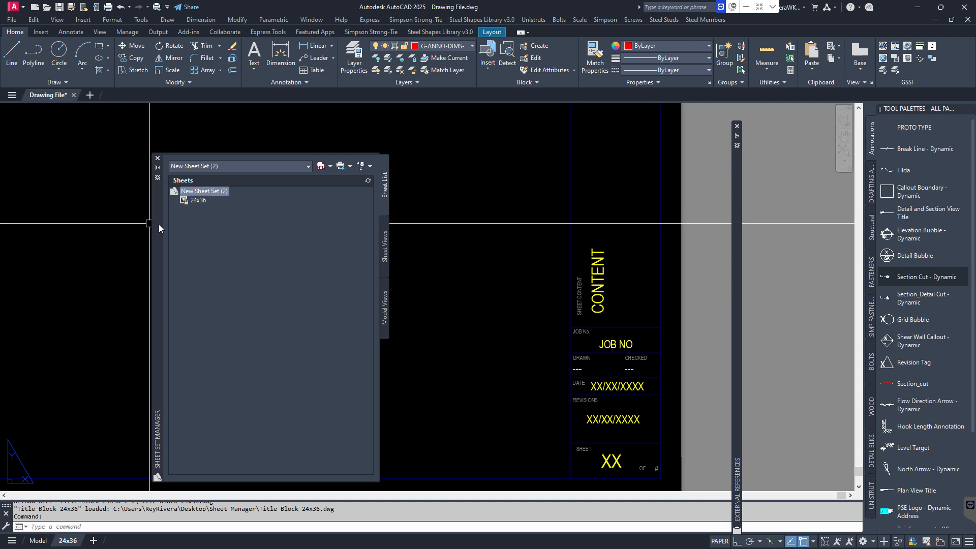
{"action": "left_click_drag", "start_coordinate": [159, 225], "coordinate": [160, 196]}
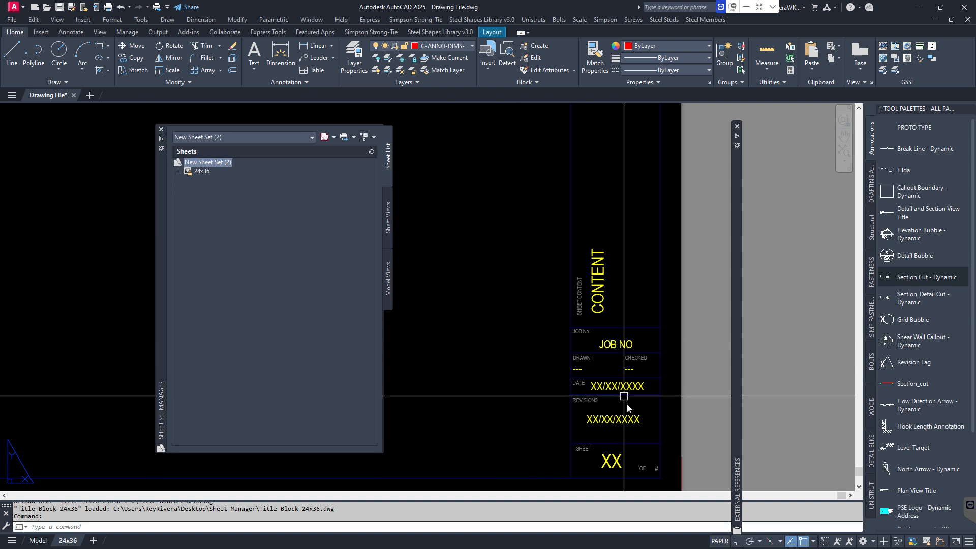
Explode the title block's placeholder text block so its texts can be edited individually
{"action": "middle_click_drag", "start_coordinate": [595, 460], "coordinate": [594, 431]}
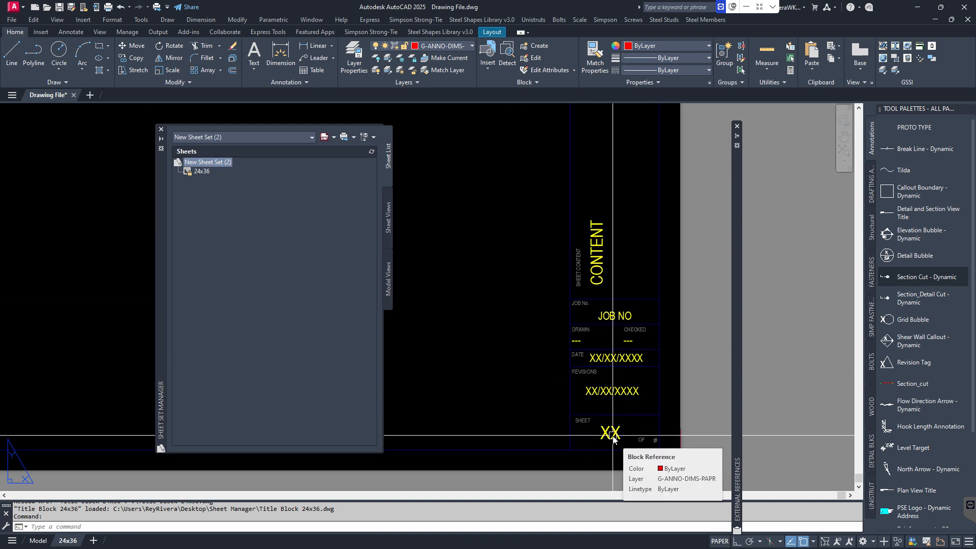
{"action": "double_click", "coordinate": [613, 437]}
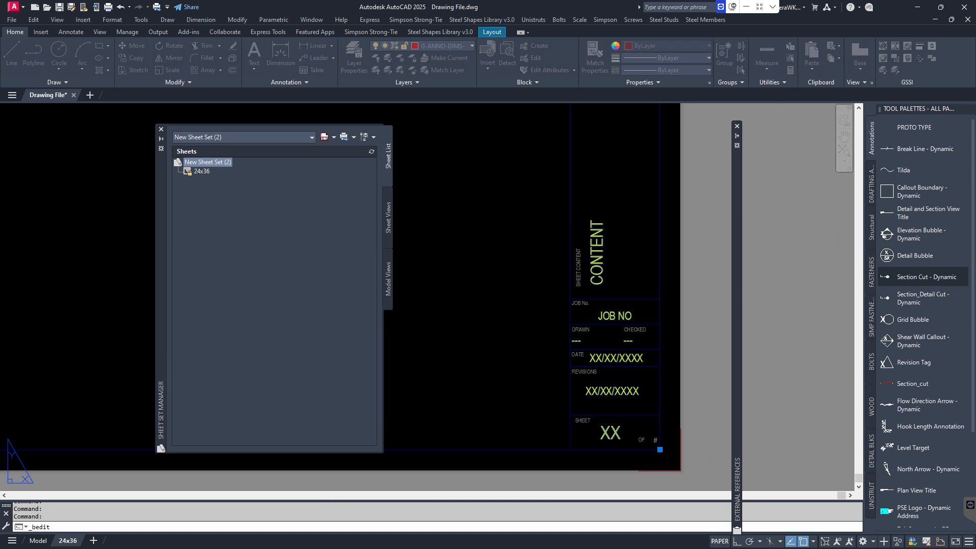
{"action": "key", "text": "Escape"}
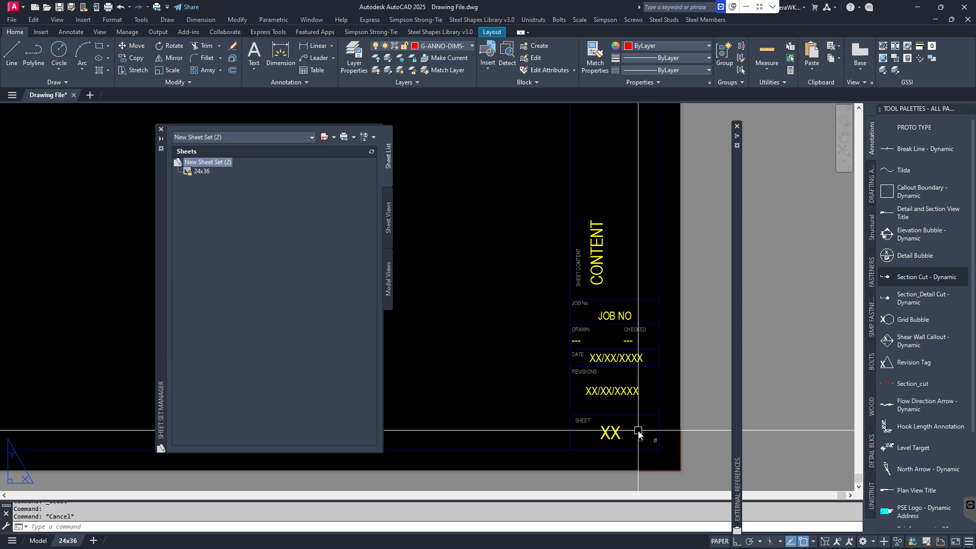
{"action": "type", "text": "x"}
{"action": "key", "text": "Return"}
{"action": "left_click", "coordinate": [616, 432]}
{"action": "key", "text": "Return"}
Replace the title block's XX sheet number placeholder with the SheetSet field CurrentSheetNumber in Uppercase format
{"action": "scroll", "coordinate": [620, 433], "scroll_direction": "up", "scroll_amount": 2}
{"action": "middle_click_drag", "start_coordinate": [620, 433], "coordinate": [619, 420]}
{"action": "double_click", "coordinate": [621, 423]}
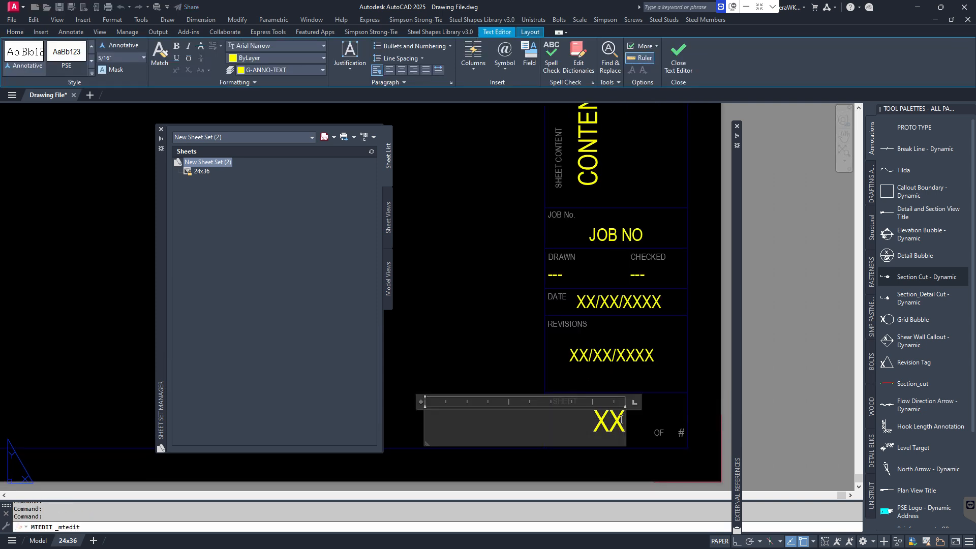
{"action": "left_click_drag", "start_coordinate": [621, 423], "coordinate": [580, 419]}
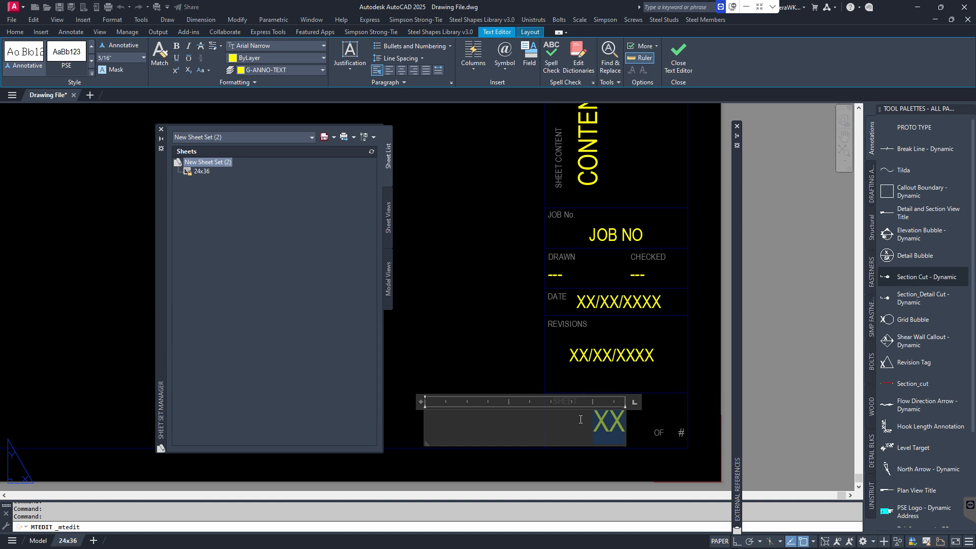
{"action": "right_click", "coordinate": [605, 422]}
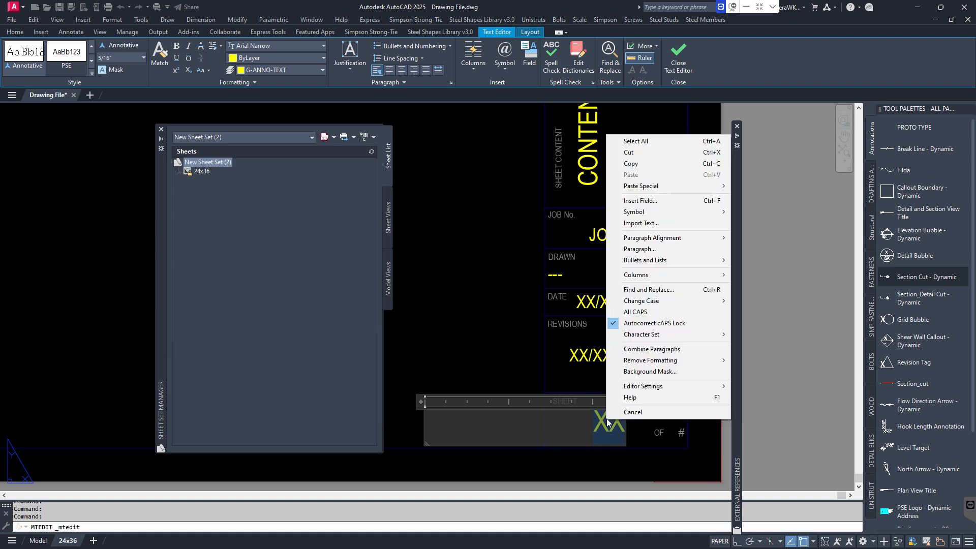
{"action": "left_click", "coordinate": [652, 200]}
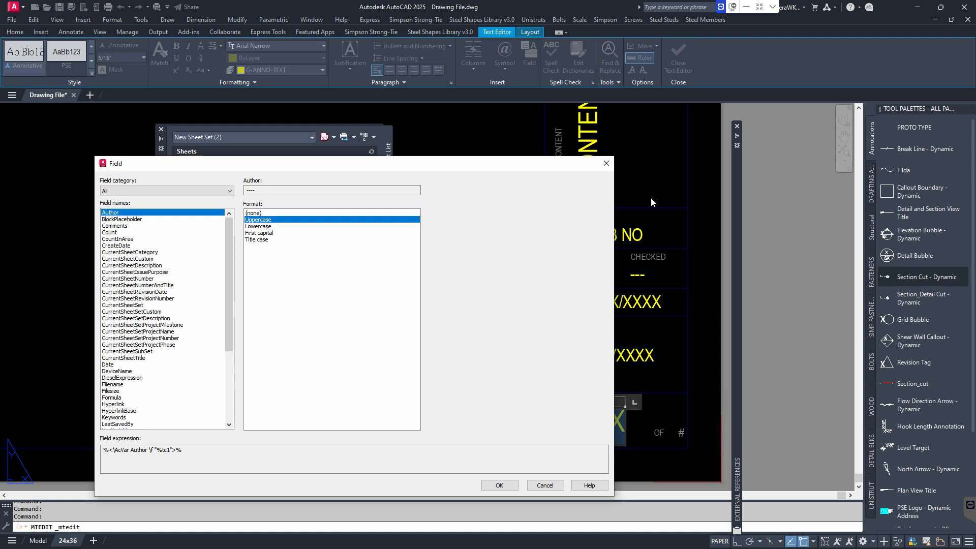
{"action": "left_click", "coordinate": [224, 190]}
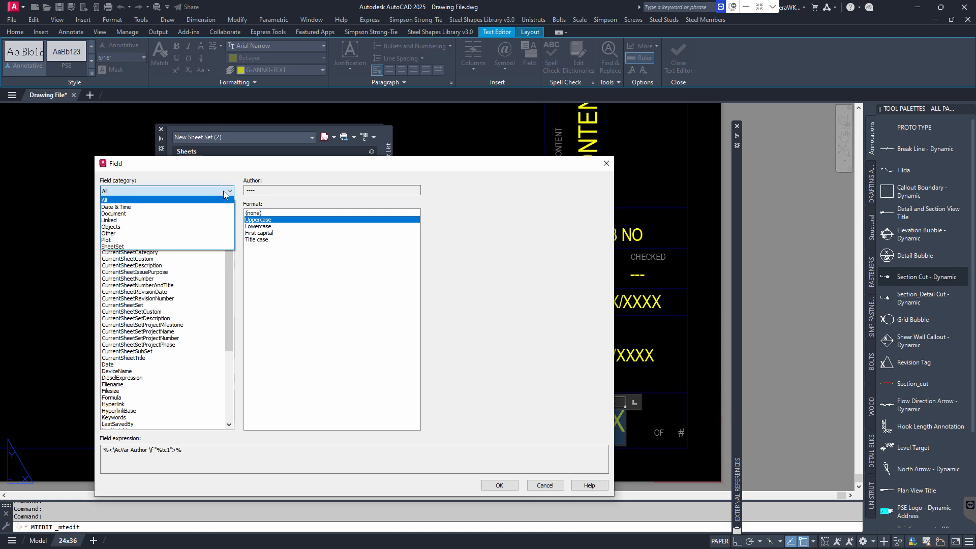
{"action": "left_click", "coordinate": [118, 246]}
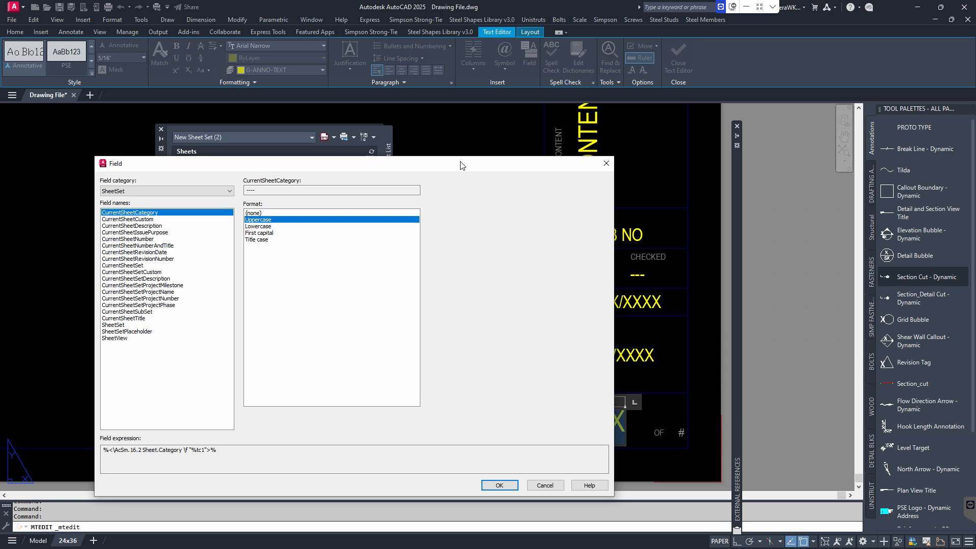
{"action": "mouse_move", "coordinate": [458, 167]}
{"action": "left_mouse_down"}
{"action": "mouse_move", "coordinate": [302, 148]}
{"action": "mouse_move", "coordinate": [303, 134]}
{"action": "left_mouse_up"}
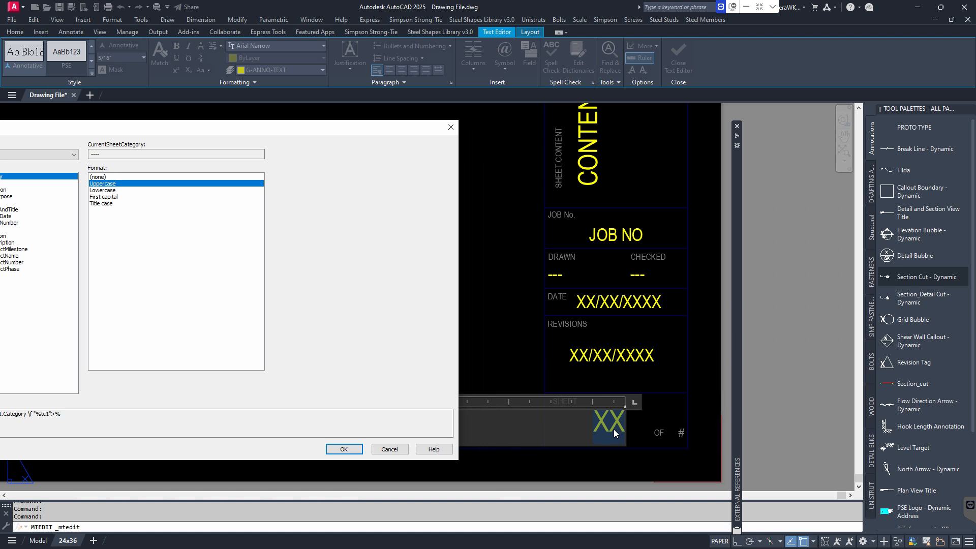
{"action": "left_click_drag", "start_coordinate": [337, 133], "coordinate": [449, 139]}
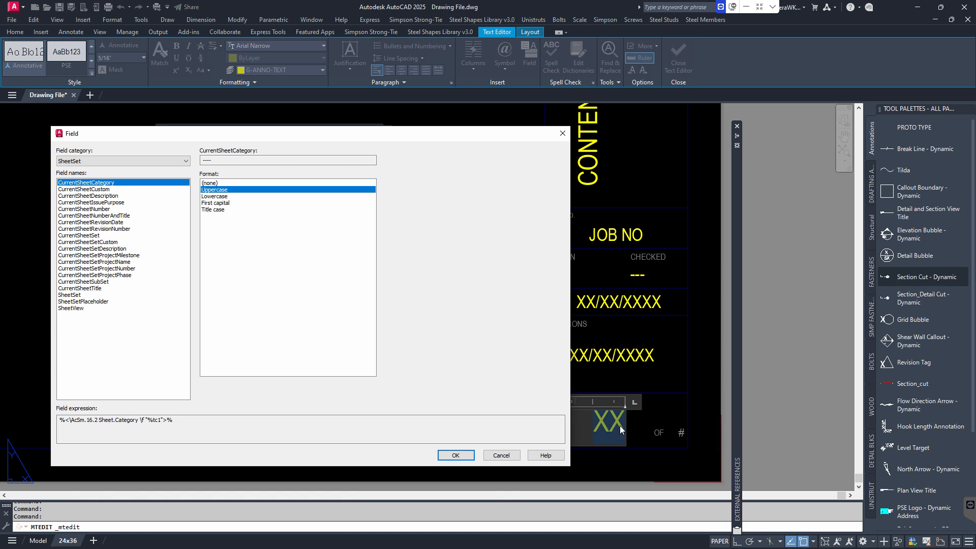
{"action": "left_click", "coordinate": [74, 208]}
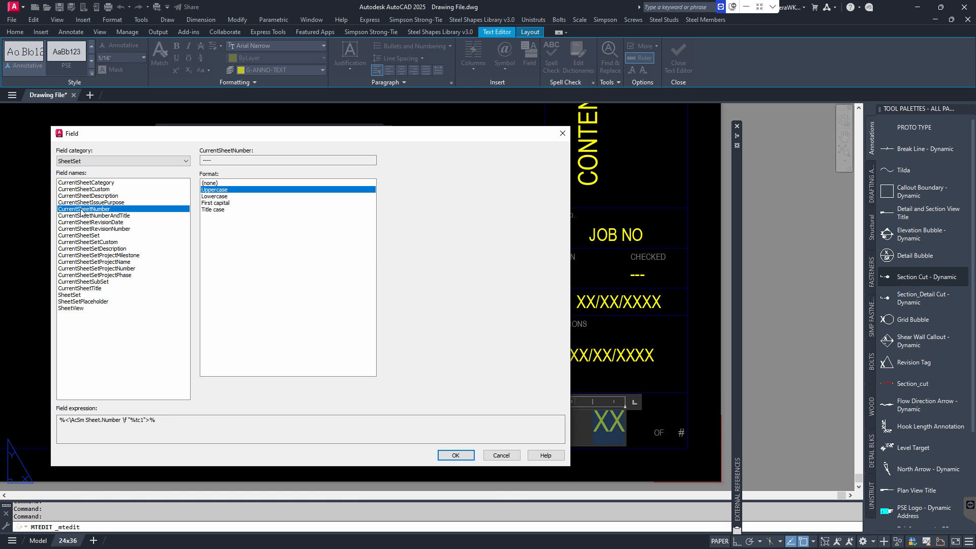
{"action": "left_click", "coordinate": [456, 455]}
{"action": "left_click", "coordinate": [453, 454]}
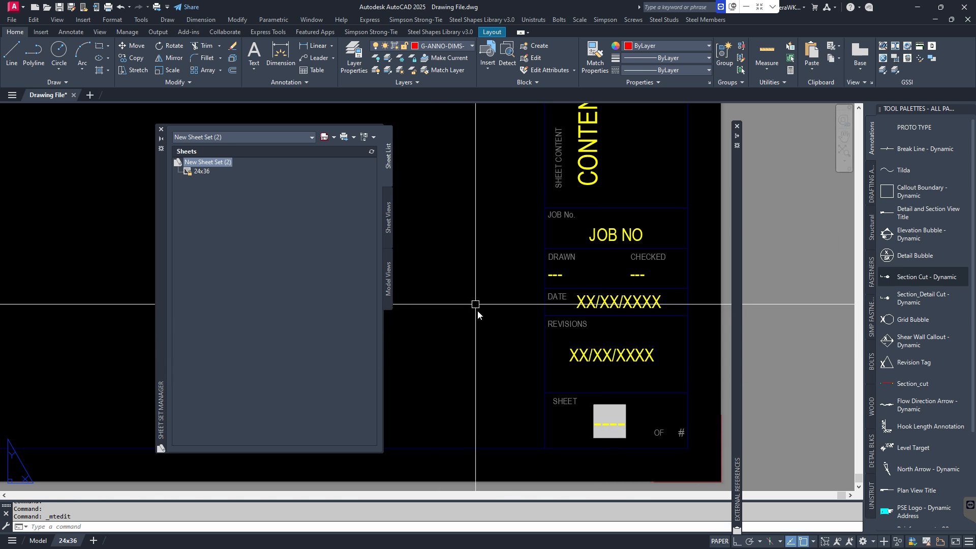
{"action": "mouse_move", "coordinate": [475, 310]}
{"action": "middle_mouse_down"}
{"action": "mouse_move", "coordinate": [482, 365]}
{"action": "mouse_move", "coordinate": [482, 318]}
{"action": "middle_mouse_up"}
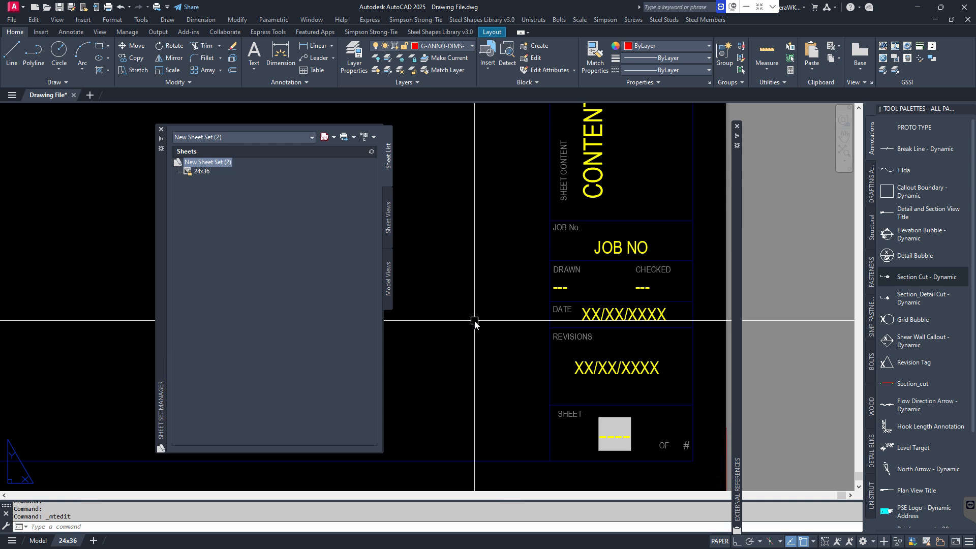
{"action": "double_click", "coordinate": [627, 315]}
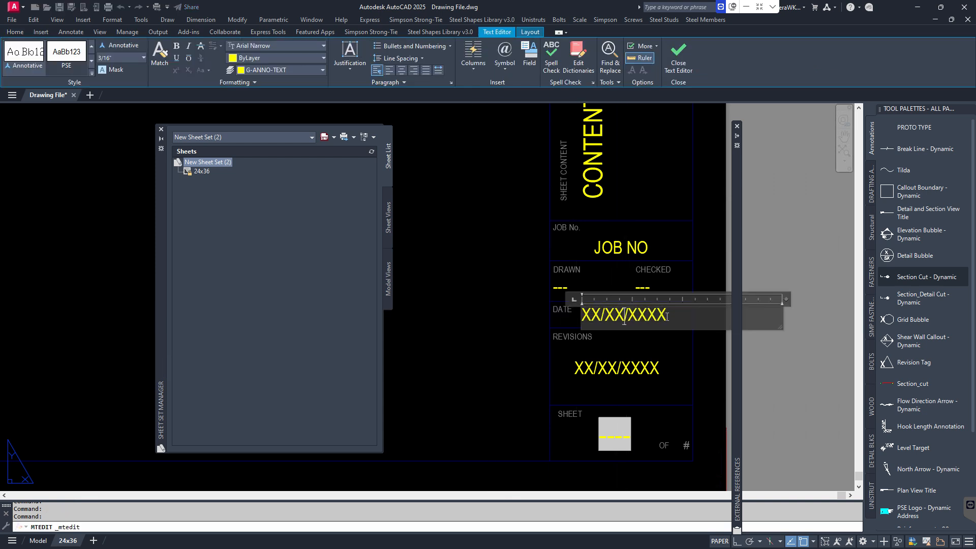
{"action": "left_click_drag", "start_coordinate": [610, 315], "coordinate": [588, 315]}
{"action": "right_click", "coordinate": [627, 318]}
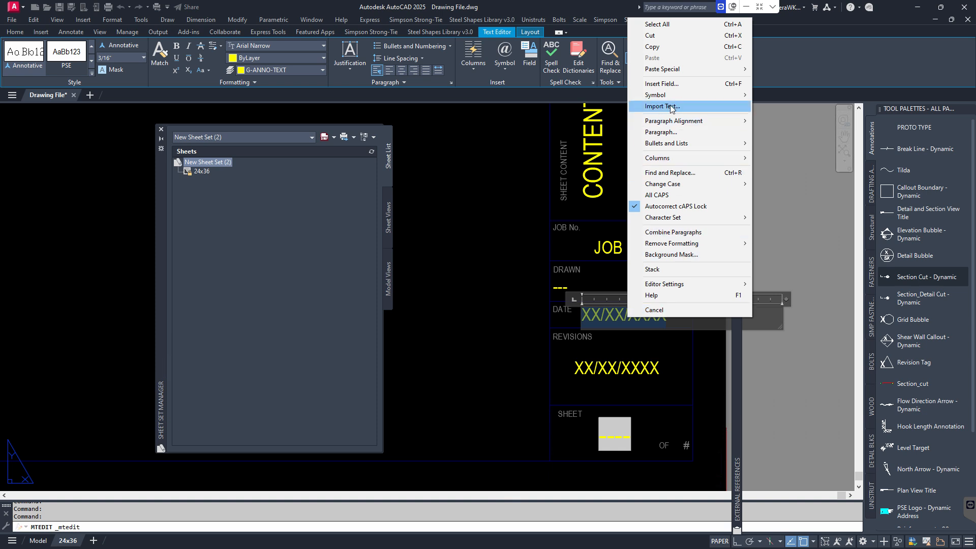
{"action": "left_click", "coordinate": [666, 86]}
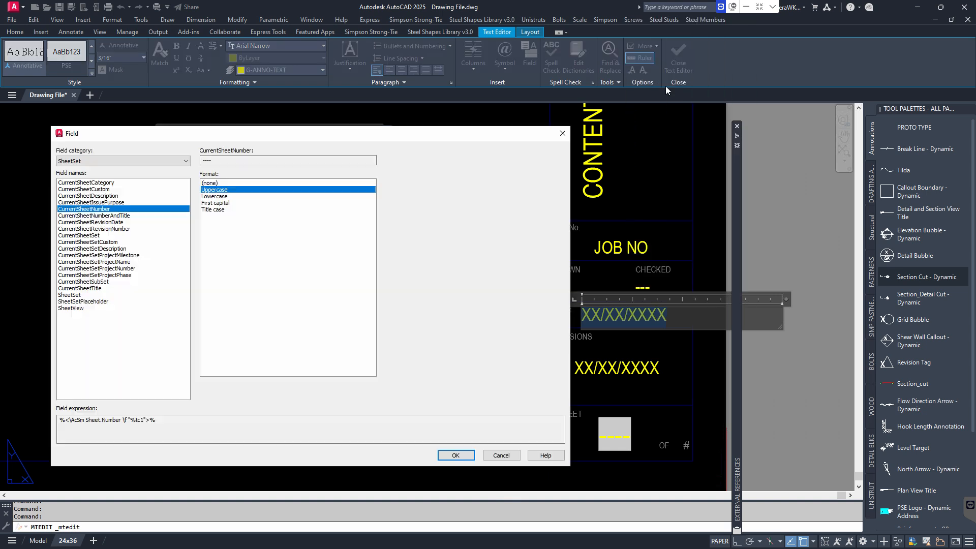
{"action": "left_click_drag", "start_coordinate": [470, 134], "coordinate": [406, 139]}
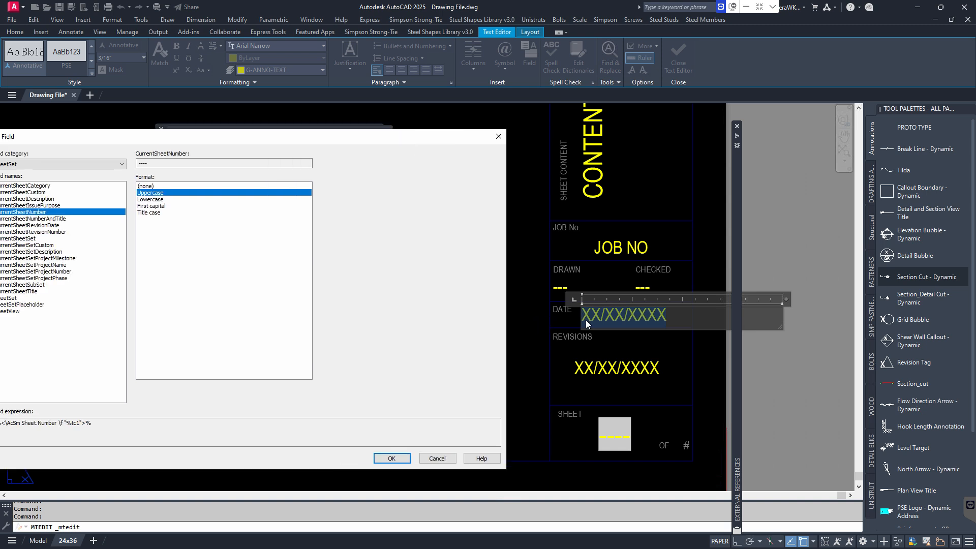
{"action": "left_click_drag", "start_coordinate": [301, 138], "coordinate": [412, 144]}
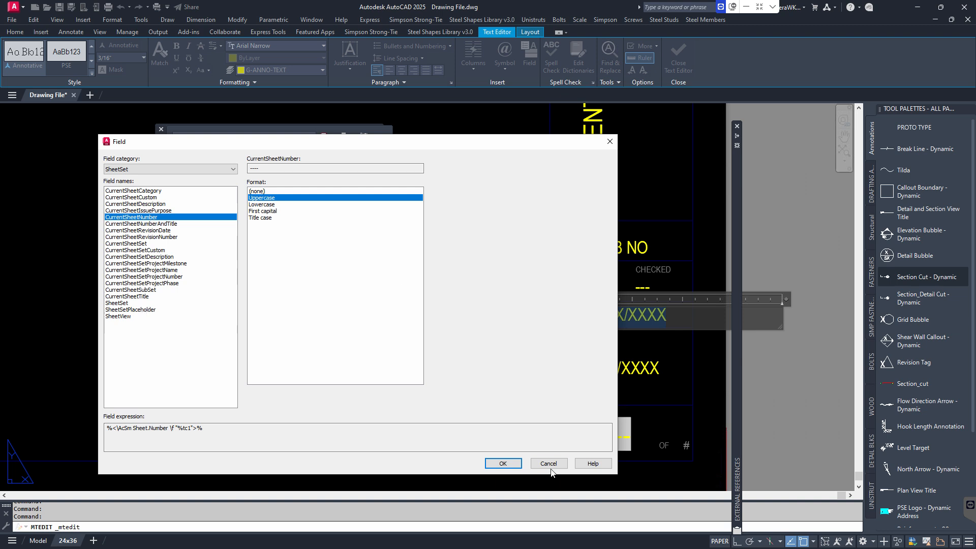
{"action": "left_click", "coordinate": [535, 461]}
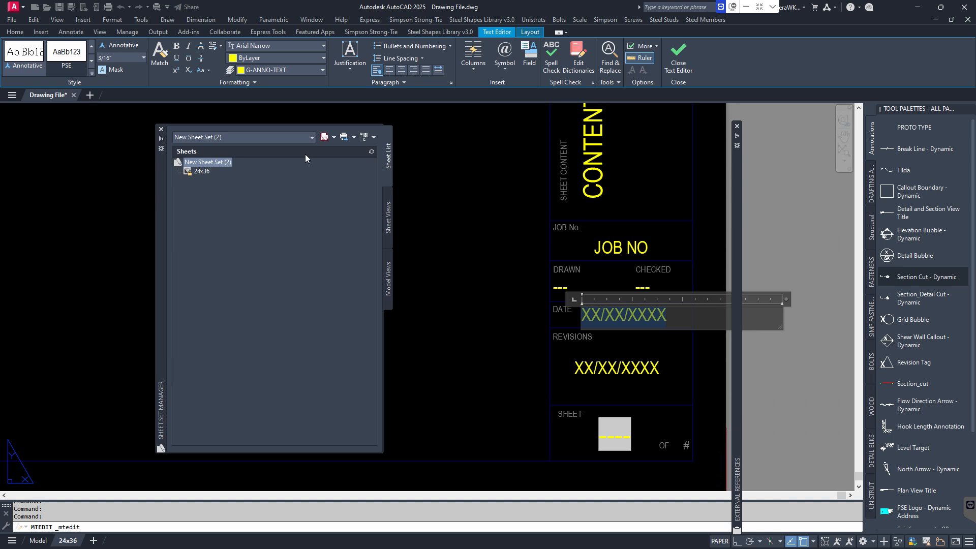
{"action": "left_click", "coordinate": [721, 339]}
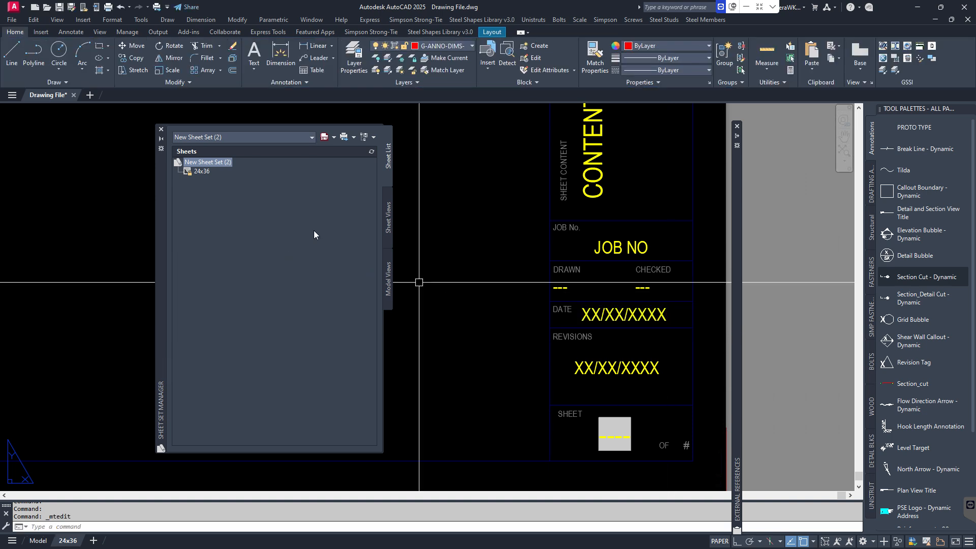
{"action": "right_click", "coordinate": [221, 164]}
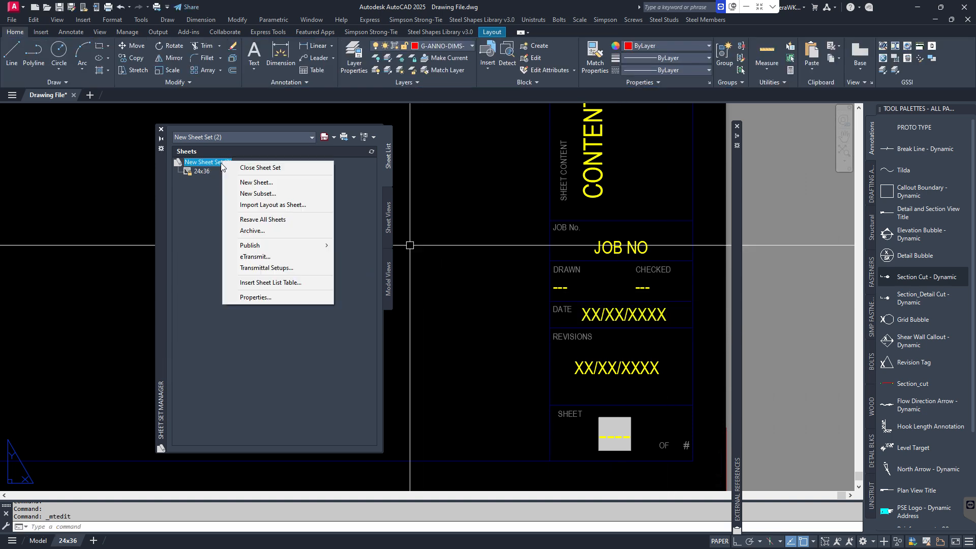
{"action": "left_click", "coordinate": [782, 320]}
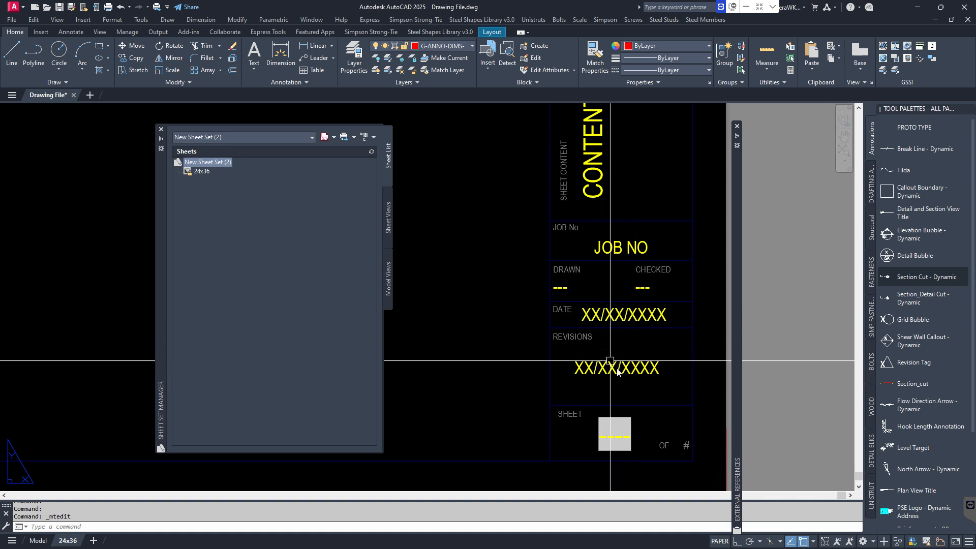
Open the custom properties editor from the properties of New Sheet Set (2)
{"action": "right_click", "coordinate": [221, 165]}
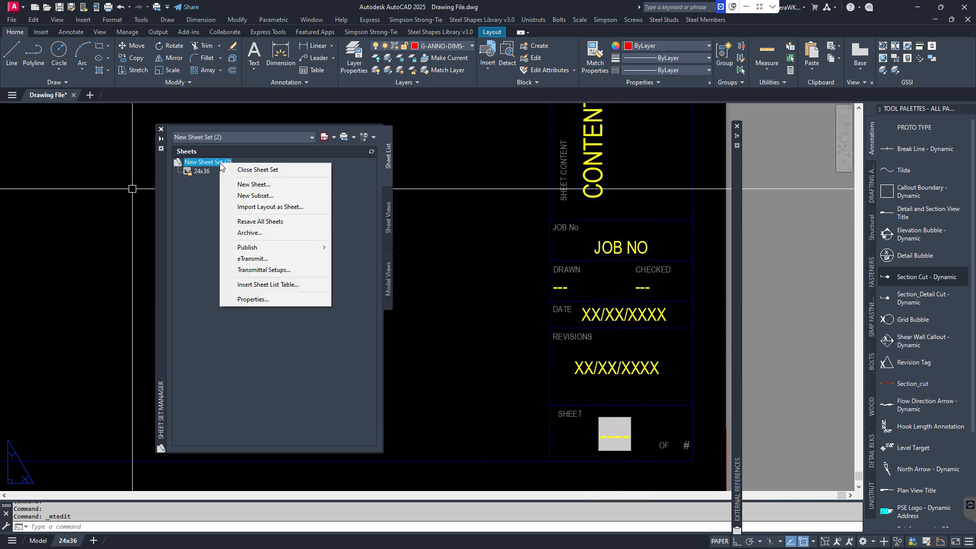
{"action": "left_click", "coordinate": [253, 300]}
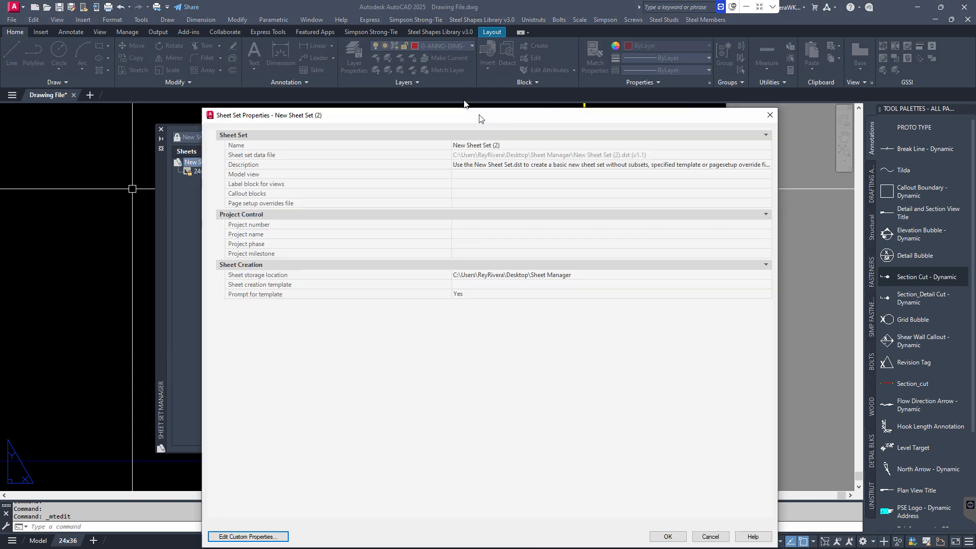
{"action": "left_click_drag", "start_coordinate": [479, 111], "coordinate": [432, 51]}
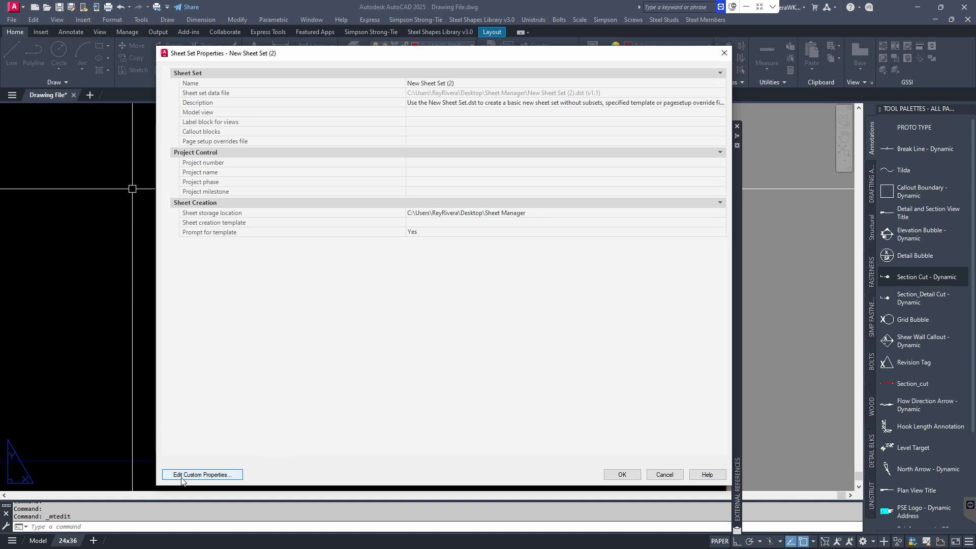
{"action": "left_click", "coordinate": [202, 480]}
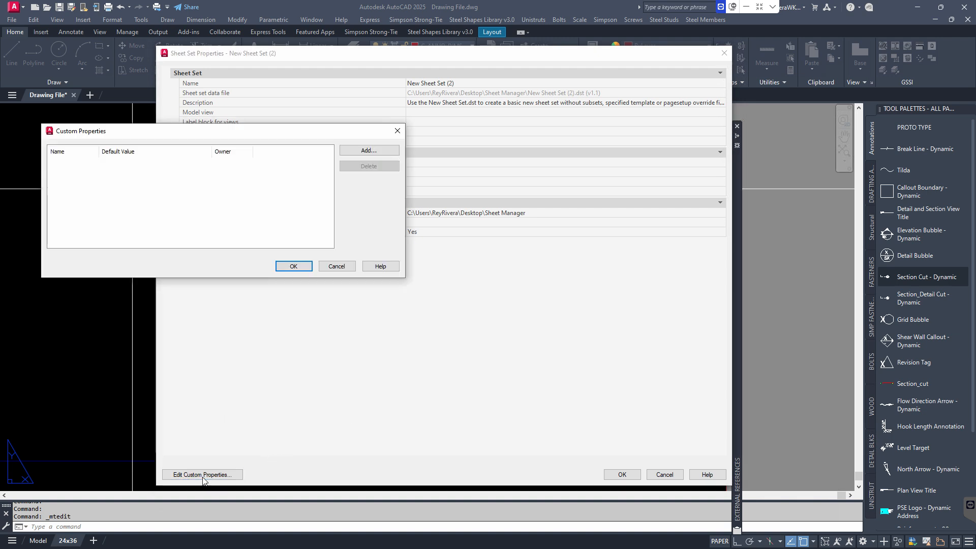
Start a new custom property for the sheet set and name it PROJECT DATE
{"action": "left_click", "coordinate": [370, 151]}
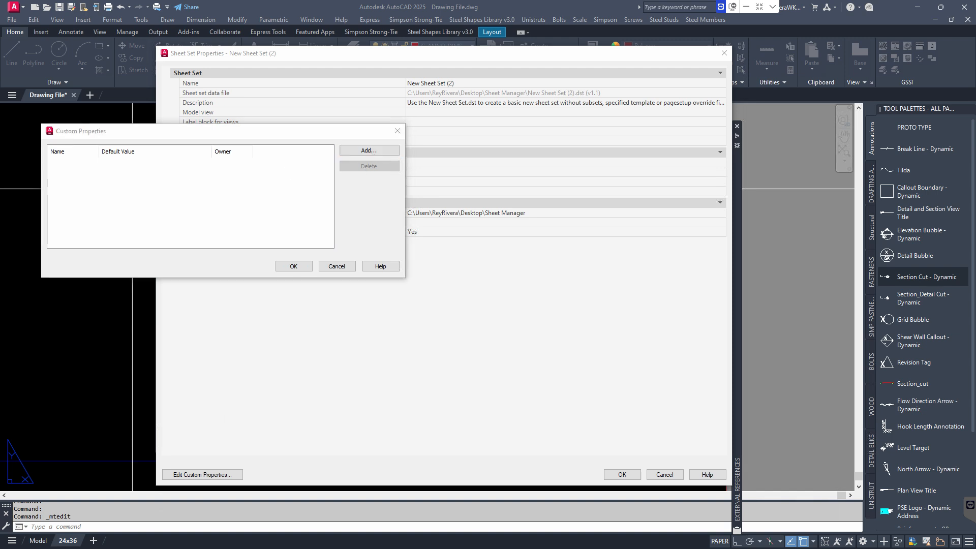
{"action": "left_click_drag", "start_coordinate": [495, 194], "coordinate": [480, 203]}
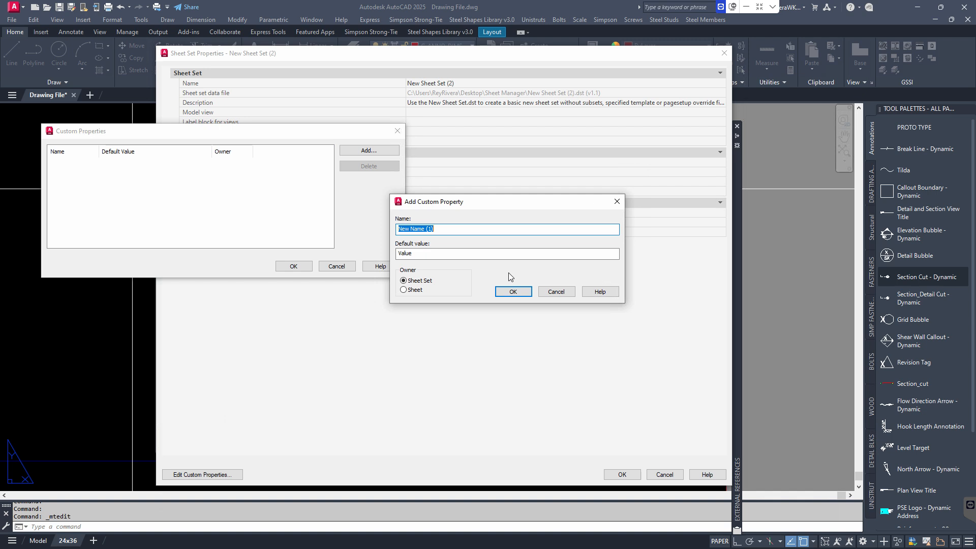
{"action": "left_click", "coordinate": [464, 229]}
{"action": "key", "text": "BackSpace"}
{"action": "key", "text": "BackSpace"}
{"action": "key", "text": "BackSpace"}
{"action": "key", "text": "BackSpace"}
{"action": "key", "text": "BackSpace"}
{"action": "key", "text": "BackSpace"}
{"action": "key", "text": "BackSpace"}
{"action": "key", "text": "BackSpace"}
{"action": "key", "text": "BackSpace"}
{"action": "key", "text": "BackSpace"}
{"action": "key", "text": "BackSpace"}
{"action": "key", "text": "BackSpace"}
{"action": "type", "text": "p"}
{"action": "key", "text": "BackSpace"}
{"action": "type", "text": "PROJECT DATE"}
Set the PROJECT DATE property's default value to ------ with Sheet Set as owner, and save the sheet set properties
{"action": "left_click", "coordinate": [434, 255]}
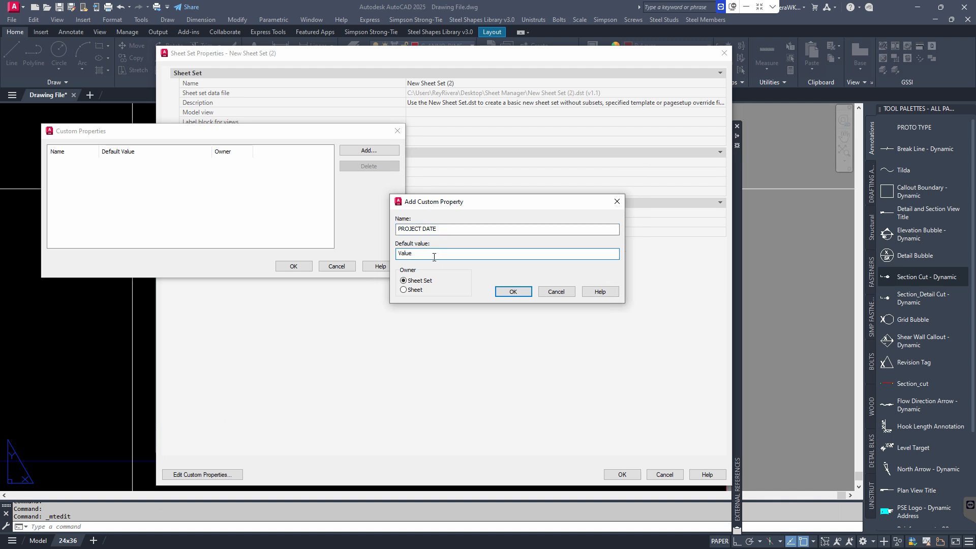
{"action": "key", "text": "BackSpace"}
{"action": "key", "text": "BackSpace"}
{"action": "key", "text": "BackSpace"}
{"action": "key", "text": "BackSpace"}
{"action": "left_click", "coordinate": [511, 291]}
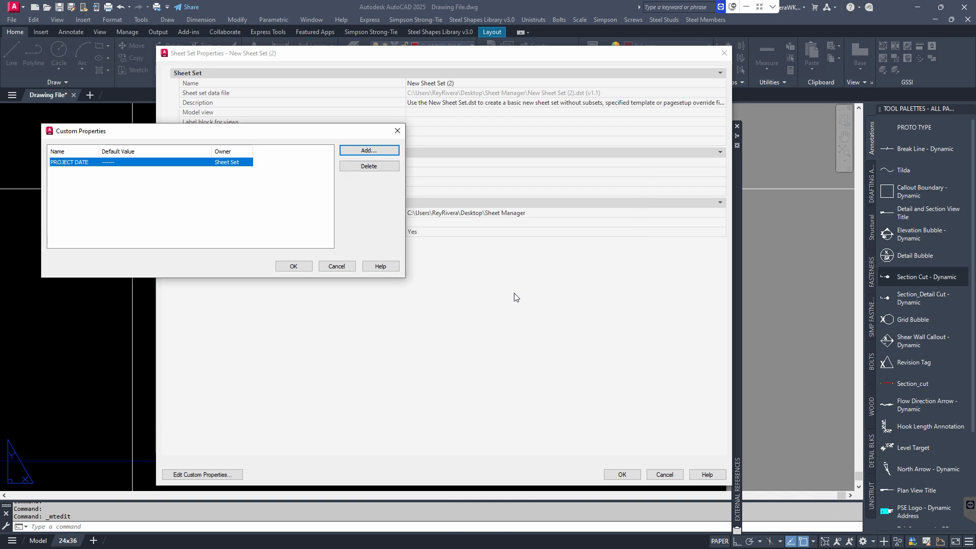
{"action": "left_click", "coordinate": [296, 268]}
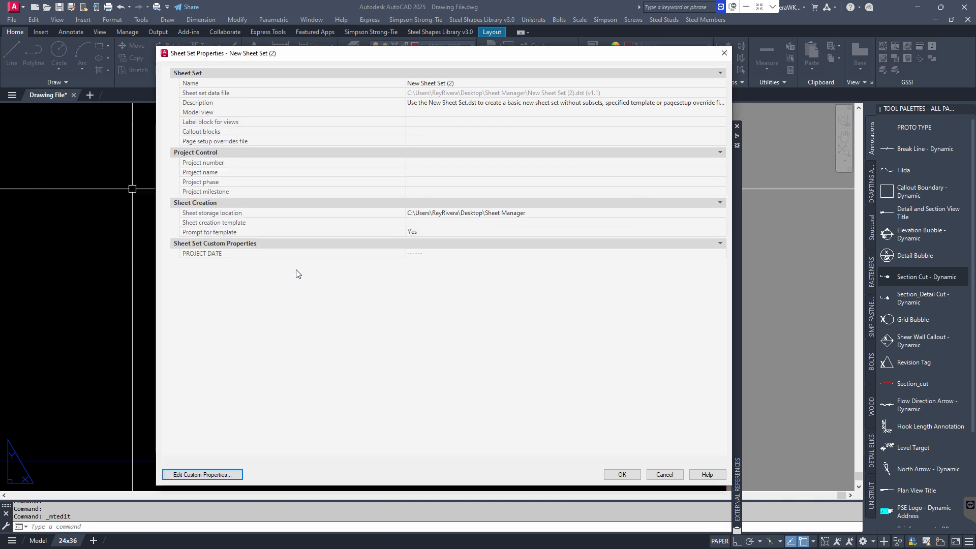
{"action": "left_click", "coordinate": [621, 474]}
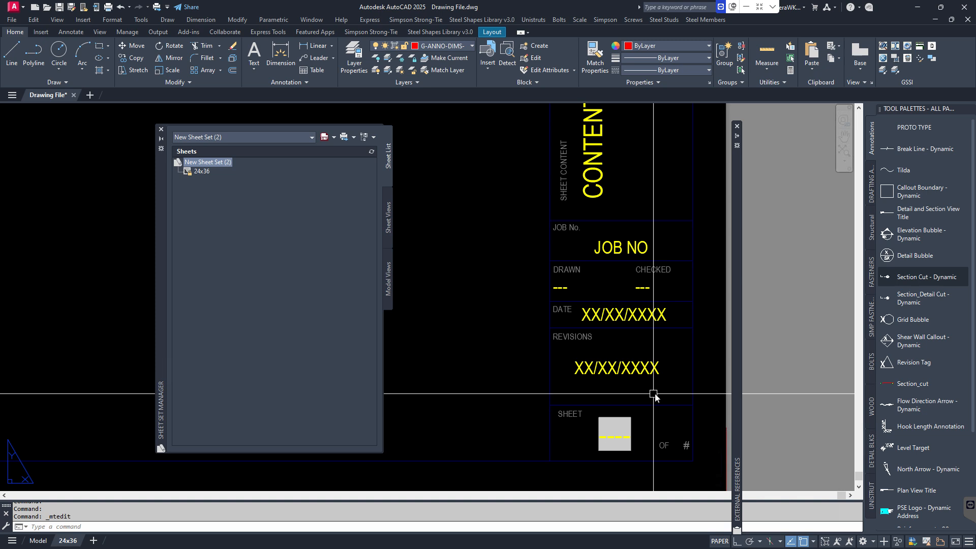
Replace the title block's DATE placeholder with the SheetSet field CurrentSheetSetCustom, using the PROJECT DATE property in Uppercase format
{"action": "double_click", "coordinate": [640, 316]}
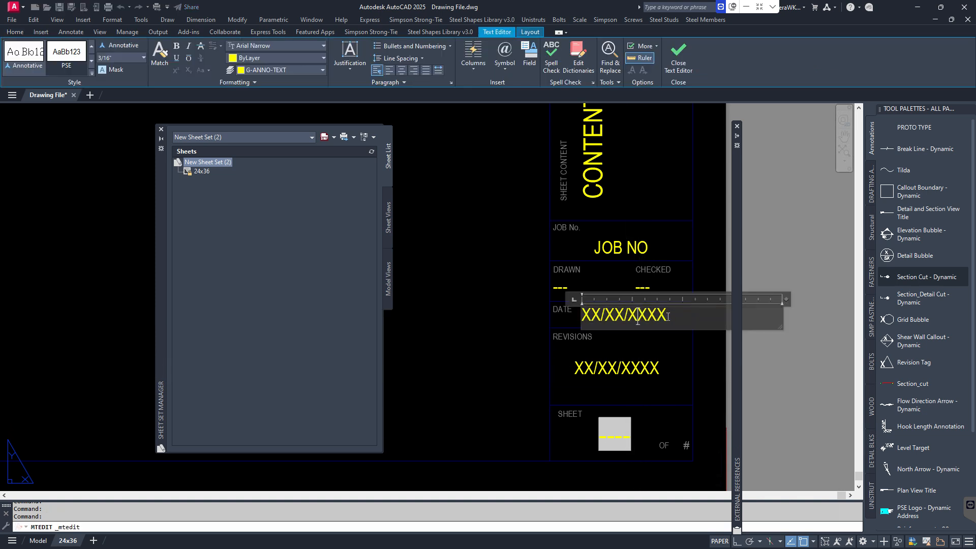
{"action": "left_click_drag", "start_coordinate": [667, 317], "coordinate": [578, 315]}
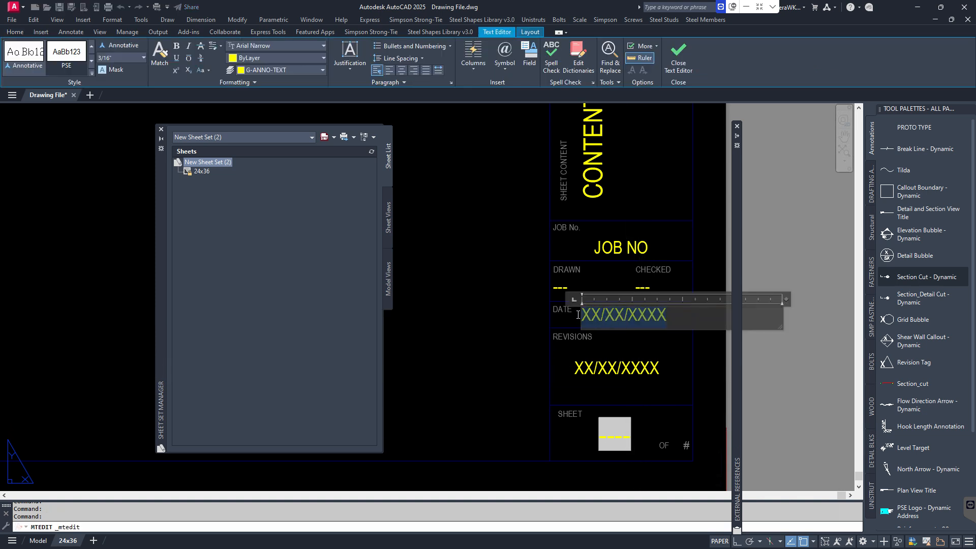
{"action": "right_click", "coordinate": [621, 317]}
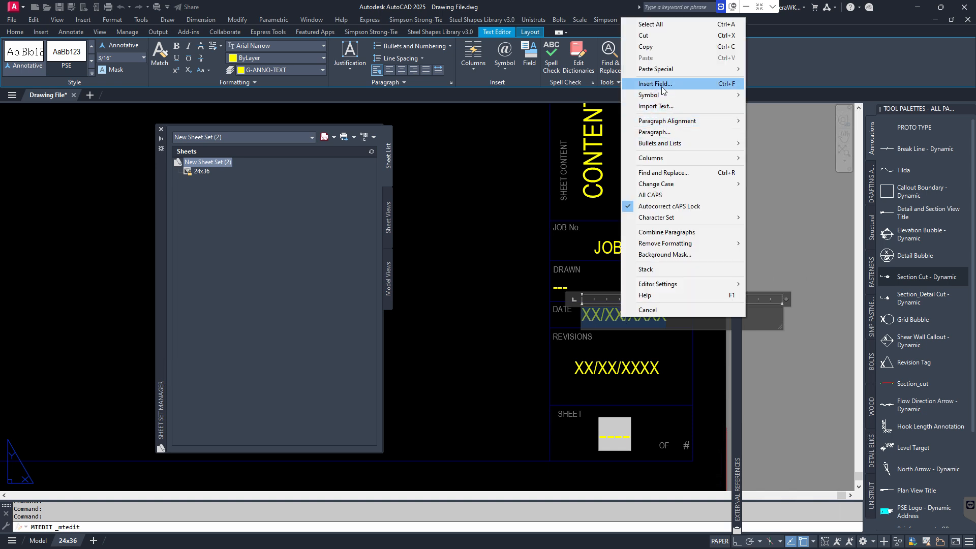
{"action": "left_click", "coordinate": [661, 85]}
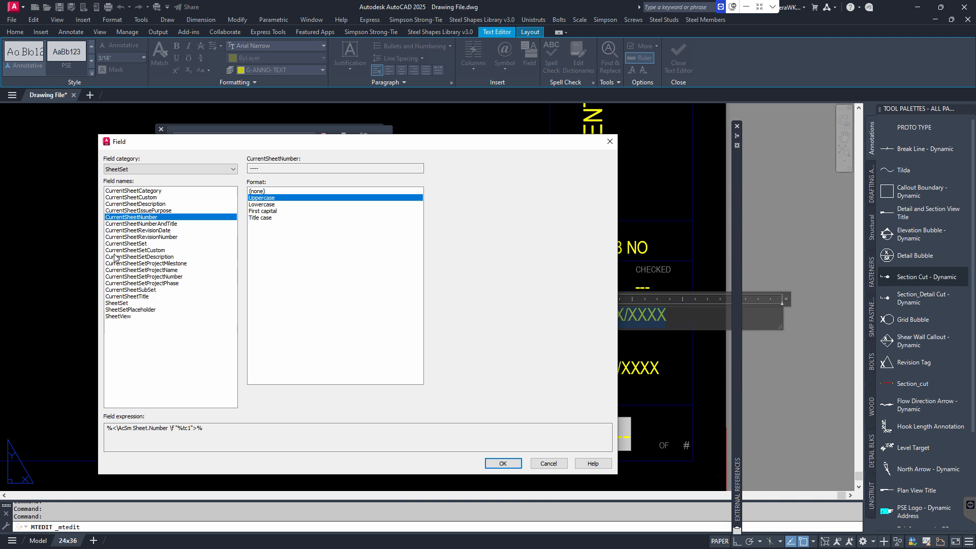
{"action": "left_click", "coordinate": [155, 251]}
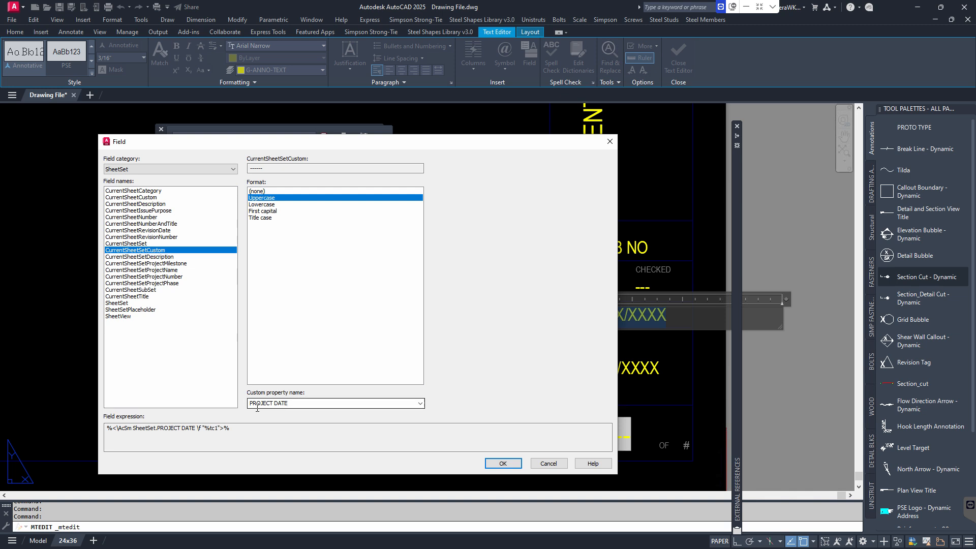
{"action": "left_click", "coordinate": [420, 403]}
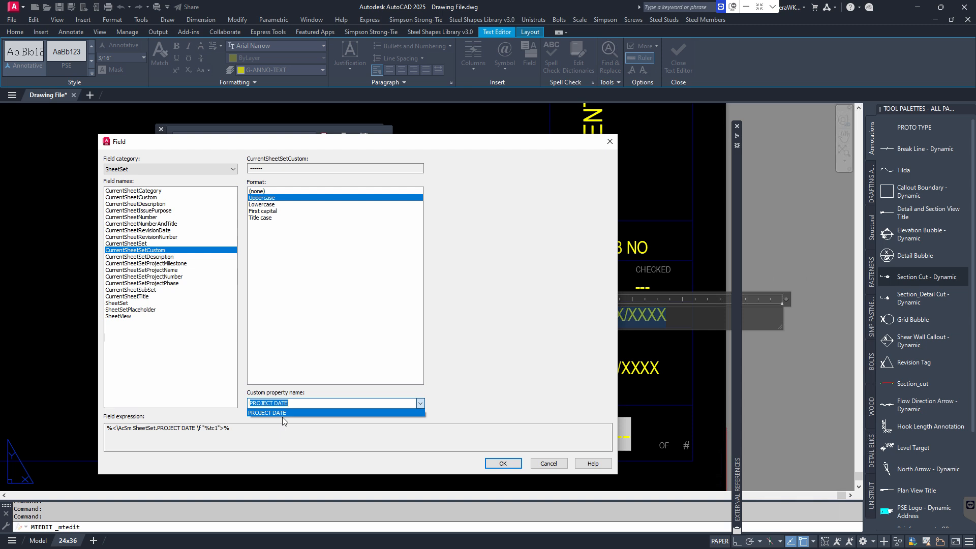
{"action": "left_click", "coordinate": [496, 328]}
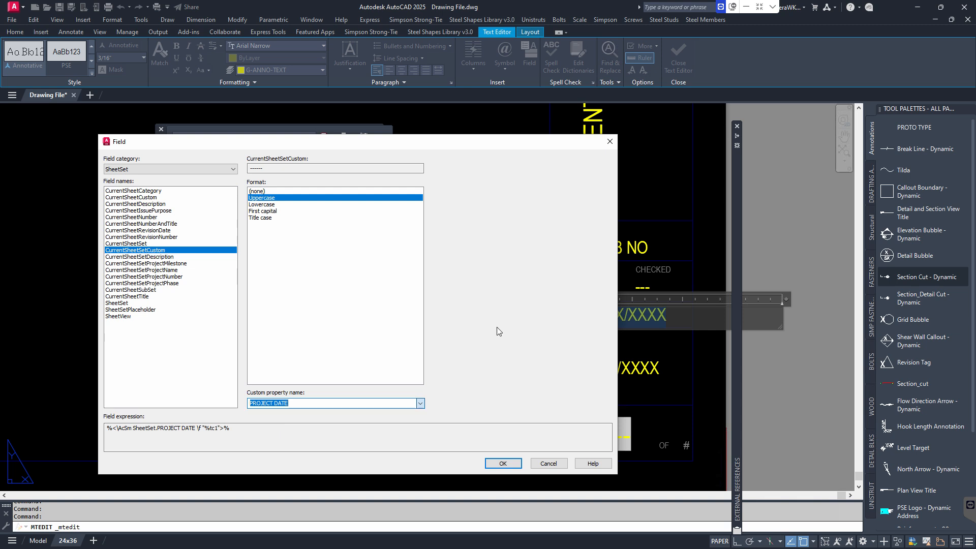
{"action": "left_click", "coordinate": [502, 464]}
{"action": "left_click", "coordinate": [719, 369]}
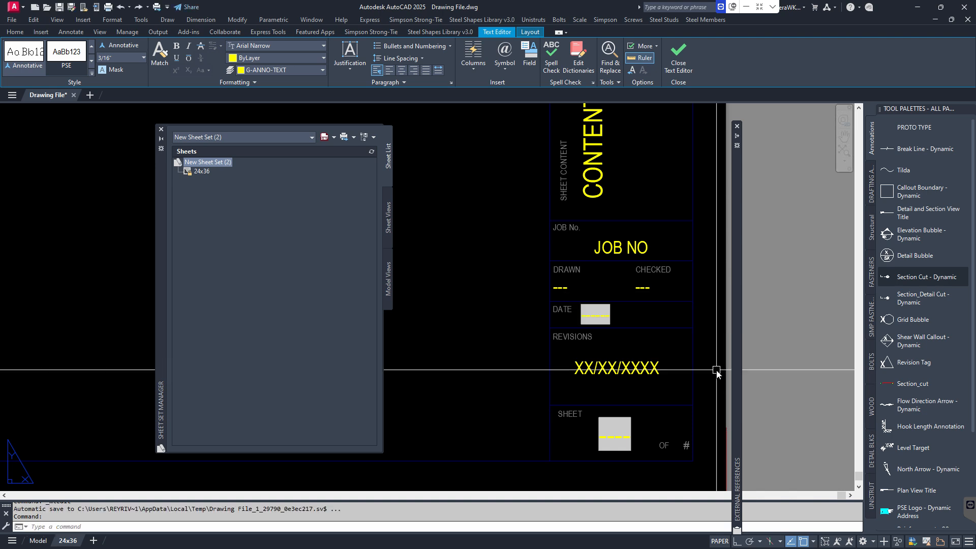
Replace the XX/XX/XXXX placeholder under REVISIONS with the SheetSet field CurrentSheetRevisionDate in Uppercase format
{"action": "scroll", "coordinate": [627, 344], "scroll_direction": "down", "scroll_amount": 2}
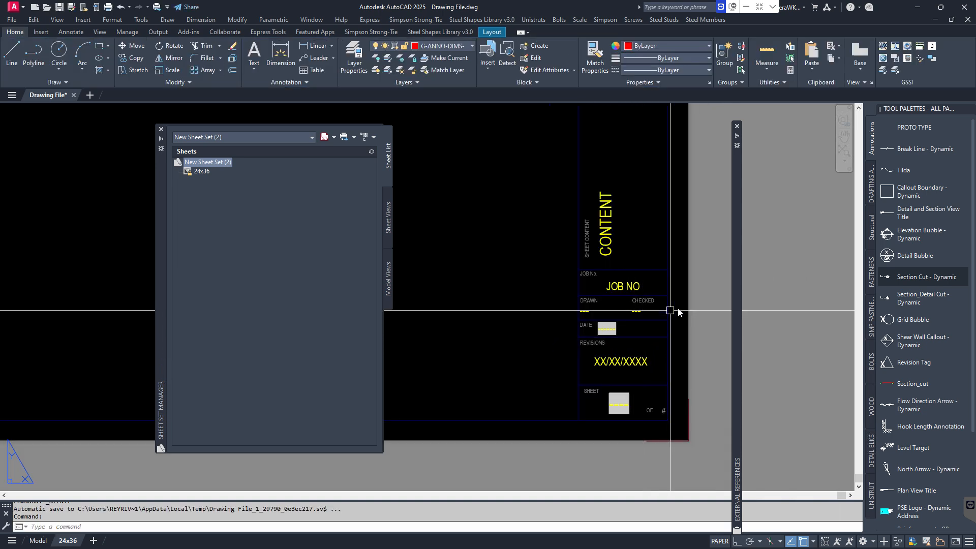
{"action": "scroll", "coordinate": [639, 377], "scroll_direction": "up", "scroll_amount": 2}
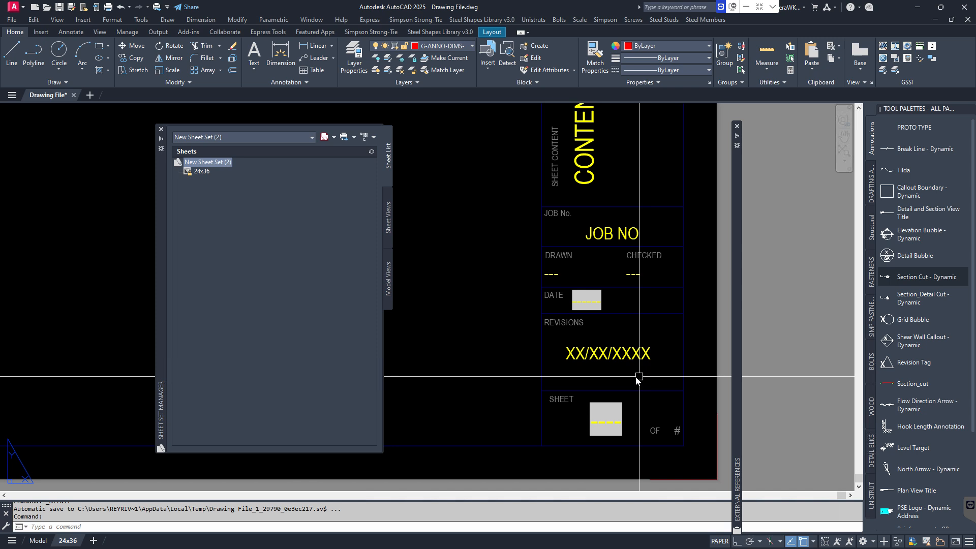
{"action": "middle_click_drag", "start_coordinate": [633, 361], "coordinate": [633, 364]}
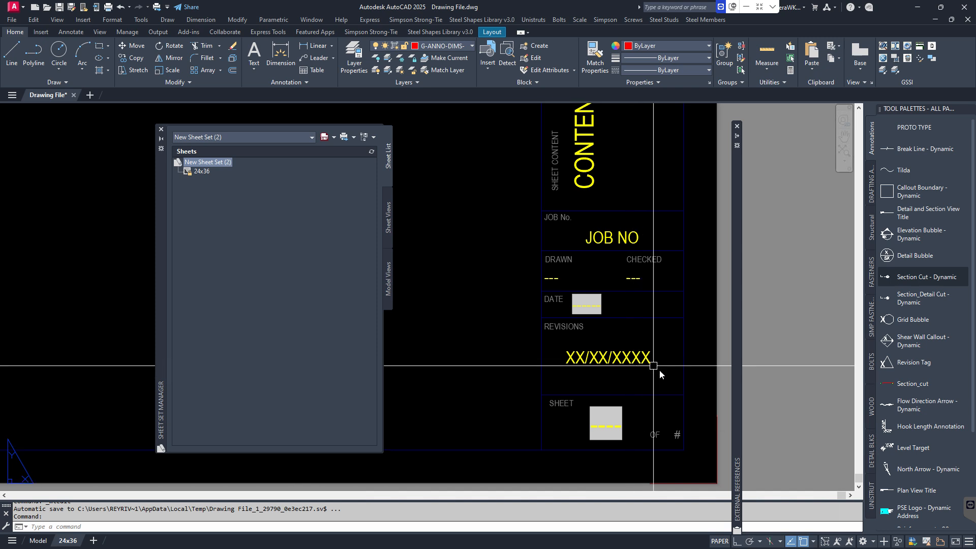
{"action": "double_click", "coordinate": [637, 358]}
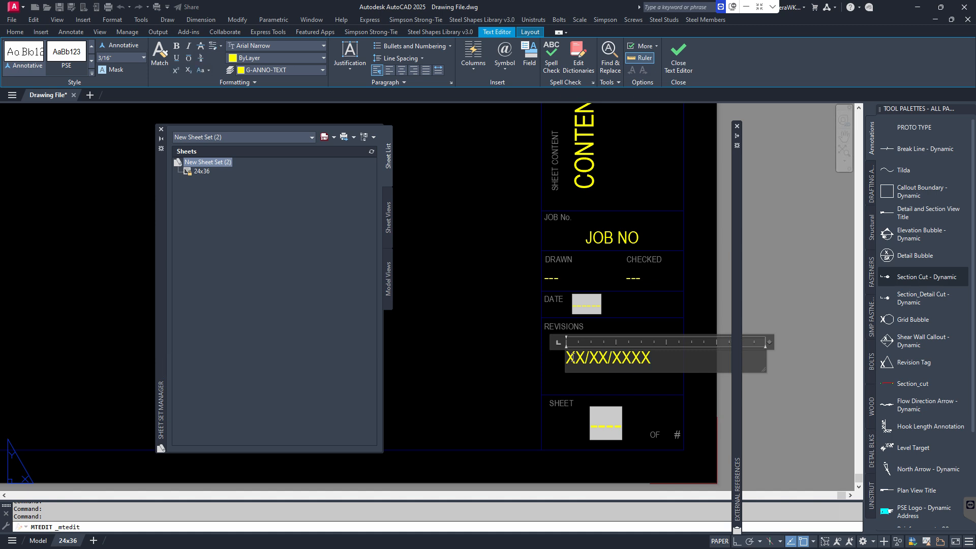
{"action": "left_click_drag", "start_coordinate": [650, 359], "coordinate": [553, 357]}
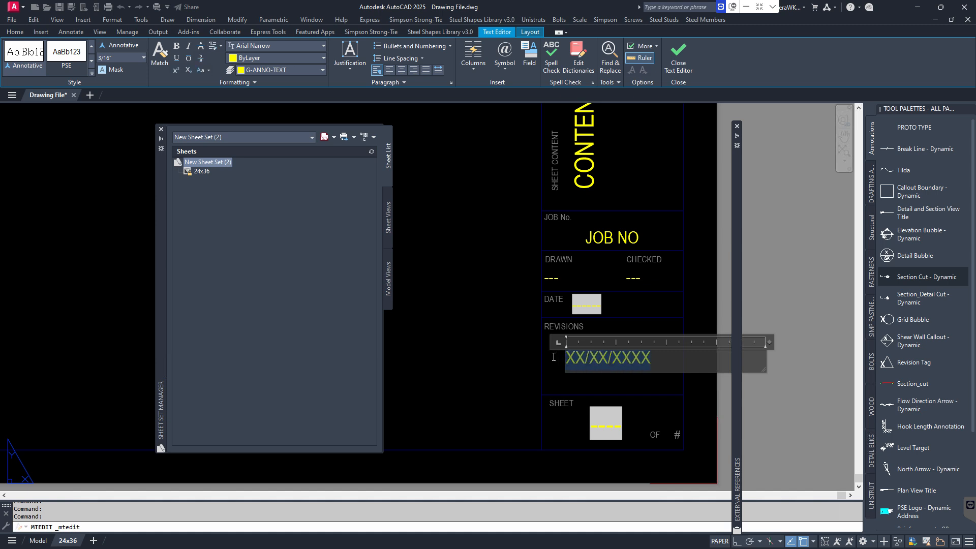
{"action": "right_click", "coordinate": [596, 359]}
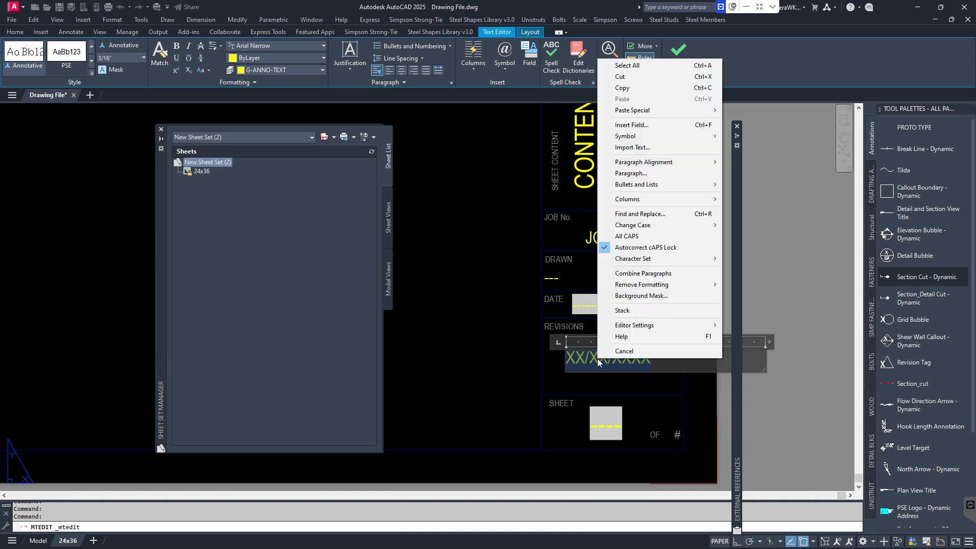
{"action": "left_click", "coordinate": [635, 125]}
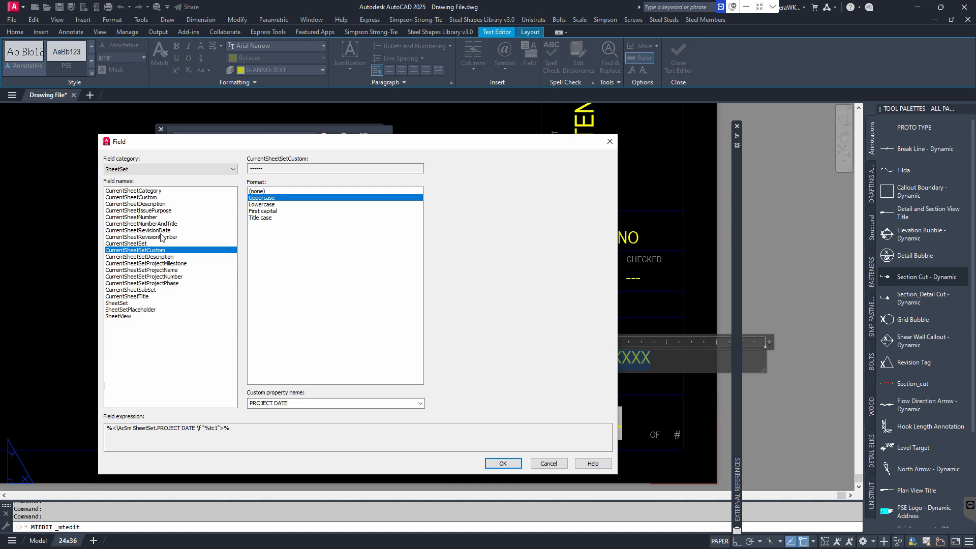
{"action": "left_click", "coordinate": [155, 230]}
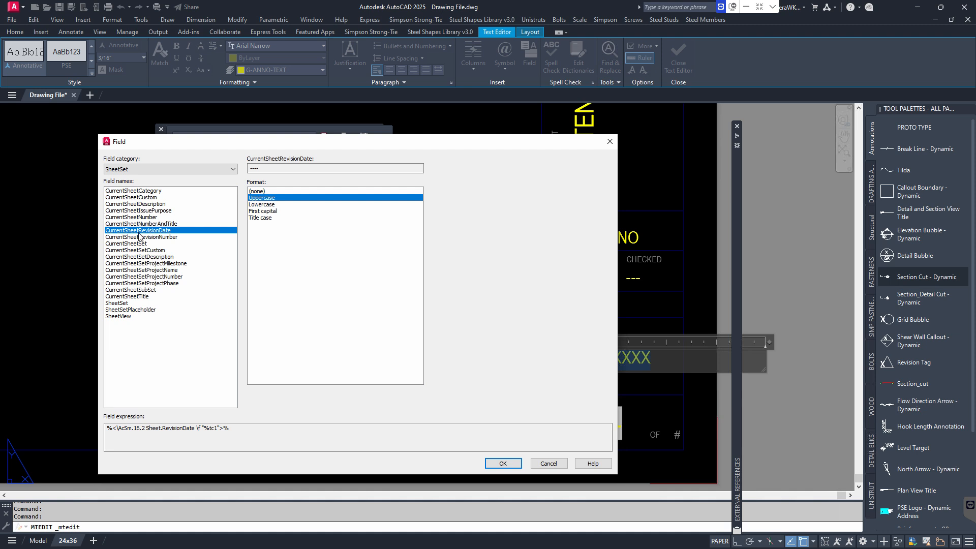
{"action": "left_click", "coordinate": [502, 464]}
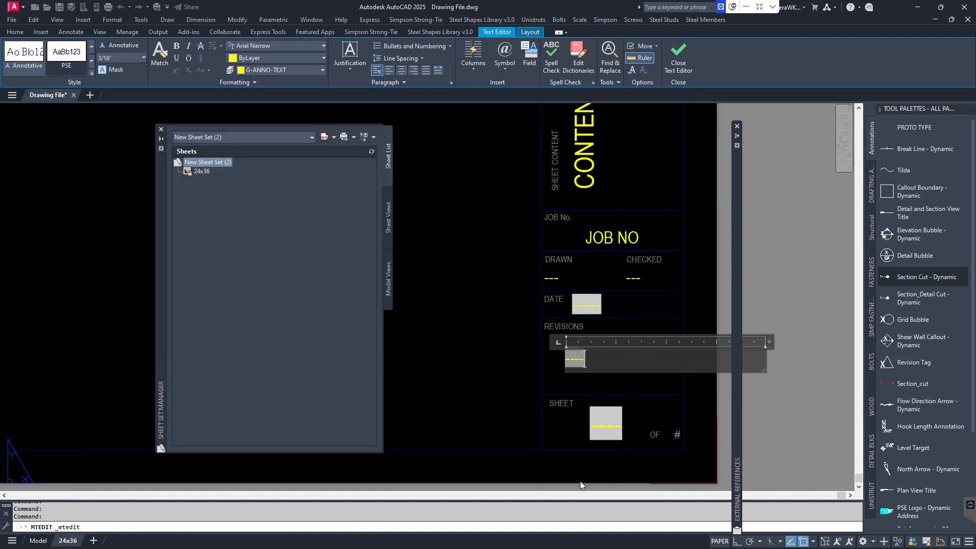
{"action": "left_click", "coordinate": [694, 416]}
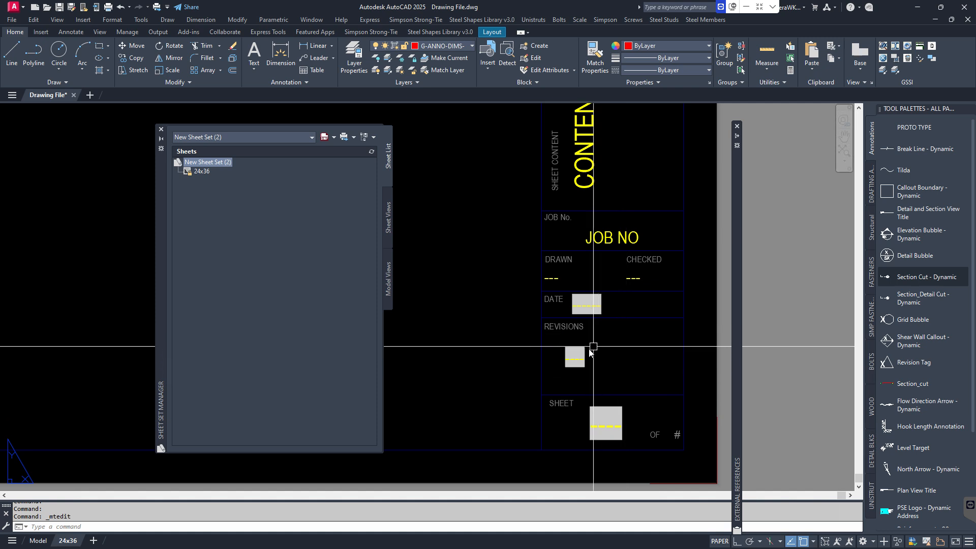
Replace the CONTENT placeholder beside SHEET CONTENT with the SheetSet field CurrentSheetDescription in Uppercase format
{"action": "middle_click_drag", "start_coordinate": [644, 357], "coordinate": [652, 407]}
{"action": "scroll", "coordinate": [653, 406], "scroll_direction": "down", "scroll_amount": 1}
{"action": "scroll", "coordinate": [646, 244], "scroll_direction": "up", "scroll_amount": 1}
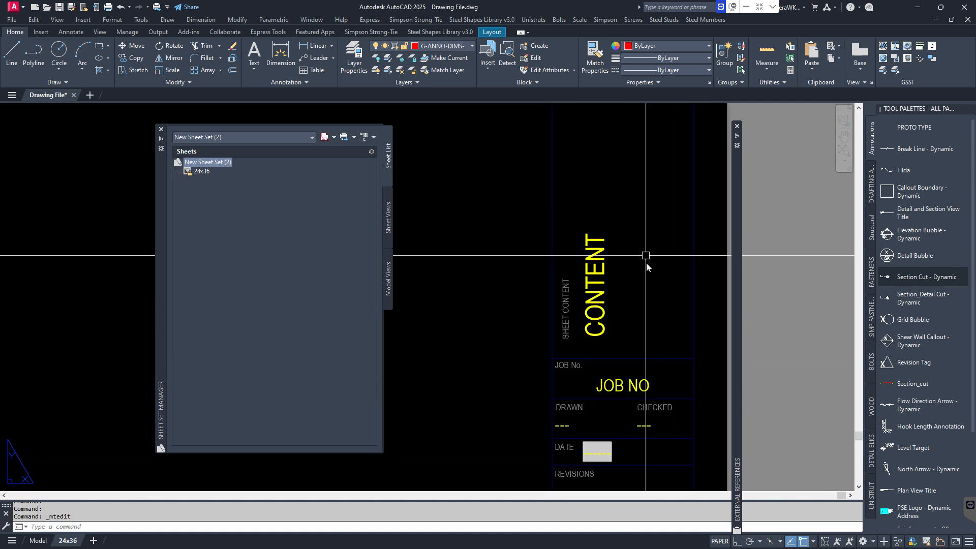
{"action": "middle_click_drag", "start_coordinate": [638, 271], "coordinate": [632, 295]}
{"action": "scroll", "coordinate": [634, 300], "scroll_direction": "down", "scroll_amount": 1}
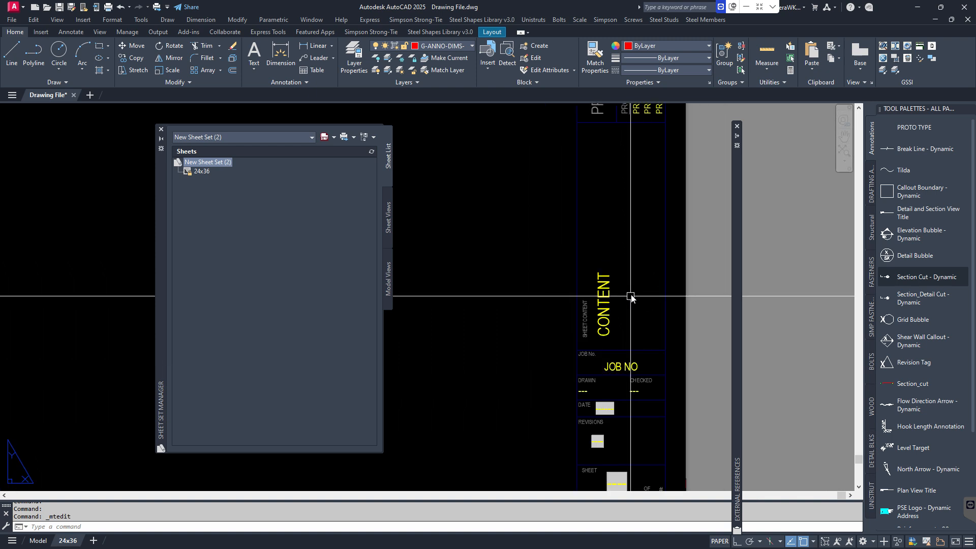
{"action": "middle_click_drag", "start_coordinate": [636, 270], "coordinate": [611, 374]}
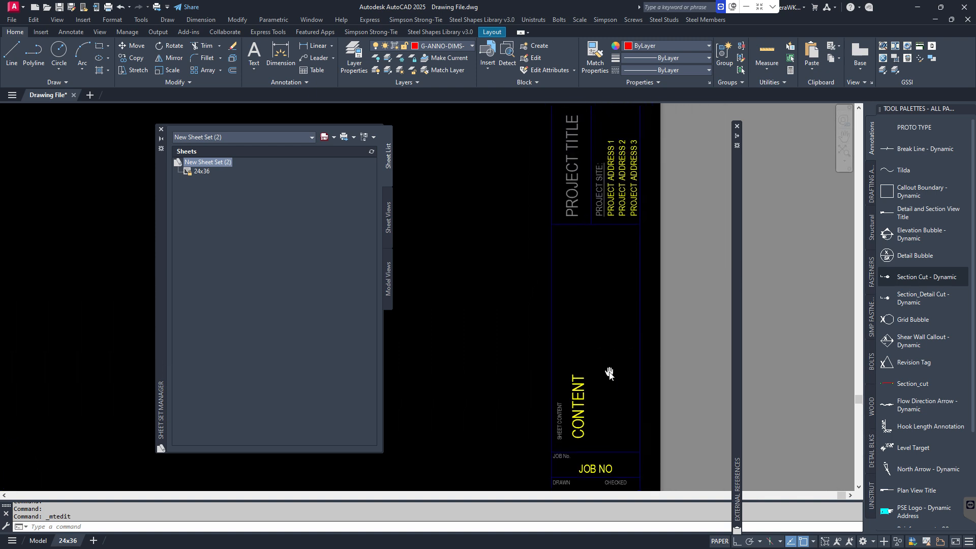
{"action": "scroll", "coordinate": [608, 351], "scroll_direction": "up", "scroll_amount": 2}
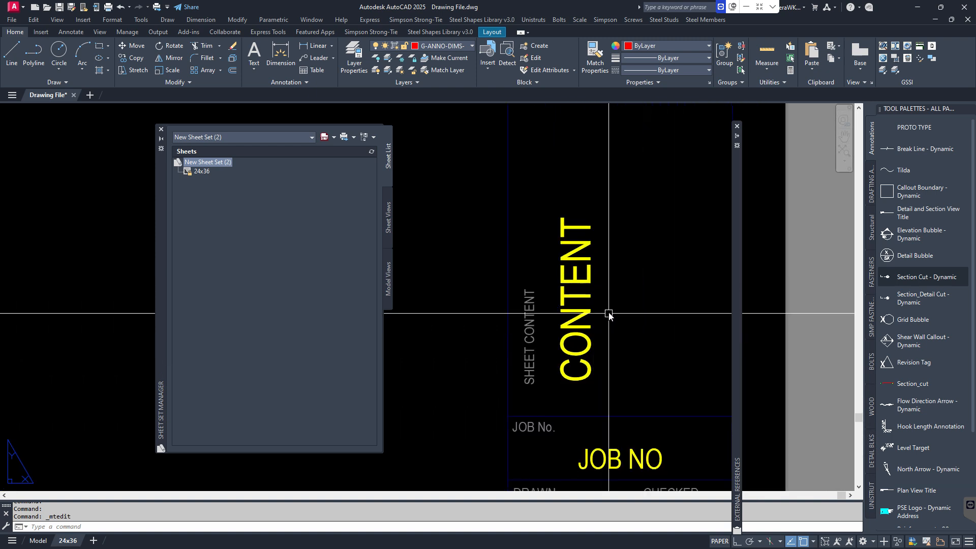
{"action": "scroll", "coordinate": [609, 310], "scroll_direction": "down", "scroll_amount": 3}
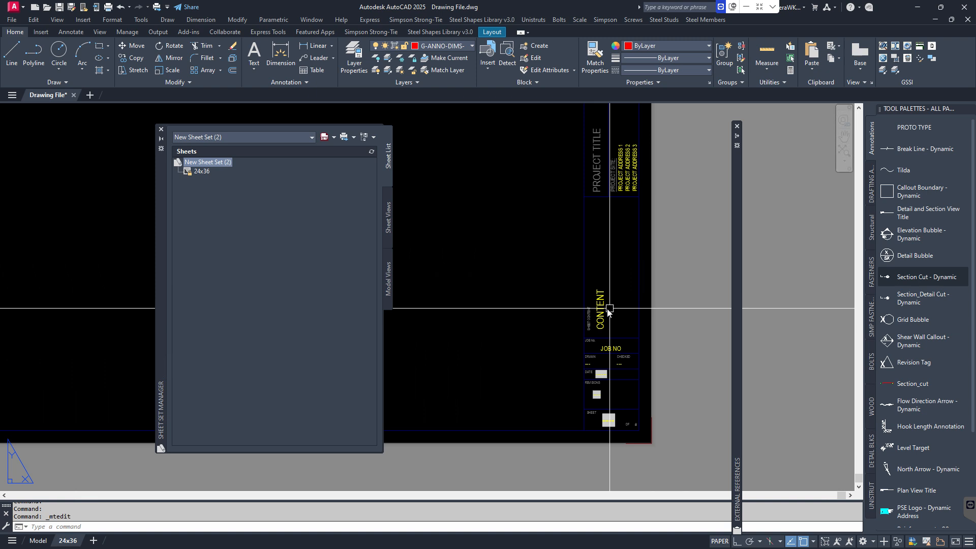
{"action": "scroll", "coordinate": [609, 309], "scroll_direction": "up", "scroll_amount": 2}
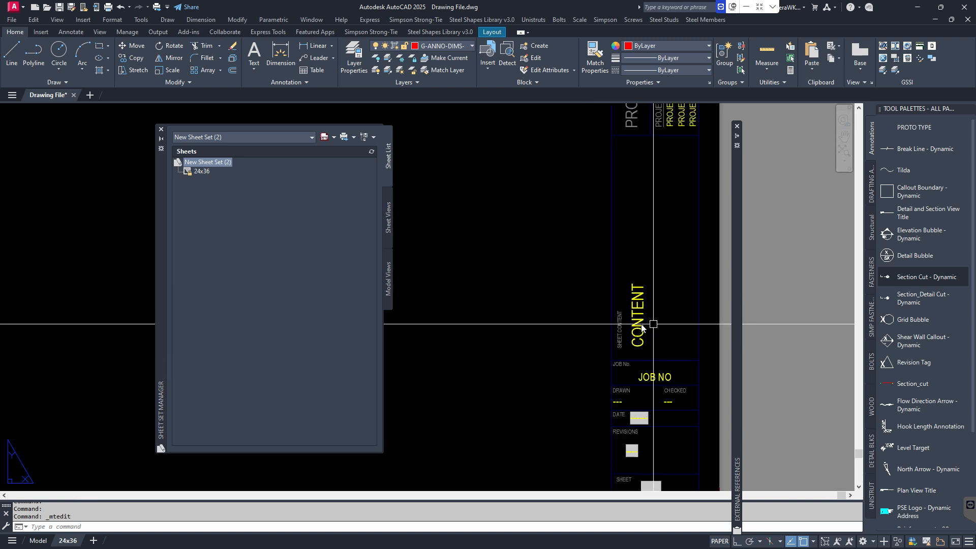
{"action": "scroll", "coordinate": [654, 324], "scroll_direction": "up", "scroll_amount": 2}
{"action": "left_click", "coordinate": [653, 323]}
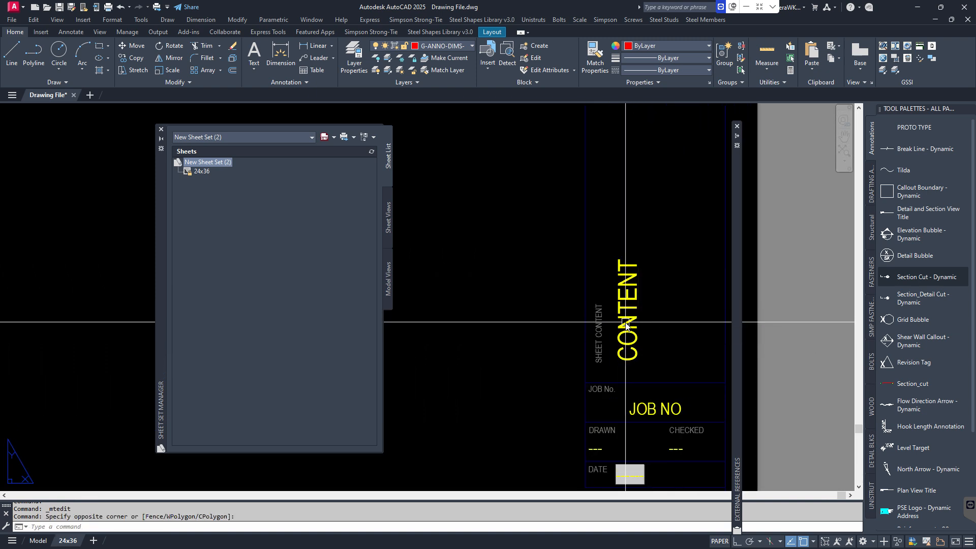
{"action": "double_click", "coordinate": [626, 322]}
{"action": "left_click", "coordinate": [656, 335]}
{"action": "double_click", "coordinate": [623, 334]}
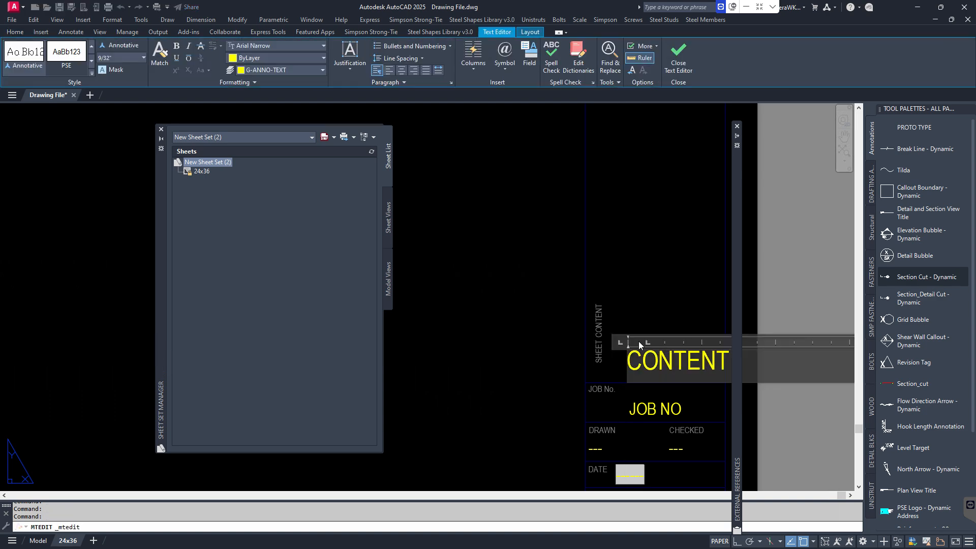
{"action": "double_click", "coordinate": [731, 363]}
{"action": "right_click", "coordinate": [676, 362]}
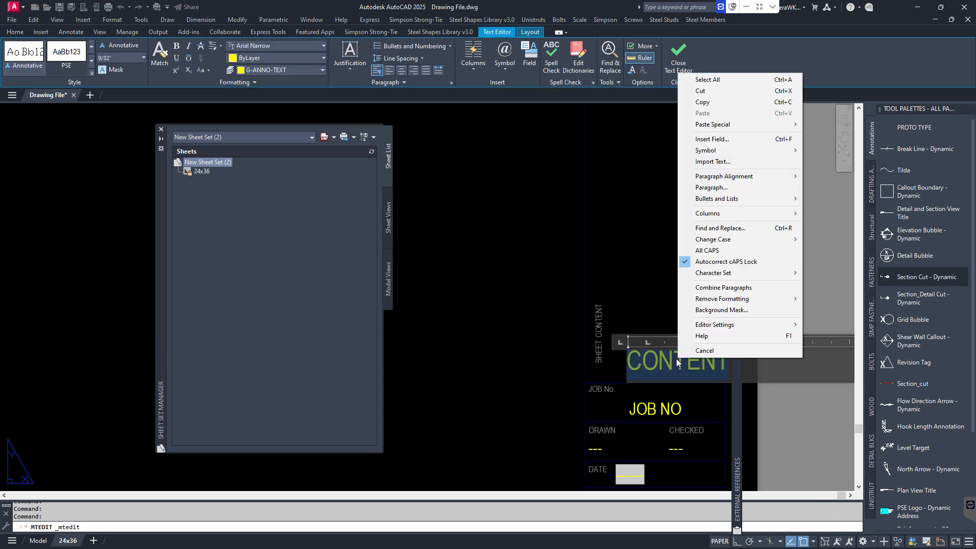
{"action": "left_click", "coordinate": [712, 139]}
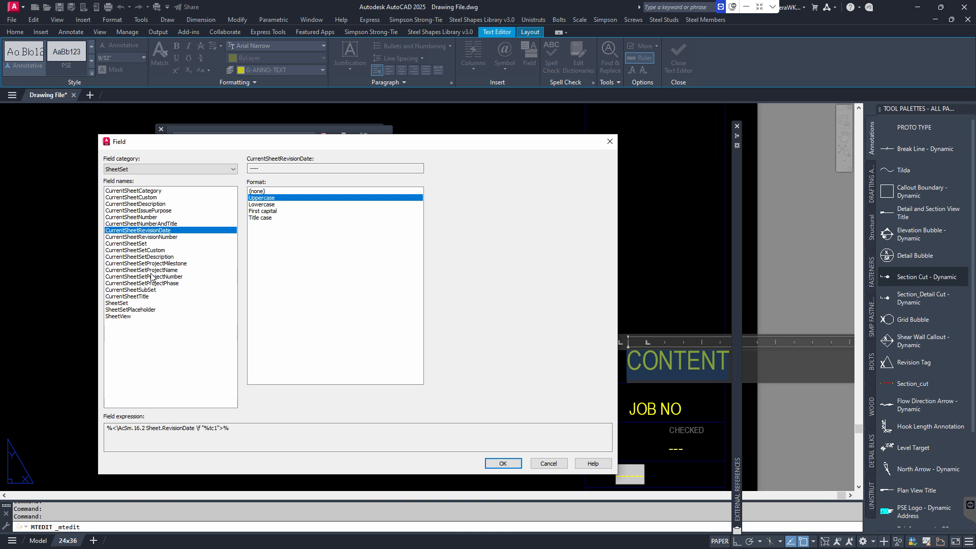
{"action": "left_click", "coordinate": [122, 204]}
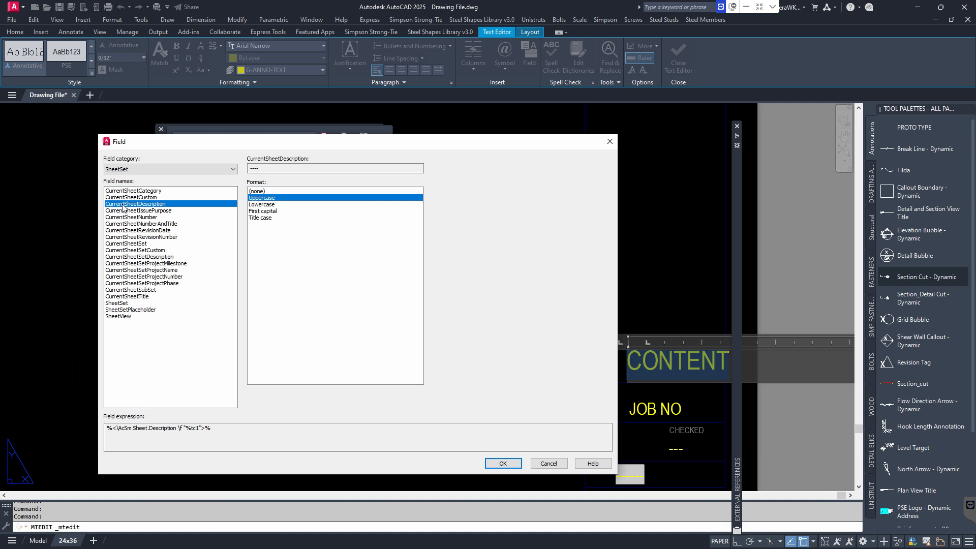
{"action": "left_click", "coordinate": [502, 463]}
{"action": "left_click", "coordinate": [501, 349]}
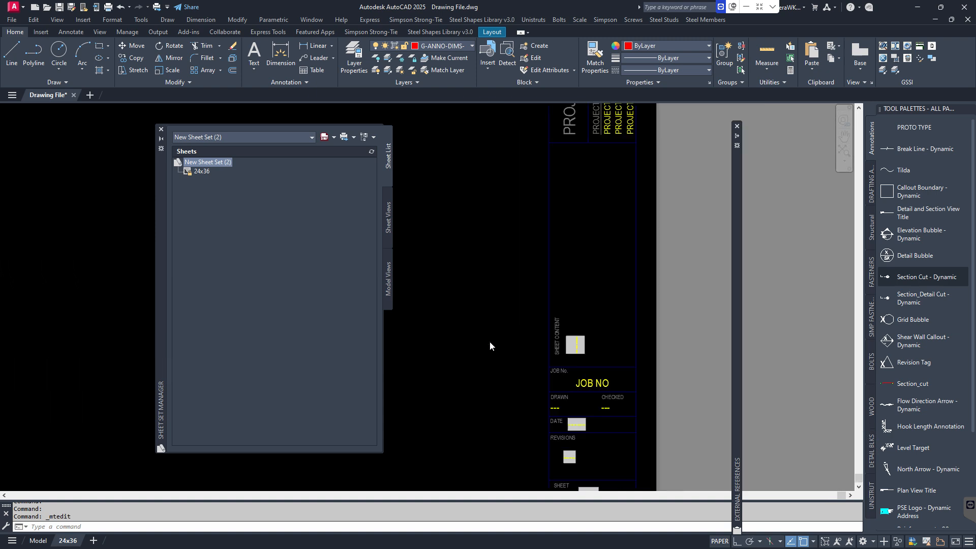
Replace the three PROJECT ADDRESS placeholder lines under PROJECT SITE with the SheetSet field CurrentSheetSetProjectName in Uppercase format
{"action": "scroll", "coordinate": [490, 346], "scroll_direction": "down", "scroll_amount": 4}
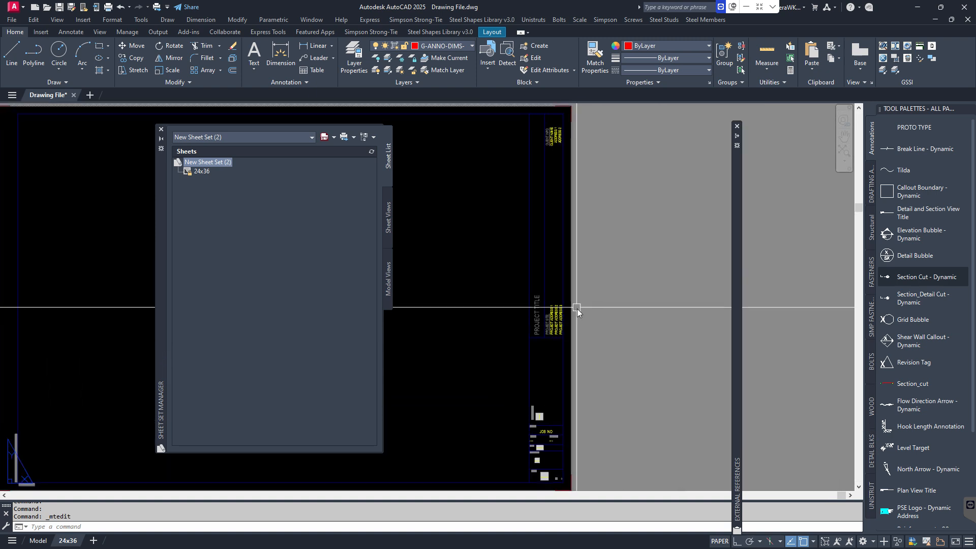
{"action": "scroll", "coordinate": [566, 303], "scroll_direction": "up", "scroll_amount": 4}
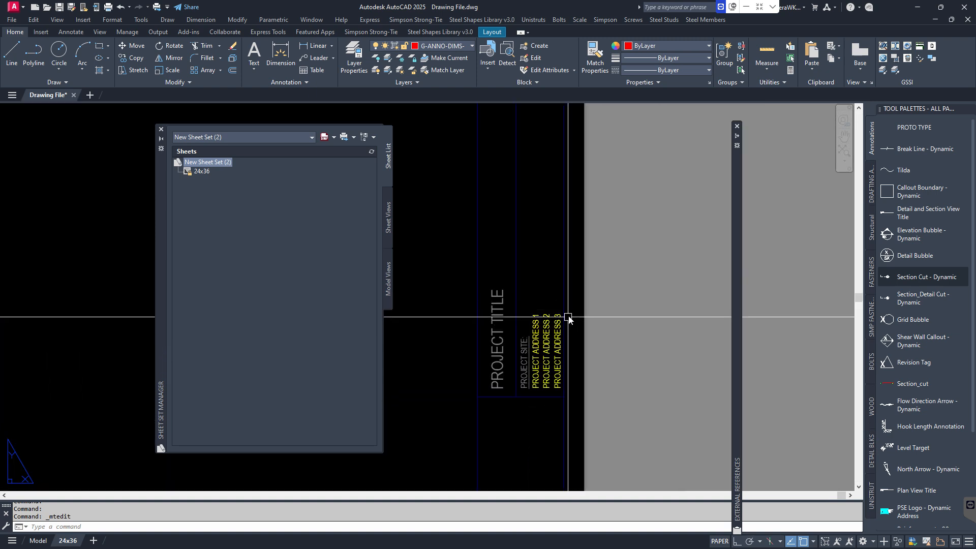
{"action": "scroll", "coordinate": [576, 377], "scroll_direction": "up", "scroll_amount": 2}
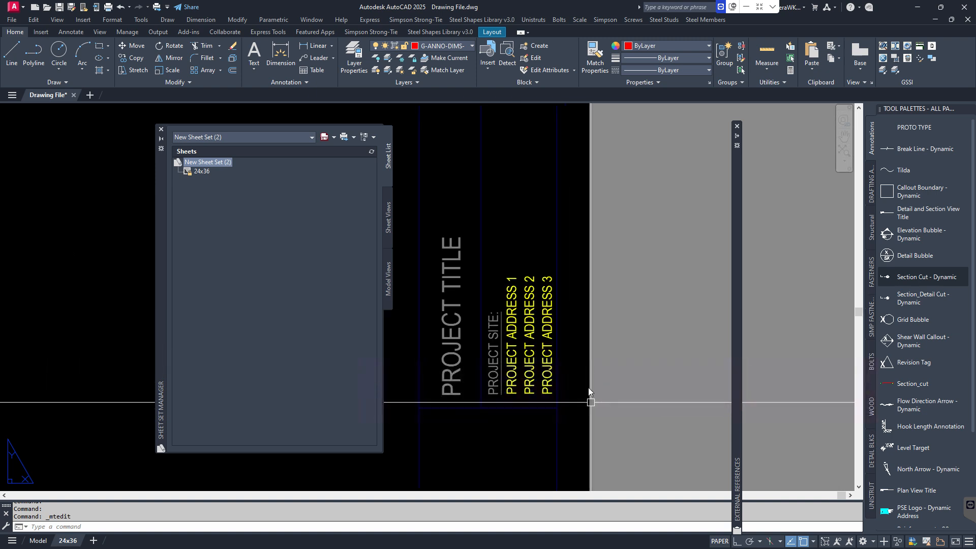
{"action": "middle_click_drag", "start_coordinate": [538, 385], "coordinate": [557, 371]}
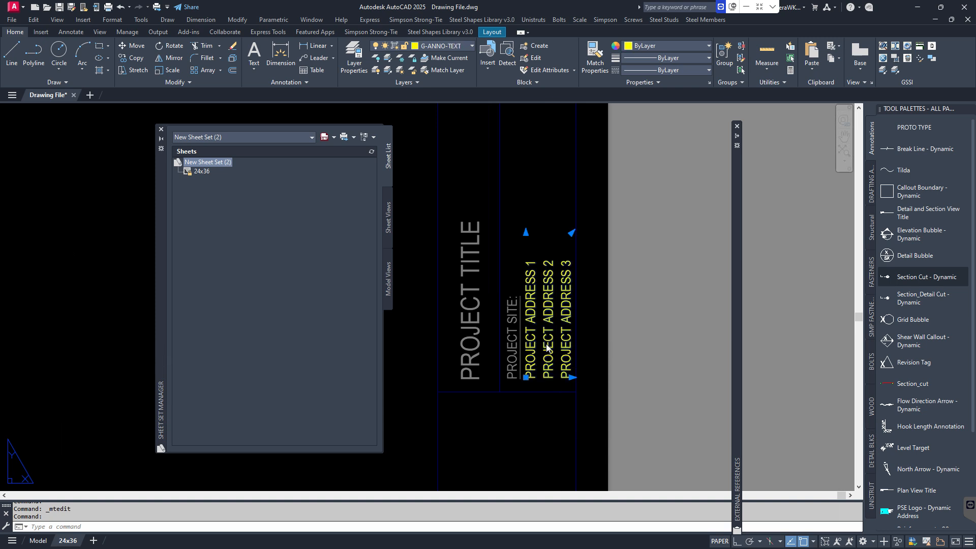
{"action": "double_click", "coordinate": [551, 362]}
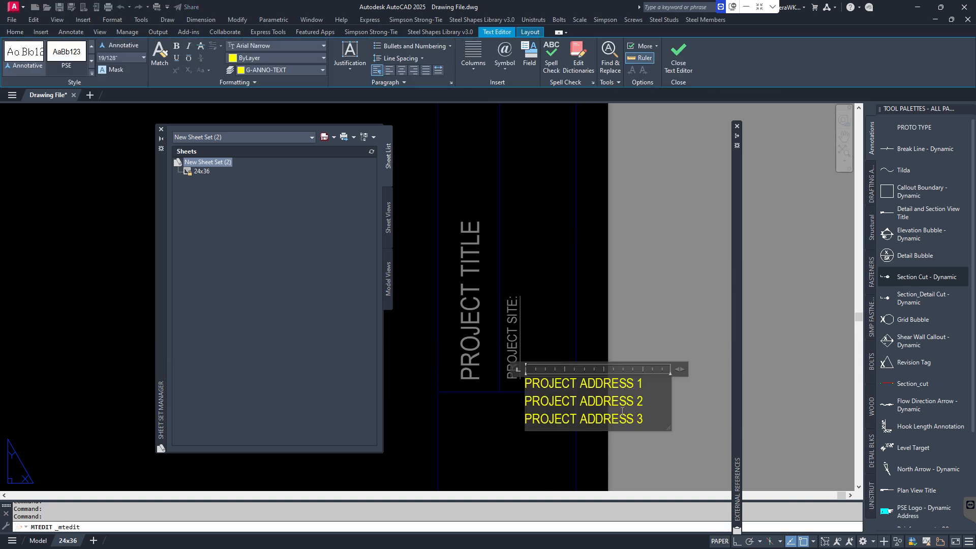
{"action": "left_click_drag", "start_coordinate": [649, 425], "coordinate": [524, 381]}
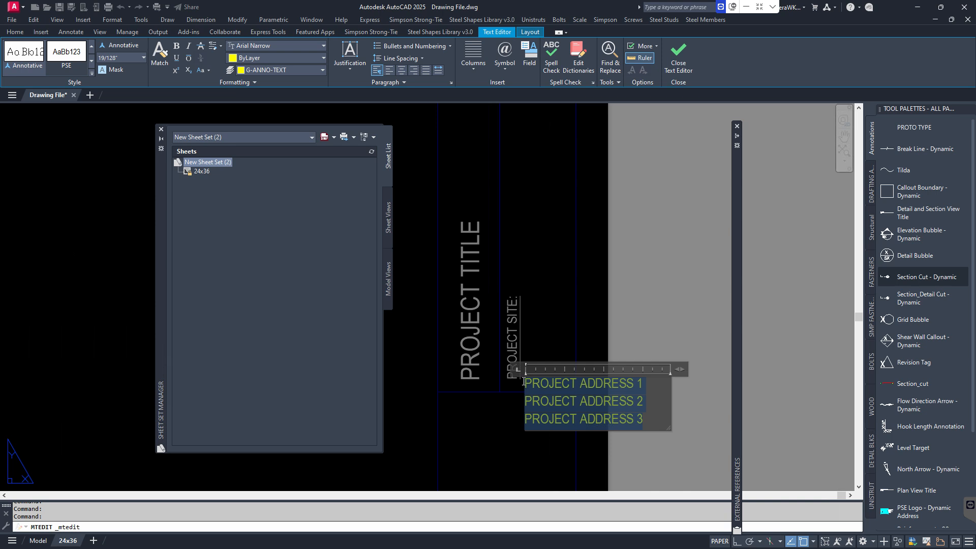
{"action": "right_click", "coordinate": [552, 386]}
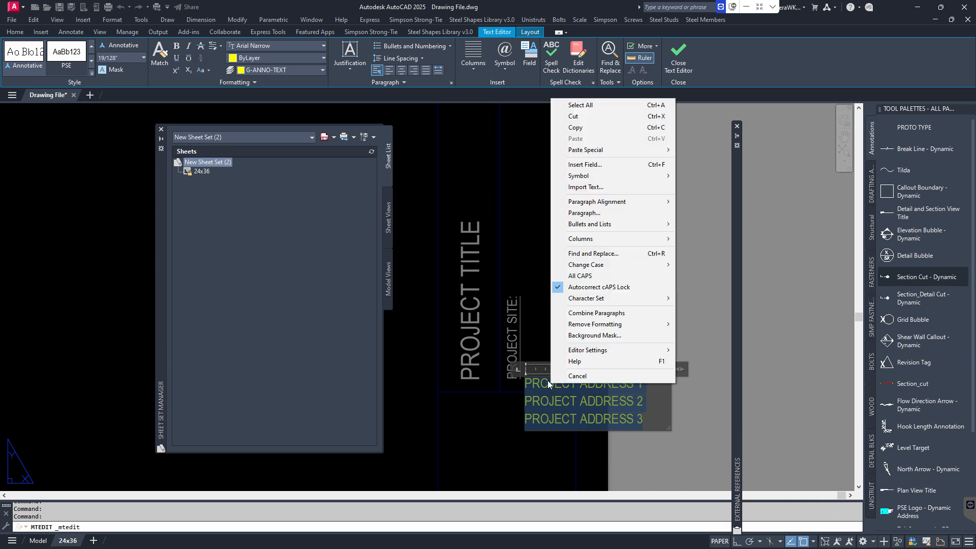
{"action": "left_click", "coordinate": [587, 166]}
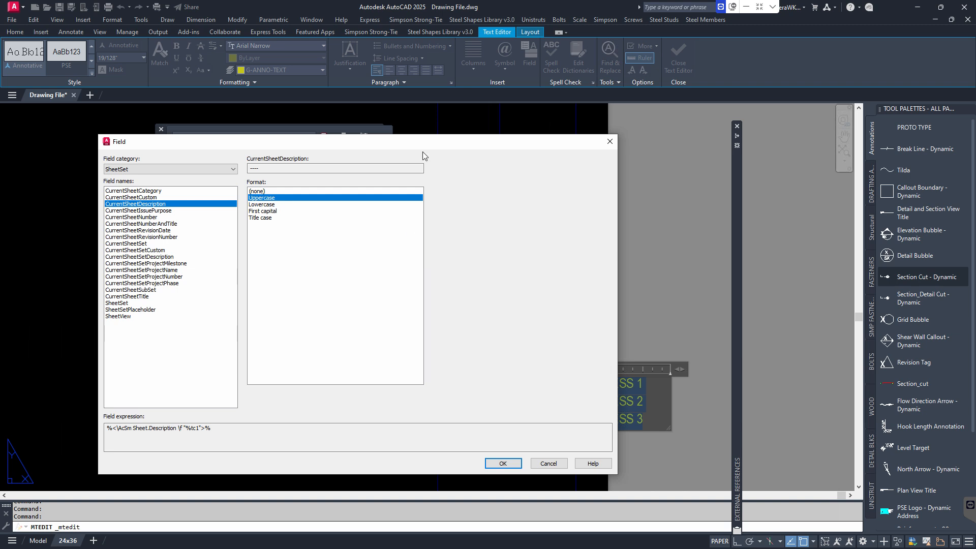
{"action": "mouse_move", "coordinate": [430, 147]}
{"action": "left_mouse_down"}
{"action": "mouse_move", "coordinate": [461, 151]}
{"action": "mouse_move", "coordinate": [321, 213]}
{"action": "mouse_move", "coordinate": [259, 159]}
{"action": "left_mouse_up"}
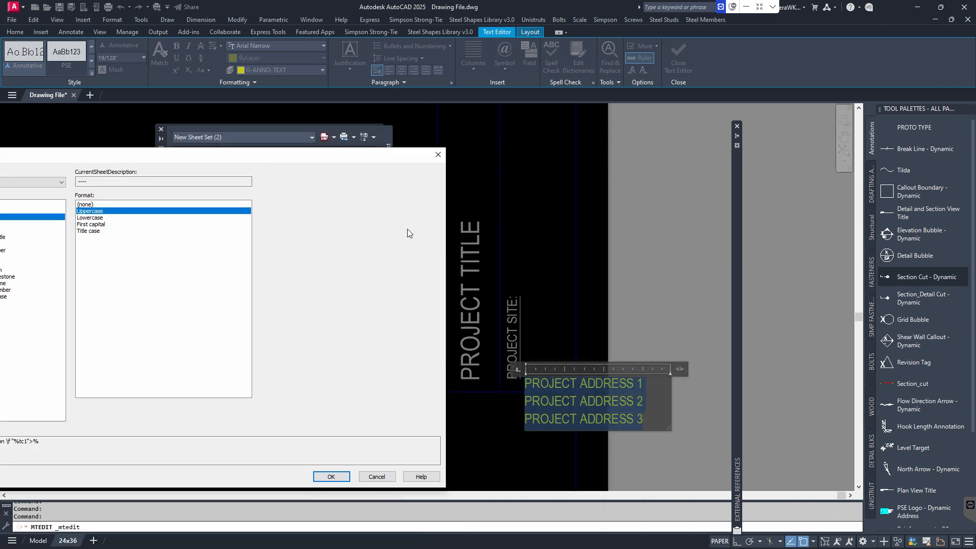
{"action": "left_click_drag", "start_coordinate": [287, 160], "coordinate": [542, 168]}
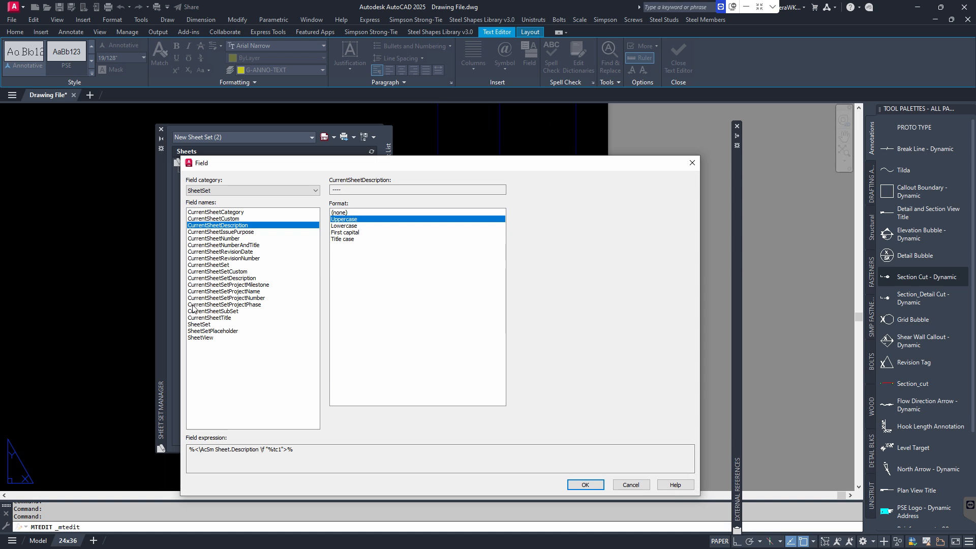
{"action": "left_click", "coordinate": [251, 292]}
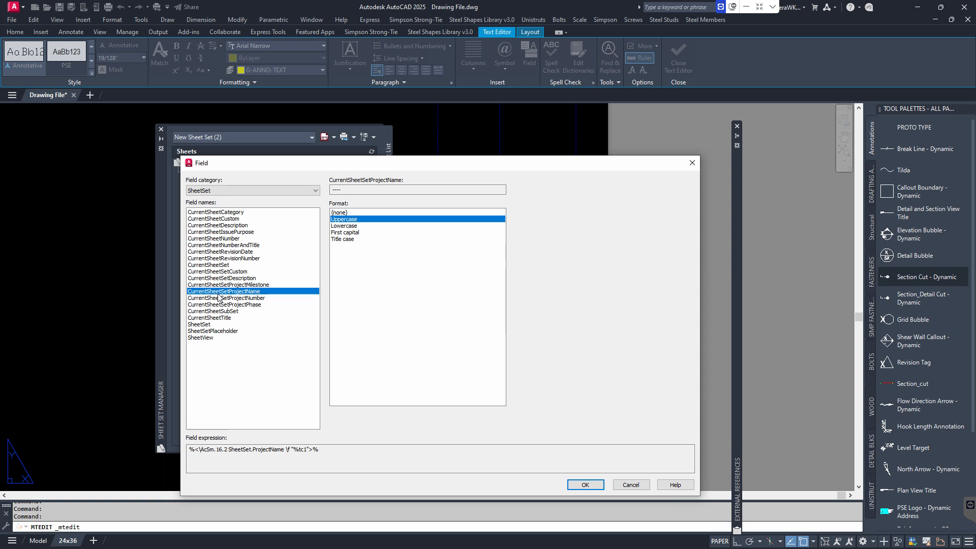
{"action": "left_click", "coordinate": [585, 485]}
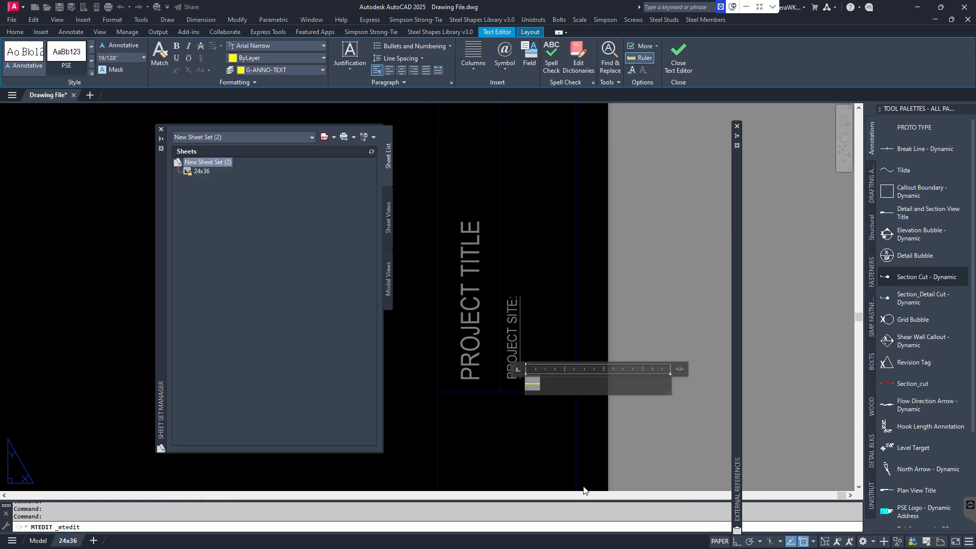
{"action": "left_click", "coordinate": [617, 272]}
{"action": "scroll", "coordinate": [618, 266], "scroll_direction": "down", "scroll_amount": 5}
{"action": "middle_click_drag", "start_coordinate": [618, 266], "coordinate": [545, 300]}
{"action": "scroll", "coordinate": [505, 181], "scroll_direction": "up", "scroll_amount": 5}
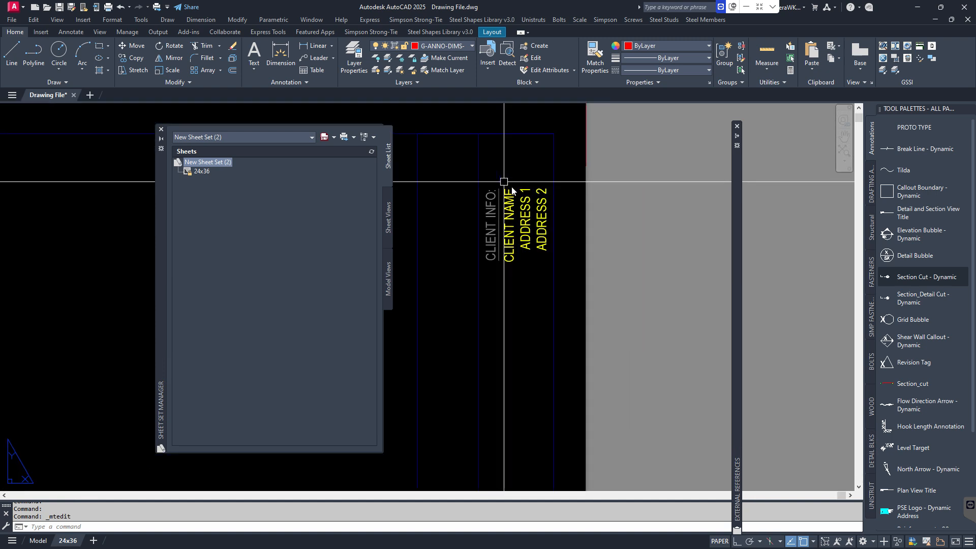
{"action": "middle_click_drag", "start_coordinate": [595, 215], "coordinate": [661, 215]}
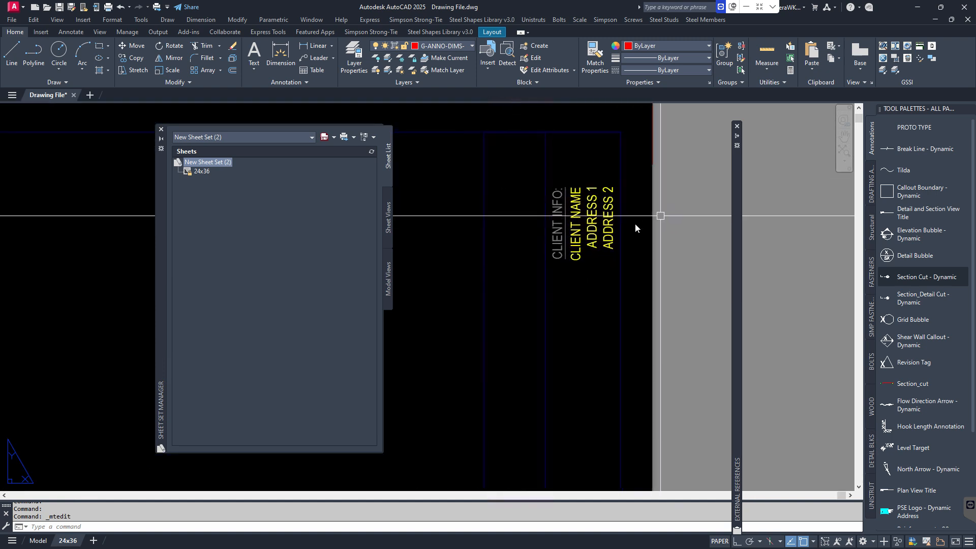
{"action": "double_click", "coordinate": [607, 232]}
{"action": "left_click", "coordinate": [608, 231]}
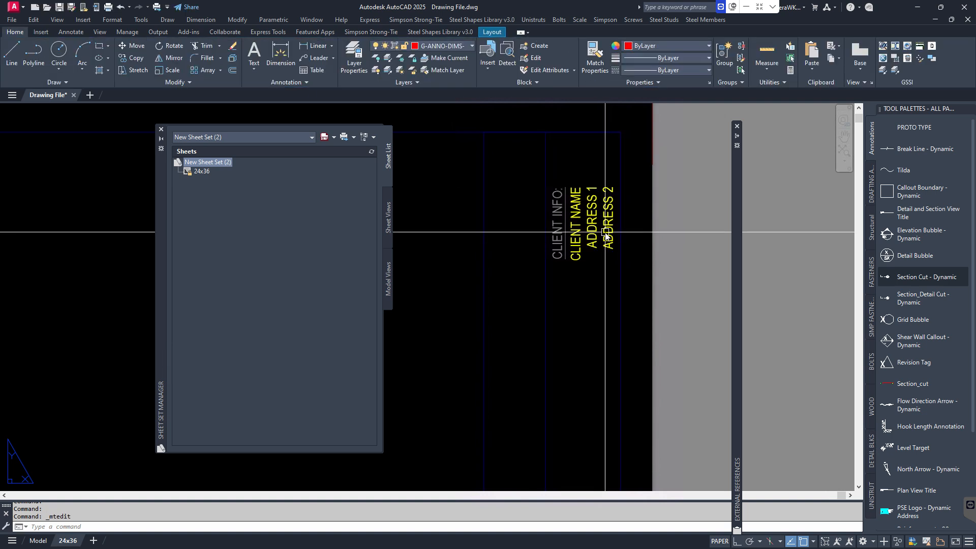
{"action": "double_click", "coordinate": [605, 233]}
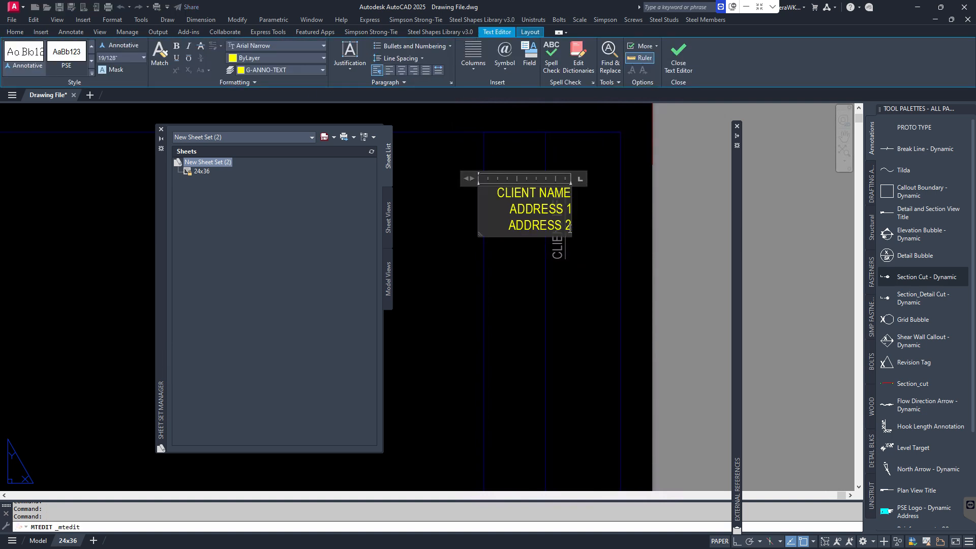
{"action": "key", "text": "ctrl+a"}
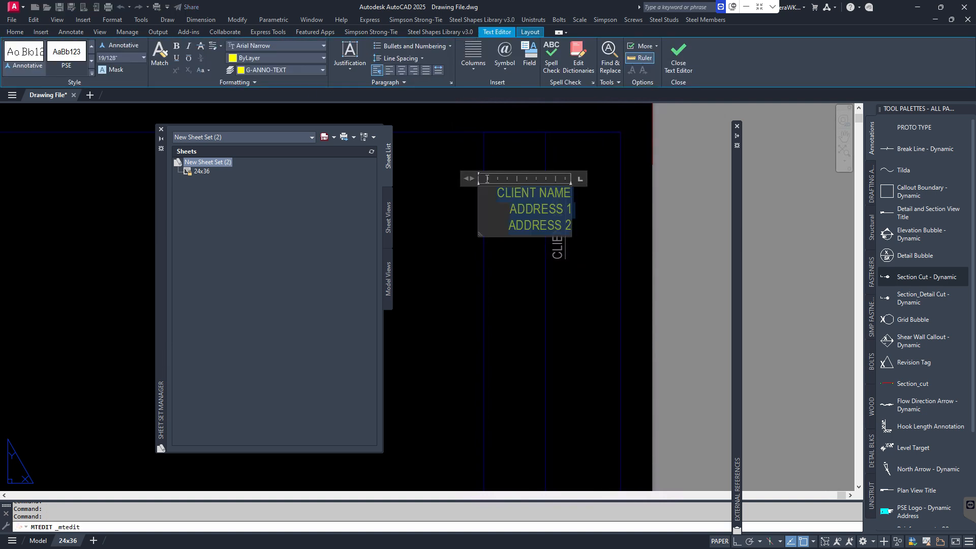
{"action": "right_click", "coordinate": [528, 206]}
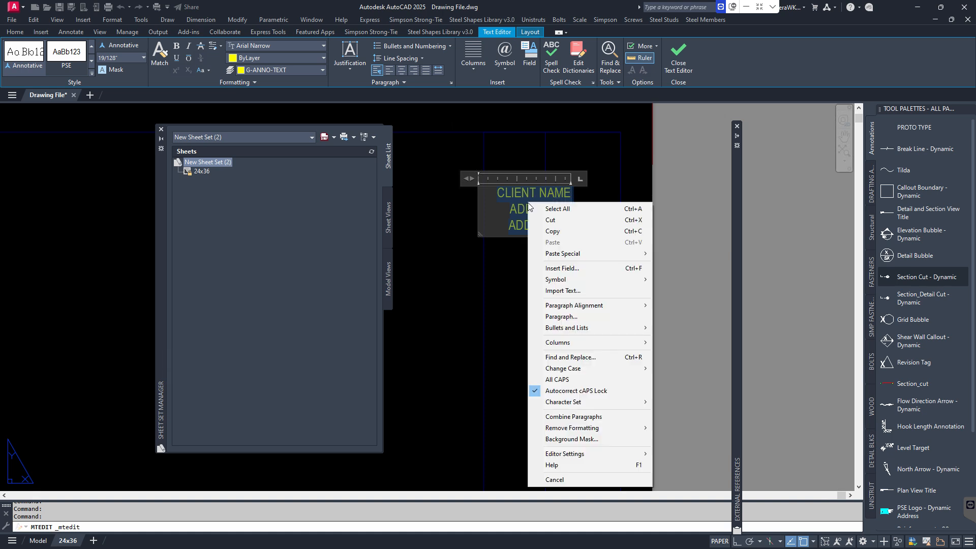
{"action": "left_click", "coordinate": [554, 269]}
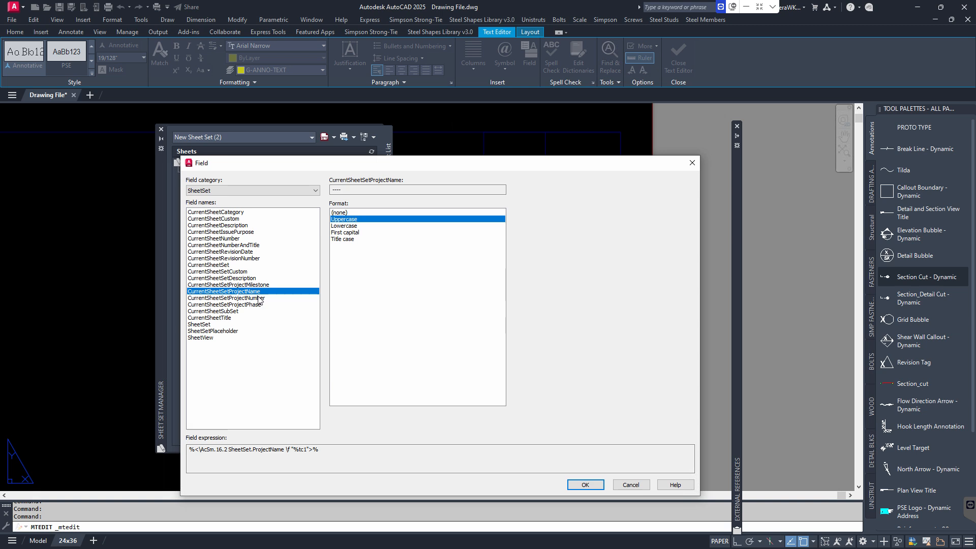
{"action": "left_click_drag", "start_coordinate": [591, 164], "coordinate": [587, 205]}
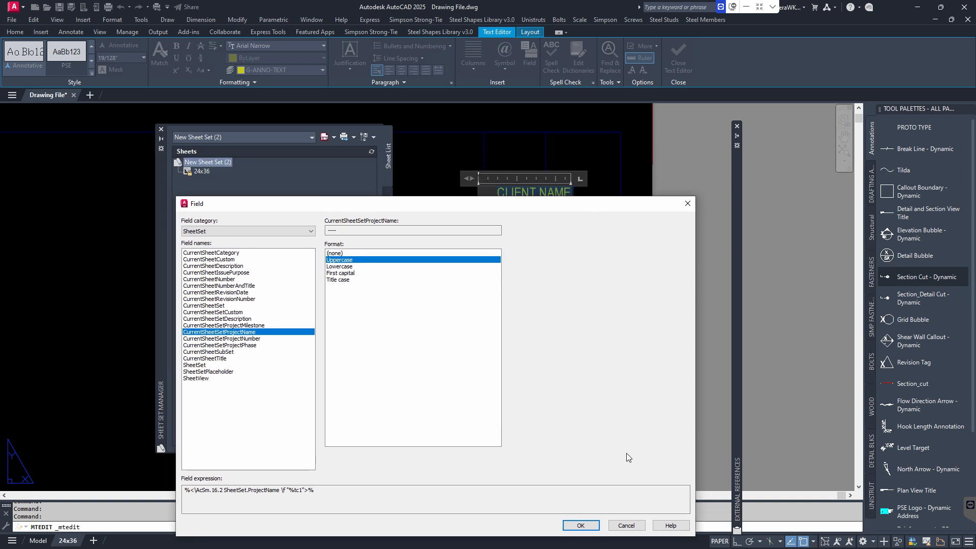
{"action": "left_click", "coordinate": [627, 525]}
{"action": "left_click", "coordinate": [612, 371]}
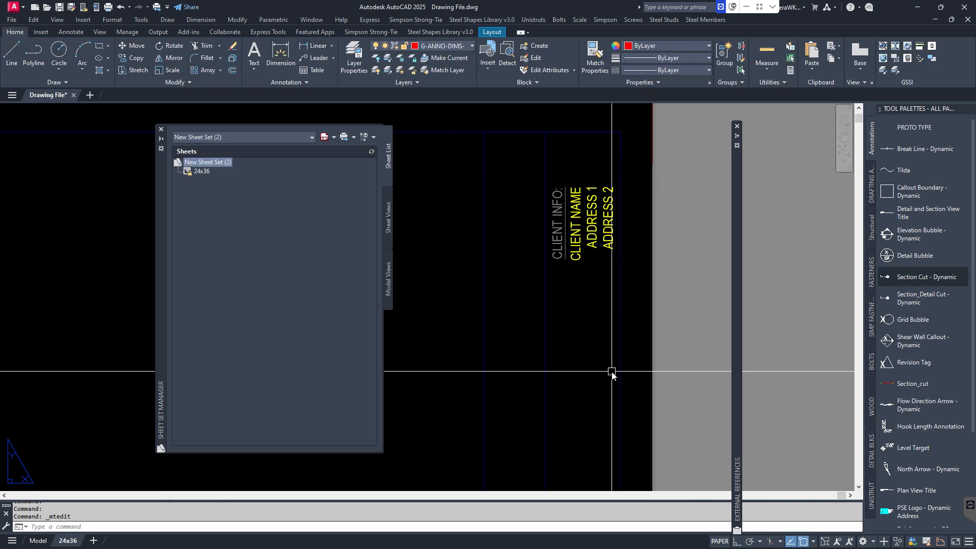
Begin adding a custom property to New Sheet Set (2) and clear its default value
{"action": "scroll", "coordinate": [598, 288], "scroll_direction": "down", "scroll_amount": 2}
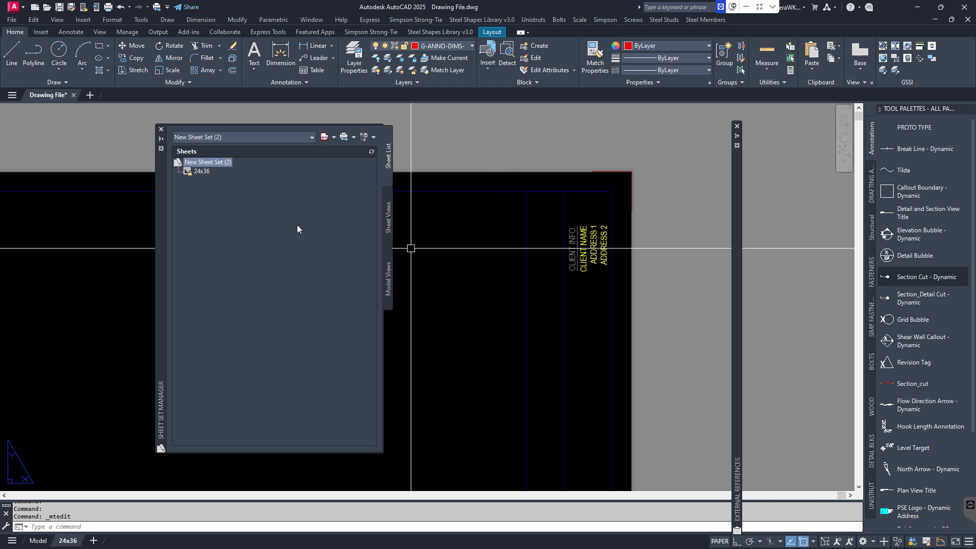
{"action": "right_click", "coordinate": [205, 163]}
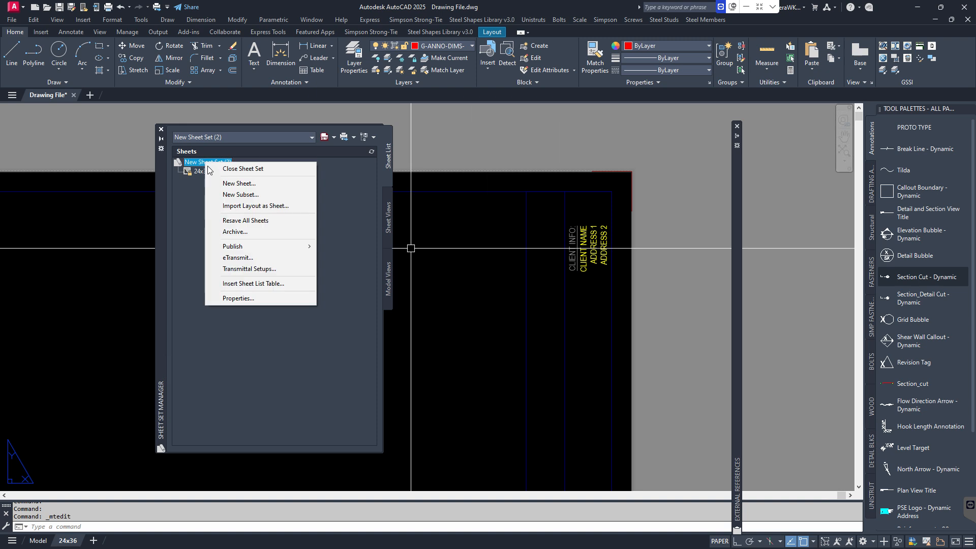
{"action": "left_click", "coordinate": [247, 298]}
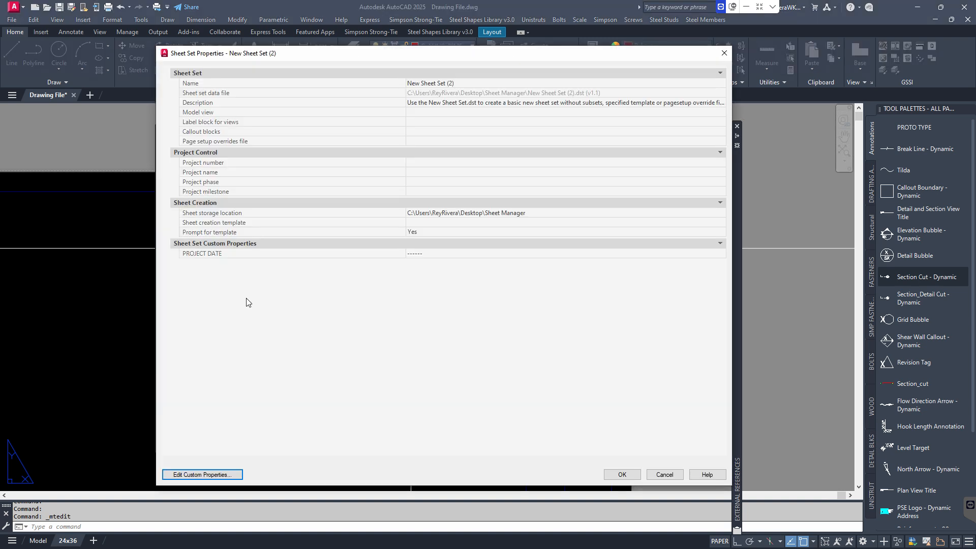
{"action": "left_click", "coordinate": [201, 474]}
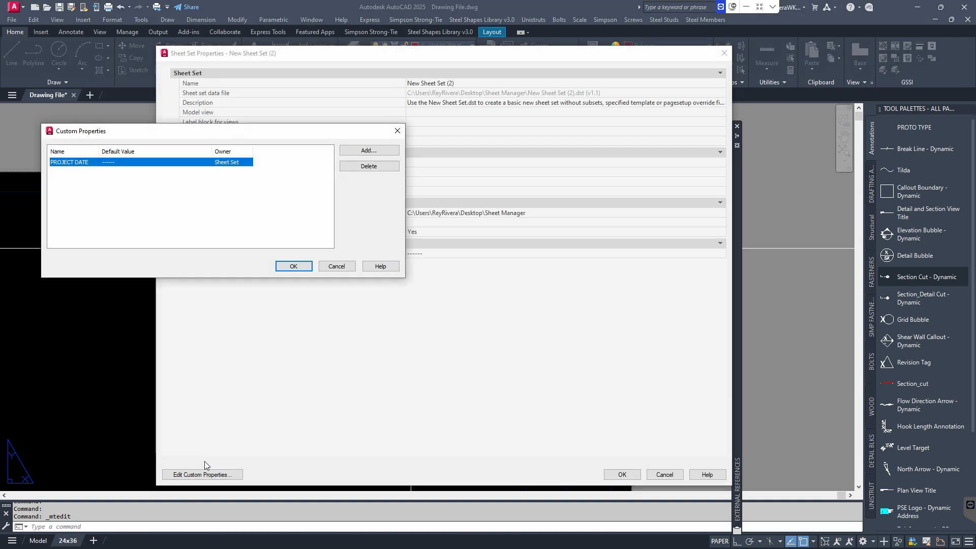
{"action": "left_click", "coordinate": [367, 151]}
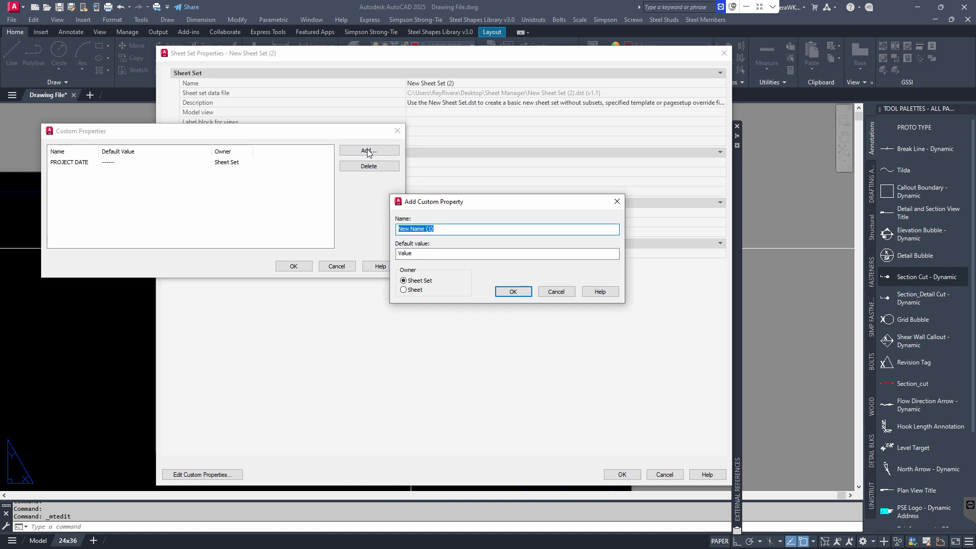
{"action": "left_click", "coordinate": [460, 229]}
{"action": "left_click_drag", "start_coordinate": [443, 228], "coordinate": [357, 225]}
{"action": "type", "text": "cLI"}
{"action": "key", "text": "Tab"}
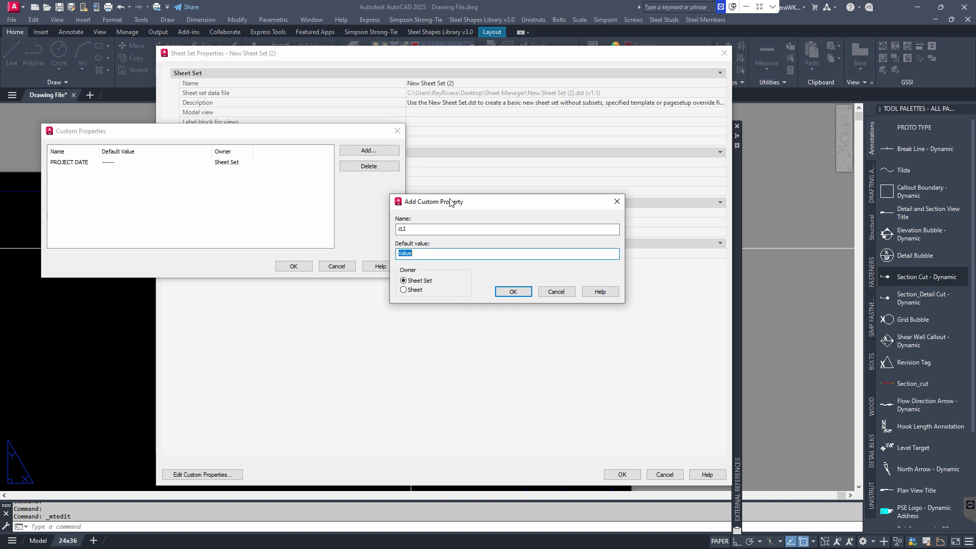
{"action": "key", "text": "BackSpace"}
Name the custom property Client Information with Sheet Set as owner, and save the sheet set properties
{"action": "left_click", "coordinate": [478, 229]}
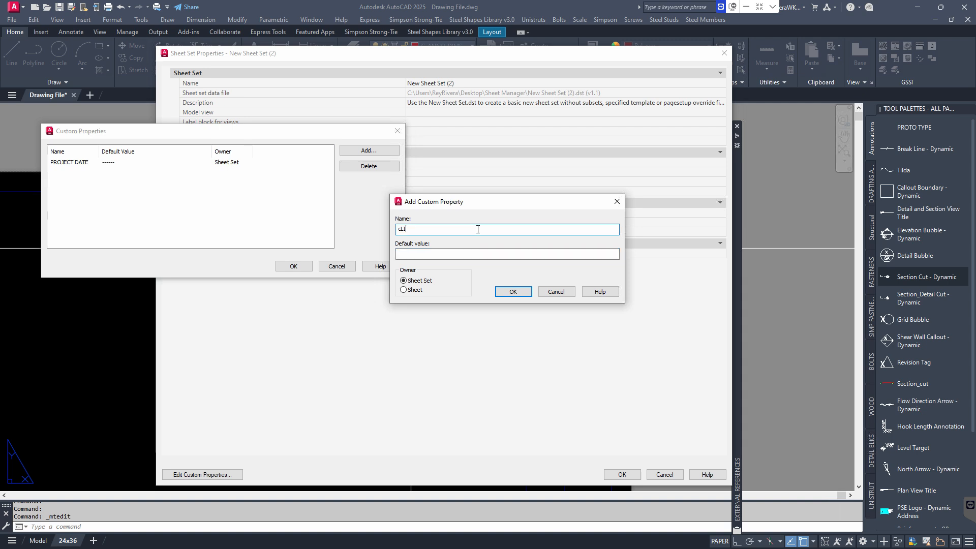
{"action": "key", "text": "BackSpace"}
{"action": "key", "text": "BackSpace"}
{"action": "key", "text": "BackSpace"}
{"action": "type", "text": "client Informati"}
{"action": "left_click", "coordinate": [524, 292]}
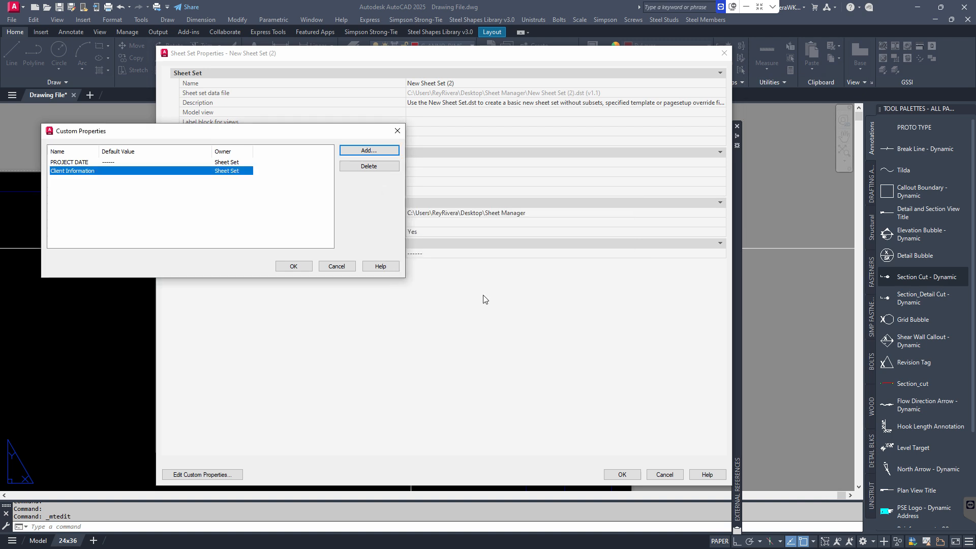
{"action": "left_click", "coordinate": [295, 266]}
{"action": "left_click", "coordinate": [627, 476]}
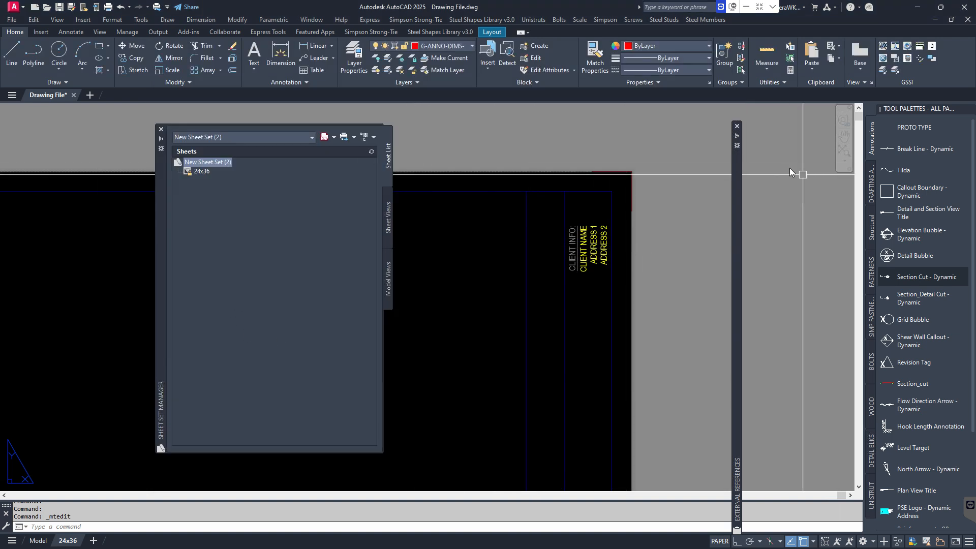
Reposition the Sheet Set Manager palette so it stays clear of the title block's CLIENT INFO area
{"action": "scroll", "coordinate": [590, 206], "scroll_direction": "down", "scroll_amount": 3}
{"action": "scroll", "coordinate": [628, 283], "scroll_direction": "up", "scroll_amount": 1}
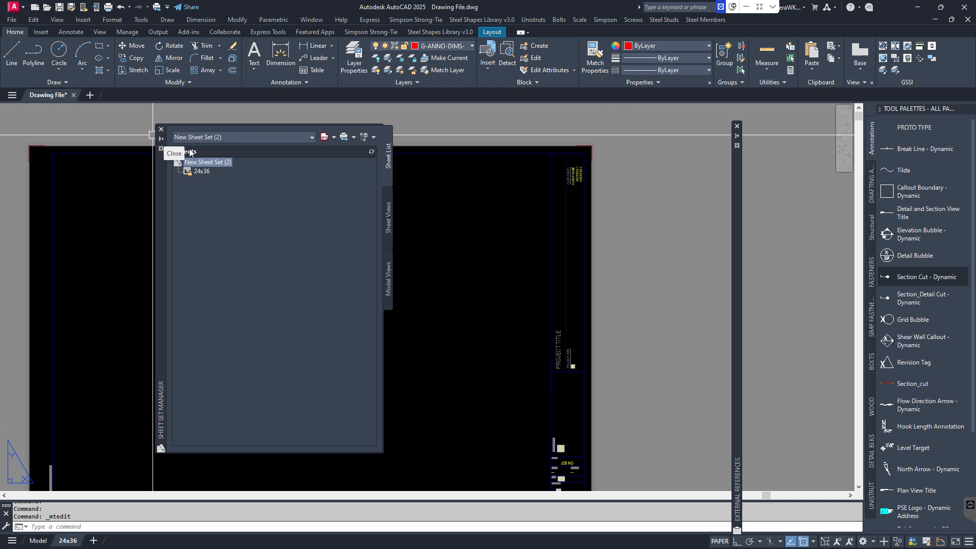
{"action": "left_click_drag", "start_coordinate": [161, 181], "coordinate": [975, 184]}
{"action": "left_click", "coordinate": [364, 285]}
{"action": "scroll", "coordinate": [425, 298], "scroll_direction": "down", "scroll_amount": 2}
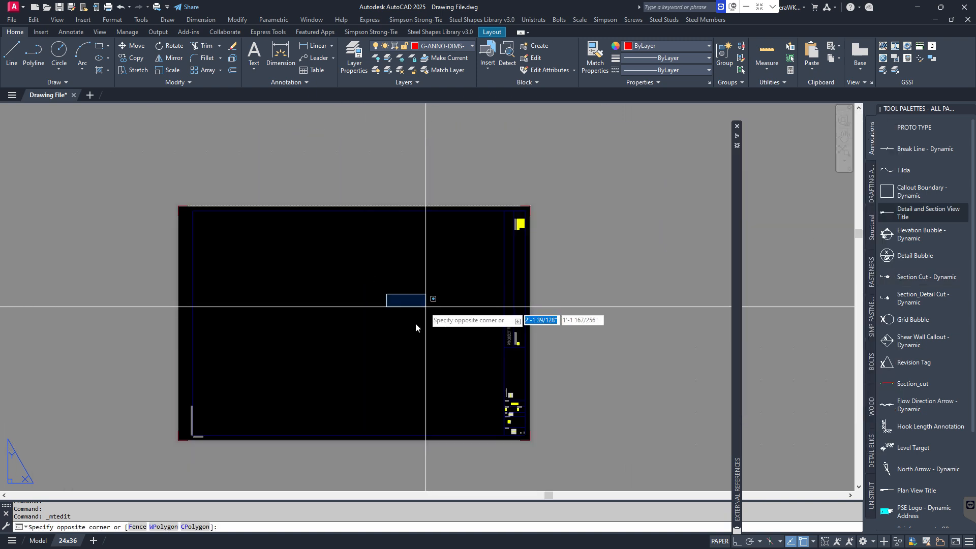
{"action": "scroll", "coordinate": [520, 233], "scroll_direction": "up", "scroll_amount": 4}
{"action": "scroll", "coordinate": [520, 233], "scroll_direction": "up", "scroll_amount": 4}
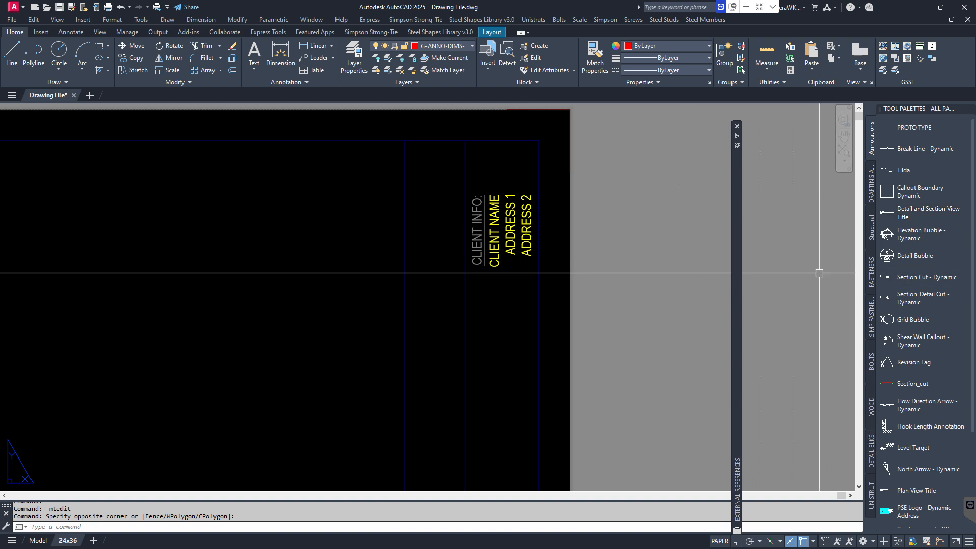
{"action": "left_click_drag", "start_coordinate": [944, 271], "coordinate": [318, 252]}
{"action": "key", "text": "Escape"}
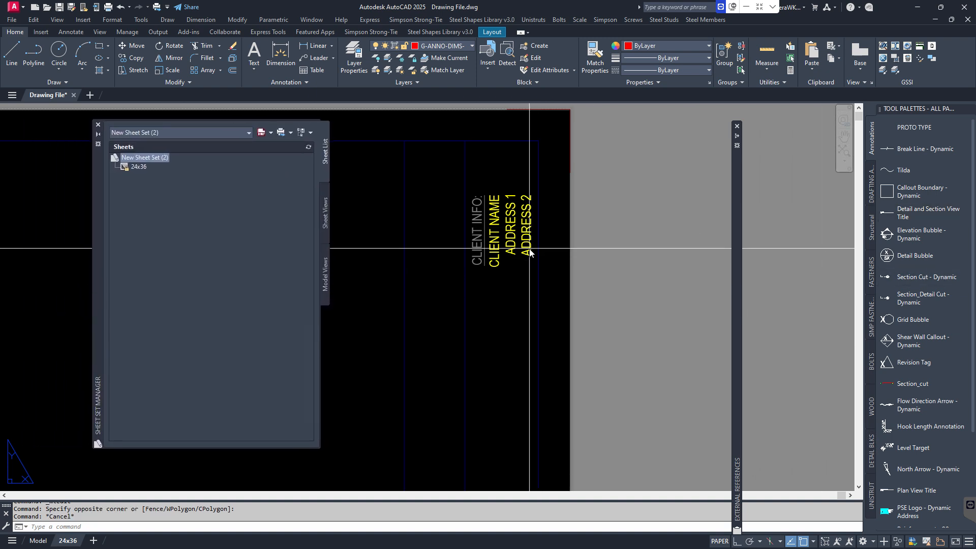
Replace the client name and address placeholder lines under CLIENT INFO with the SheetSet field CurrentSheetSetCustom, using the Client Information property in Uppercase format
{"action": "double_click", "coordinate": [529, 249]}
{"action": "left_click", "coordinate": [529, 250]}
{"action": "left_click", "coordinate": [518, 243]}
{"action": "double_click", "coordinate": [521, 246]}
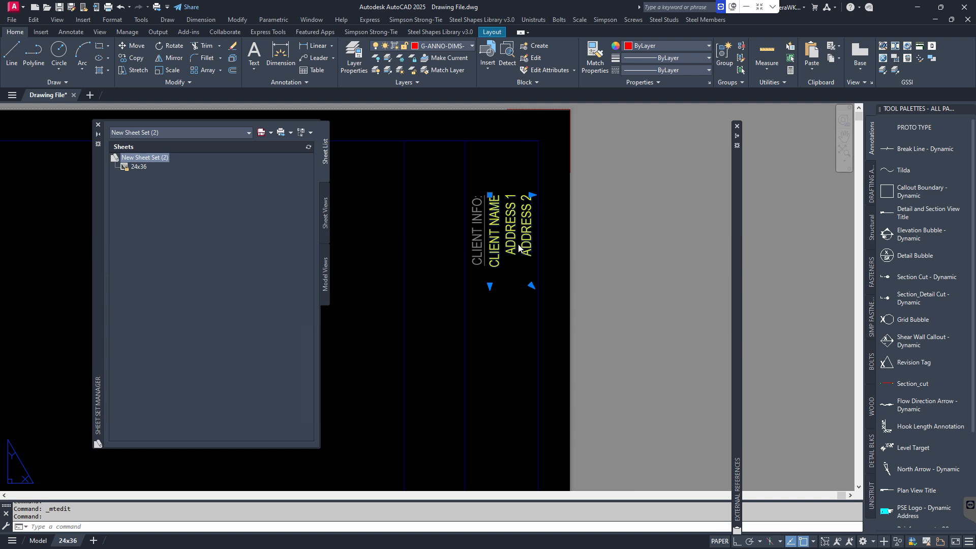
{"action": "left_click", "coordinate": [498, 247]}
{"action": "double_click", "coordinate": [512, 247]}
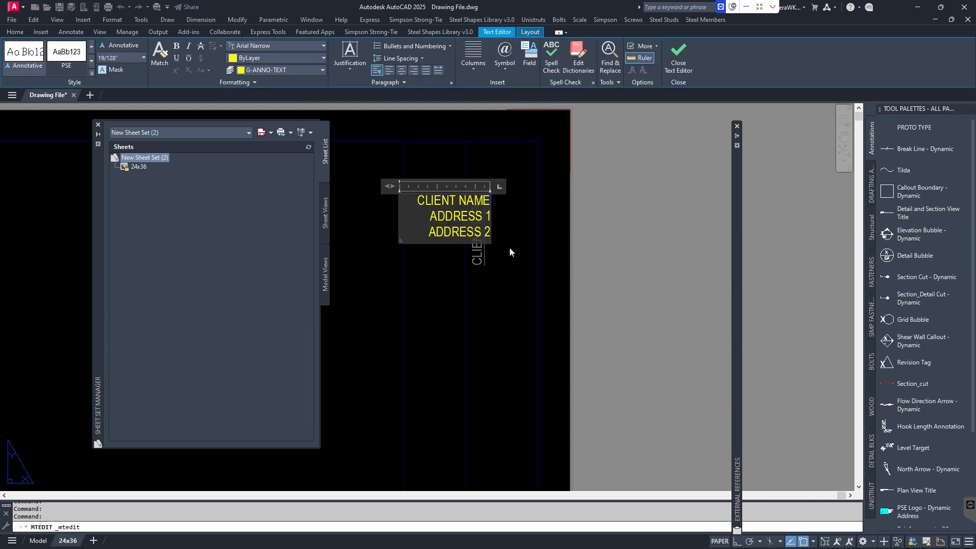
{"action": "left_click_drag", "start_coordinate": [489, 234], "coordinate": [397, 206]}
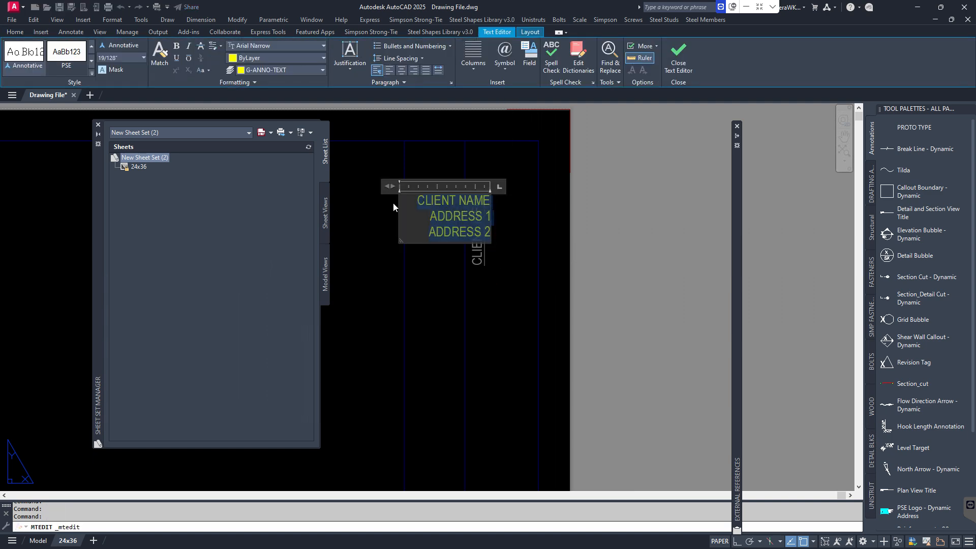
{"action": "right_click", "coordinate": [468, 205]}
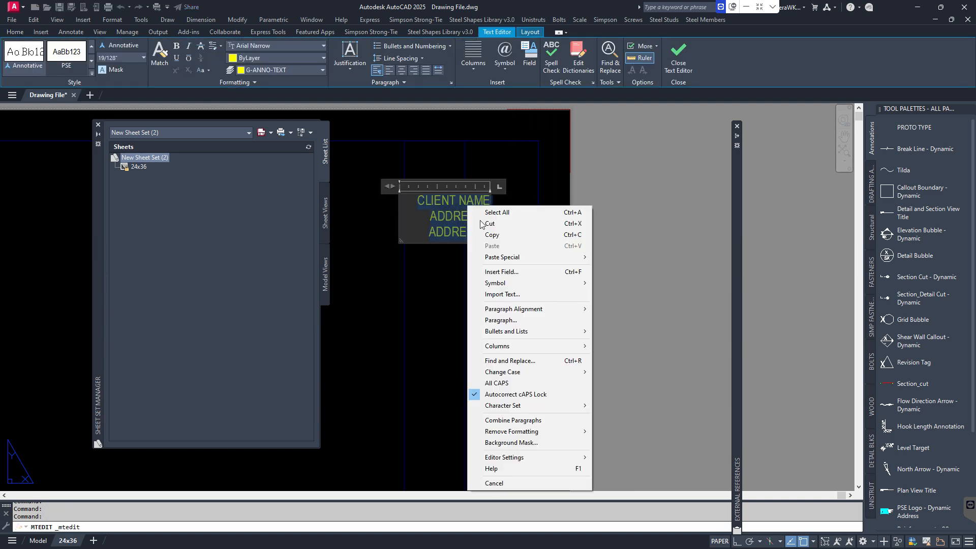
{"action": "left_click", "coordinate": [537, 277]}
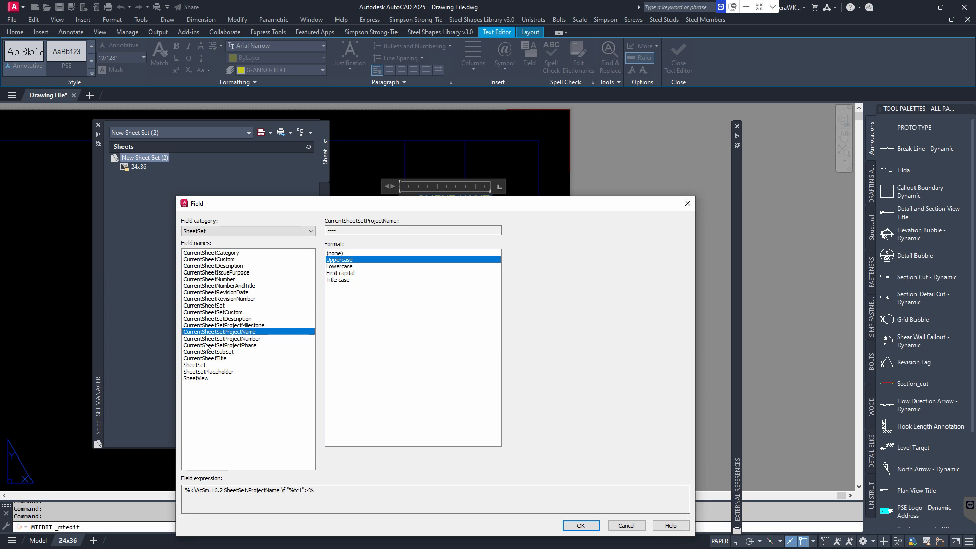
{"action": "left_click", "coordinate": [220, 312]}
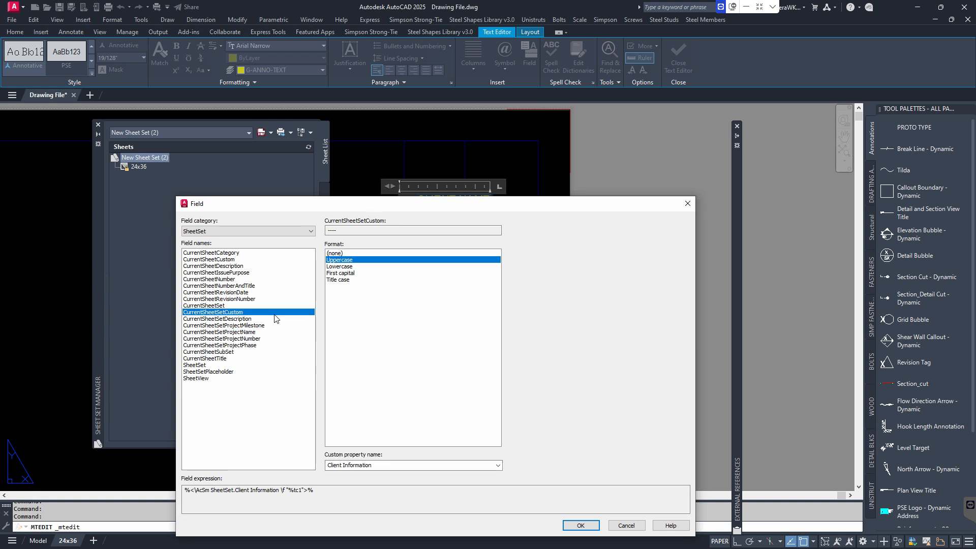
{"action": "left_click", "coordinate": [498, 466]}
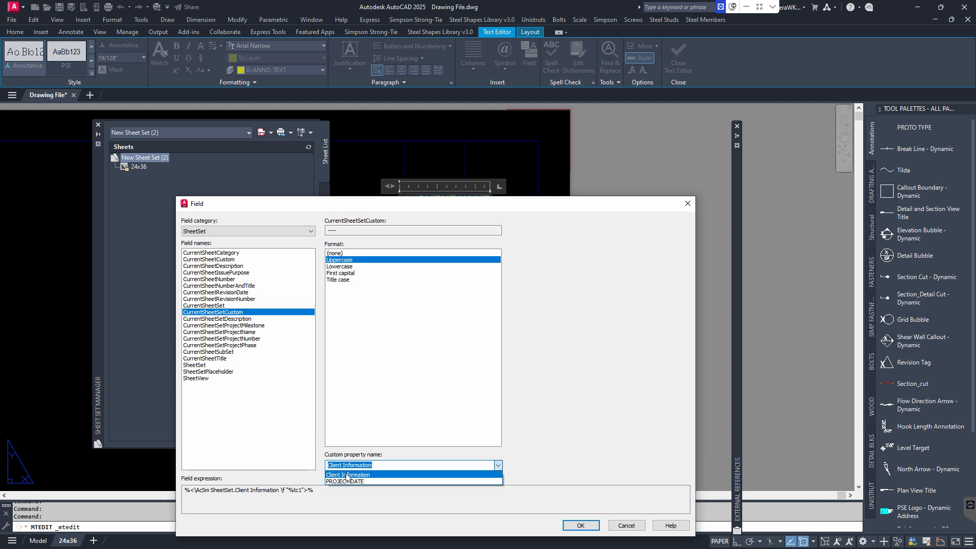
{"action": "left_click", "coordinate": [347, 476]}
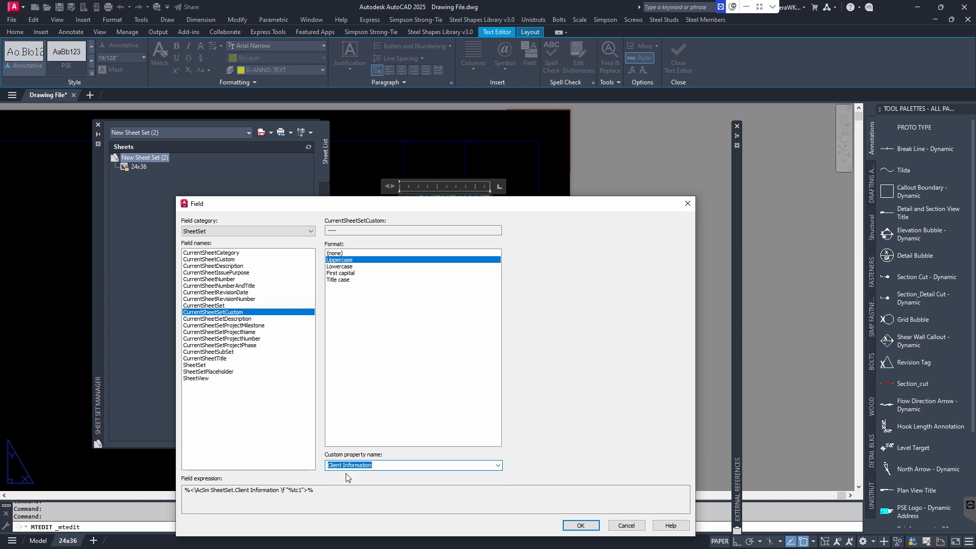
{"action": "left_click", "coordinate": [581, 526]}
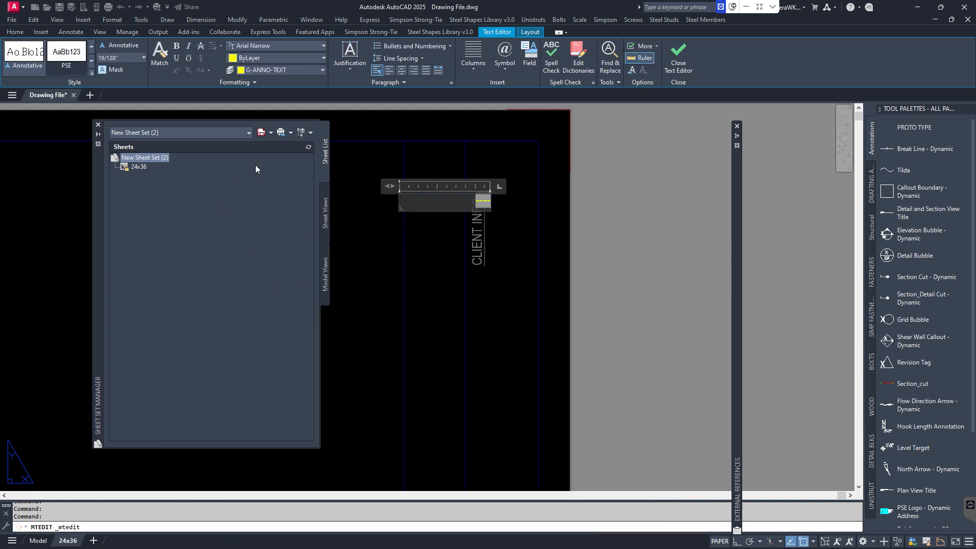
{"action": "left_click", "coordinate": [510, 311]}
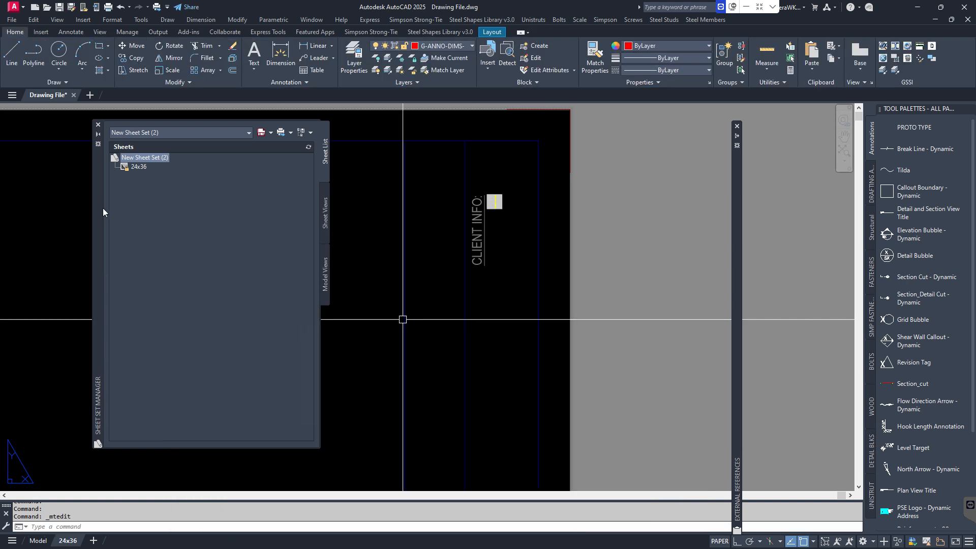
Move the Sheet Set Manager palette off the drawing area and rename the 24x36 layout as S1
{"action": "left_click_drag", "start_coordinate": [100, 213], "coordinate": [975, 213]}
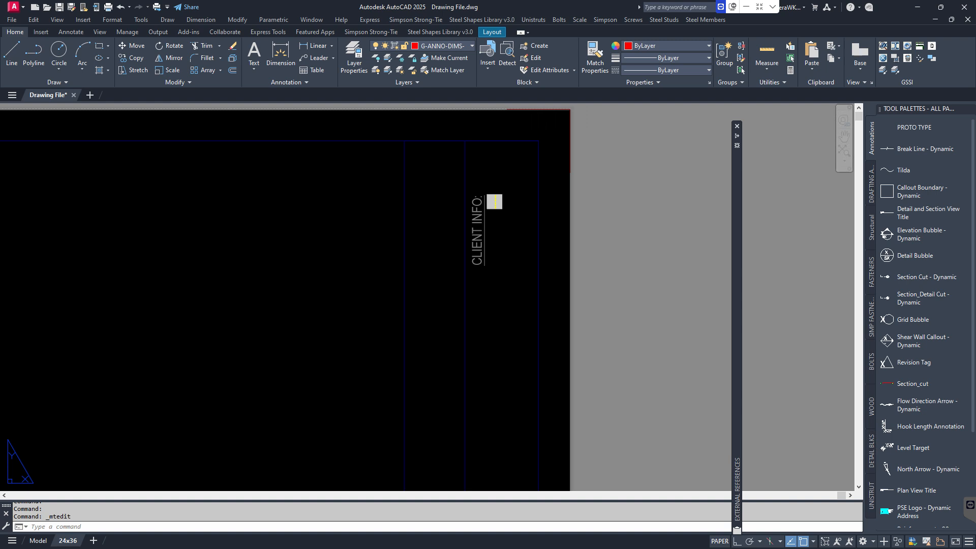
{"action": "scroll", "coordinate": [516, 246], "scroll_direction": "down", "scroll_amount": 6}
{"action": "scroll", "coordinate": [541, 325], "scroll_direction": "up", "scroll_amount": 3}
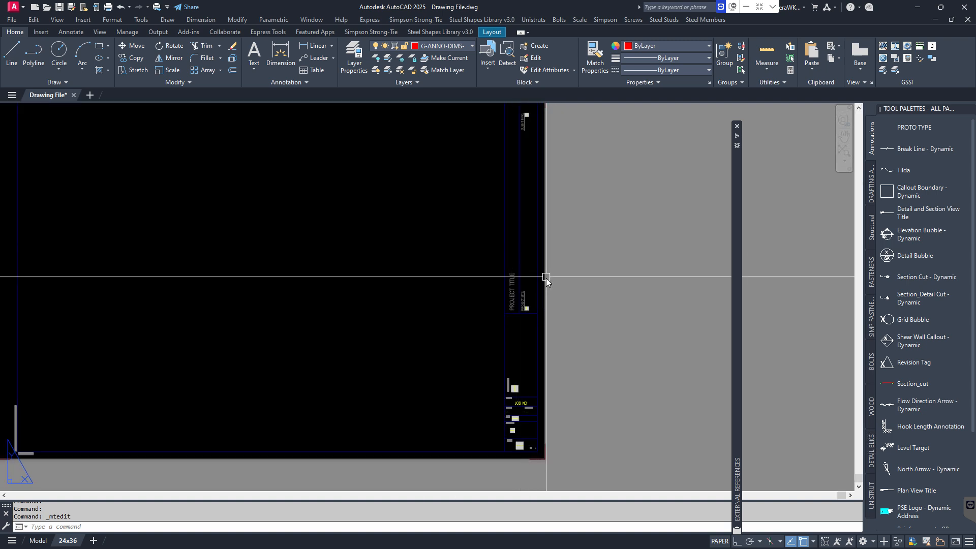
{"action": "scroll", "coordinate": [546, 277], "scroll_direction": "down", "scroll_amount": 3}
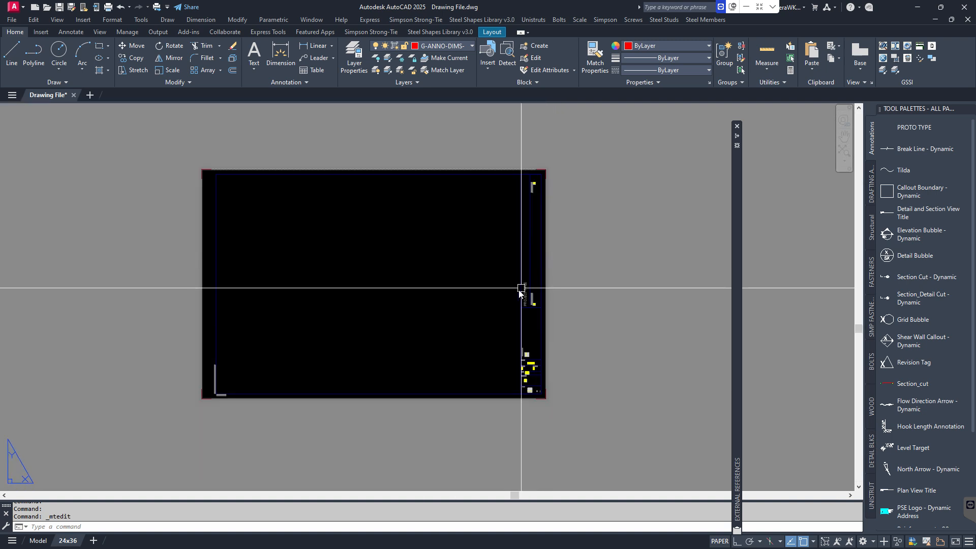
{"action": "right_click", "coordinate": [68, 541]}
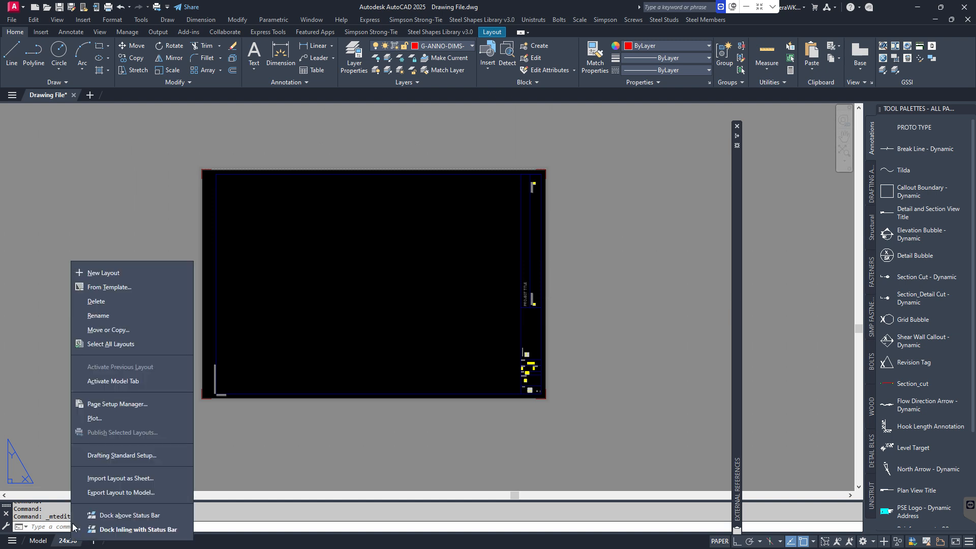
{"action": "left_click", "coordinate": [98, 316]}
{"action": "type", "text": "S"}
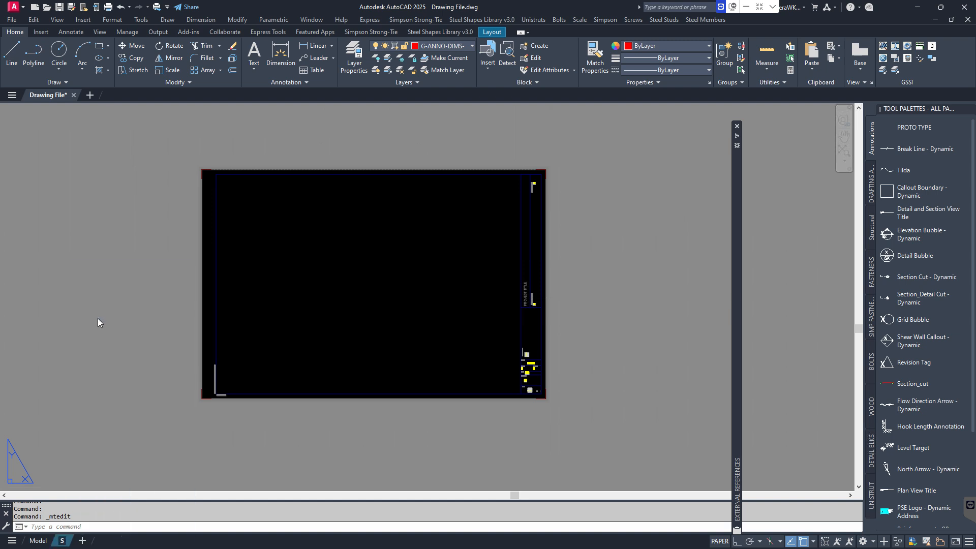
{"action": "type", "text": "1"}
{"action": "left_click", "coordinate": [97, 319]}
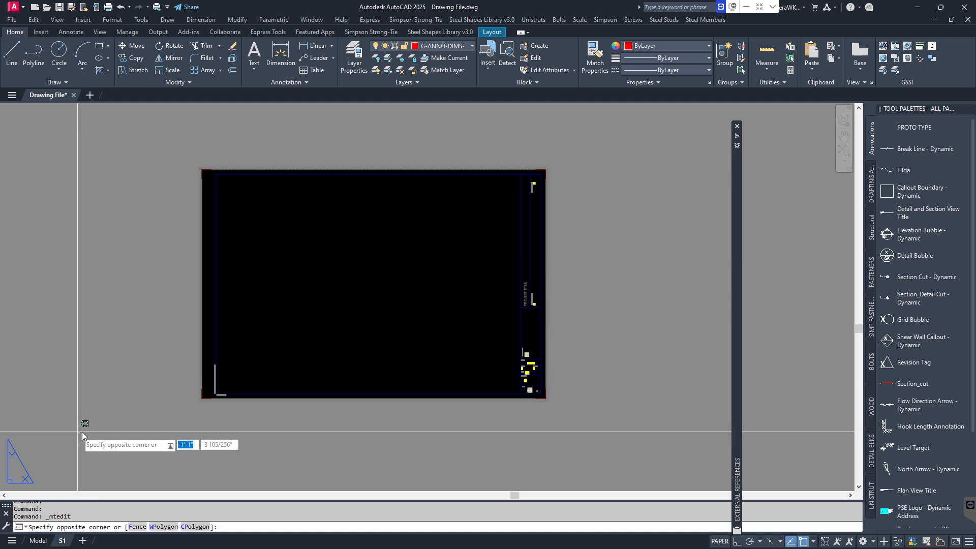
{"action": "key", "text": "Escape"}
Create a copy of layout S1 and place it at the end of the layouts
{"action": "right_click", "coordinate": [64, 542]}
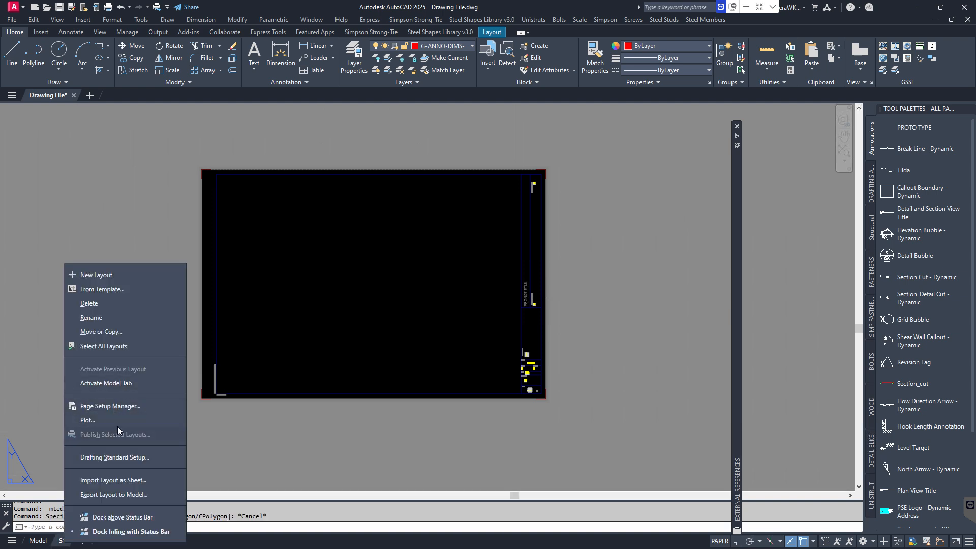
{"action": "left_click", "coordinate": [106, 332]}
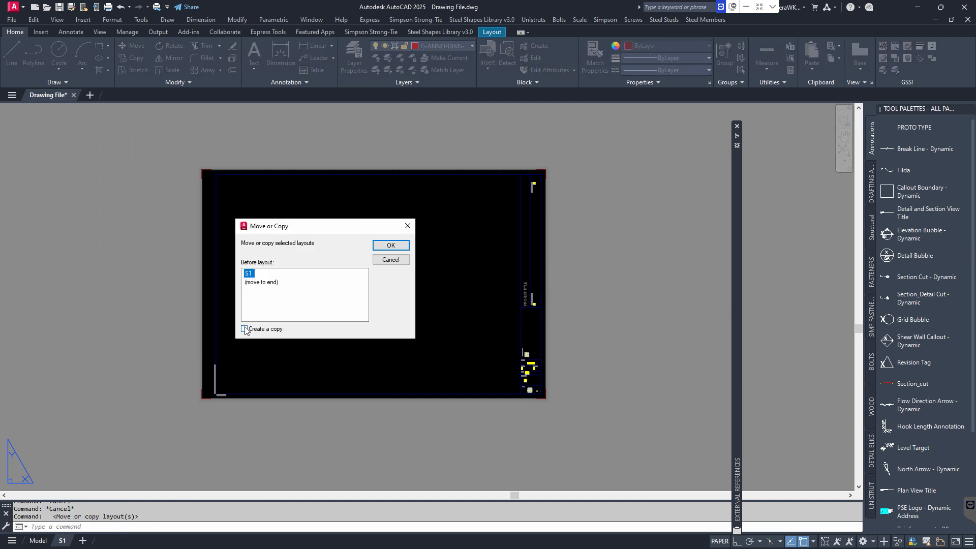
{"action": "left_click", "coordinate": [244, 329]}
{"action": "left_click", "coordinate": [261, 282]}
{"action": "left_click", "coordinate": [391, 245]}
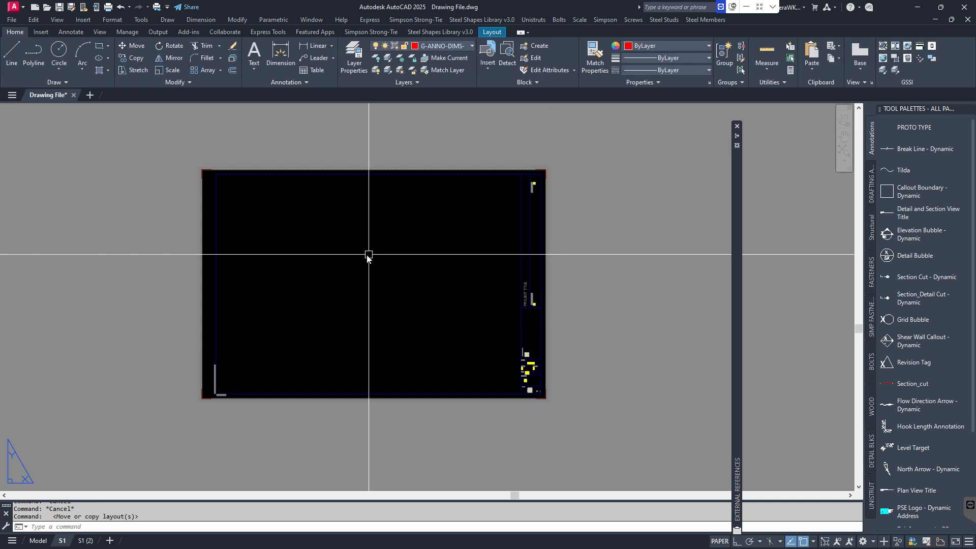
Copy the duplicated S1 (2) layout to the end to get a third layout
{"action": "right_click", "coordinate": [85, 540]}
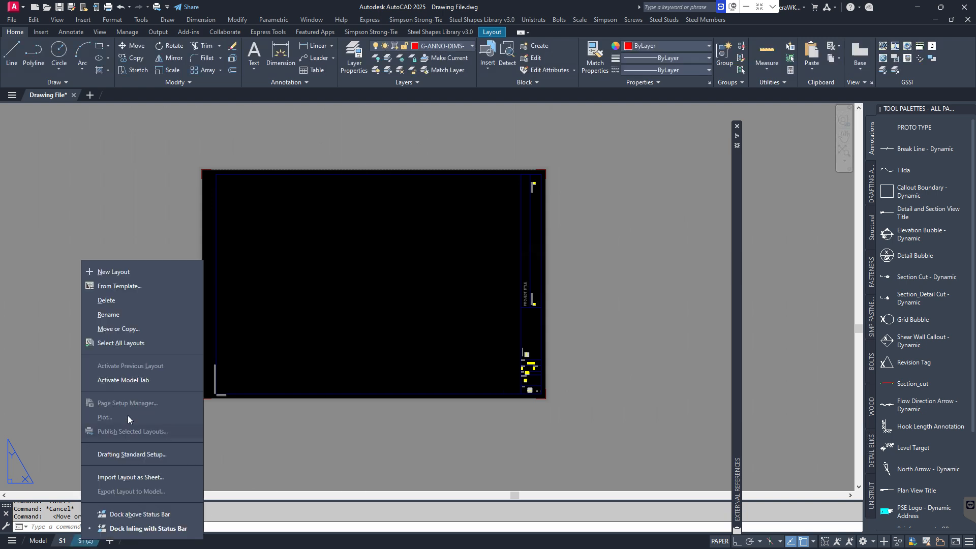
{"action": "left_click", "coordinate": [127, 330]}
{"action": "left_click", "coordinate": [262, 291]}
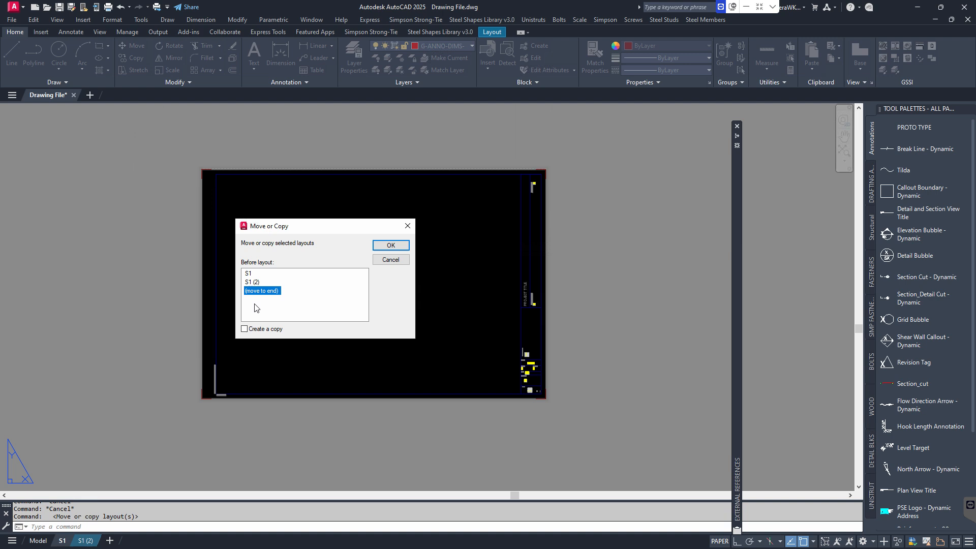
{"action": "left_click", "coordinate": [244, 329]}
{"action": "left_click", "coordinate": [391, 245]}
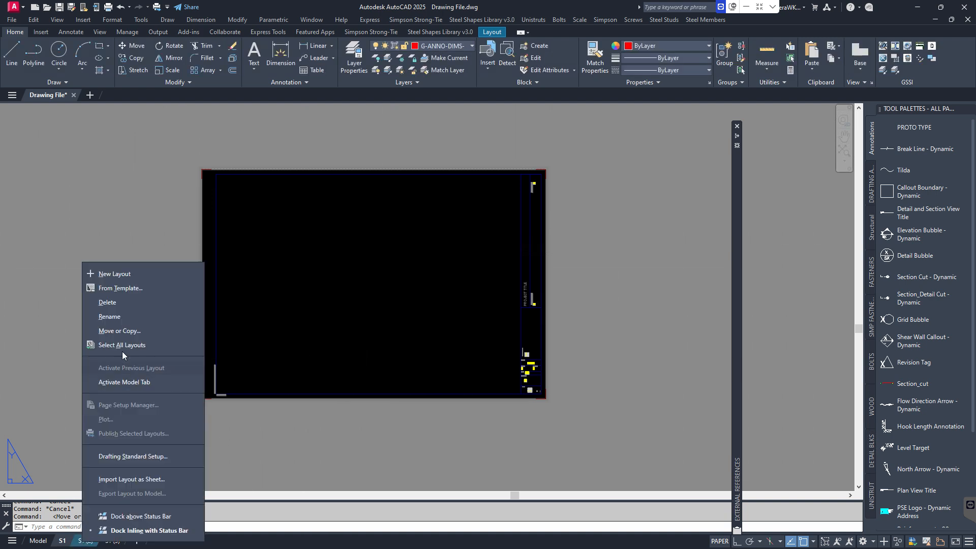
Rename the second layout, S1 (2), as S2
{"action": "left_click", "coordinate": [116, 317]}
{"action": "type", "text": "s"}
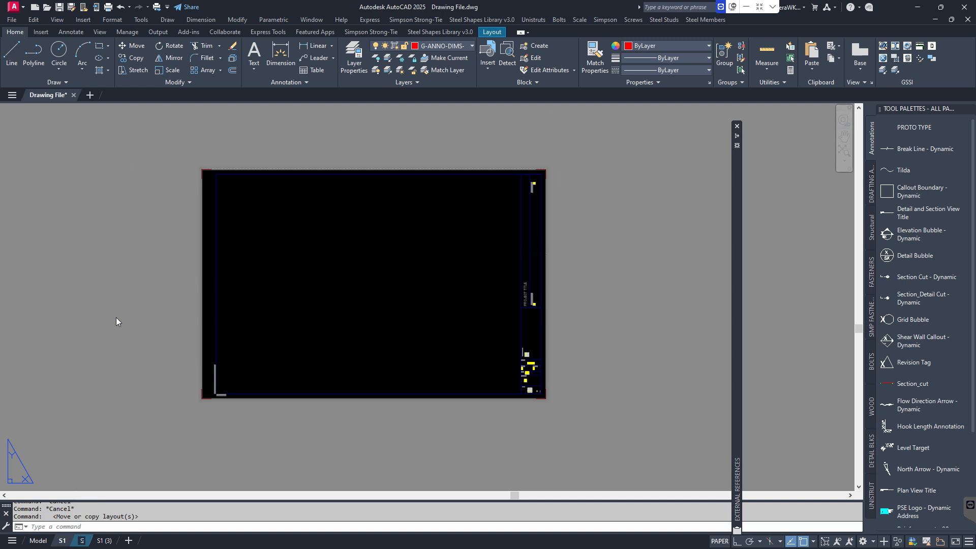
{"action": "type", "text": "2"}
{"action": "left_click", "coordinate": [116, 317]}
{"action": "key", "text": "Escape"}
Rename the last copied layout as S3
{"action": "right_click", "coordinate": [102, 542]}
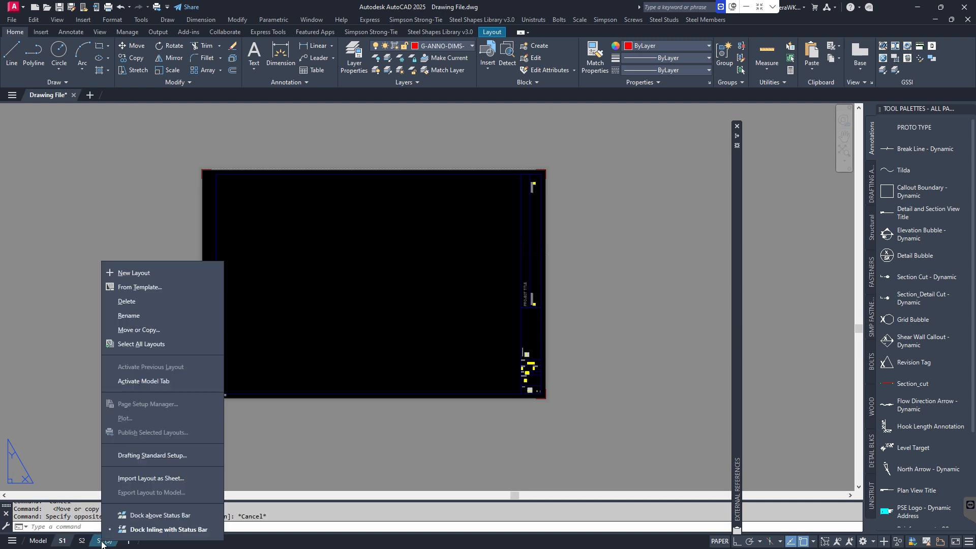
{"action": "left_click", "coordinate": [129, 315]}
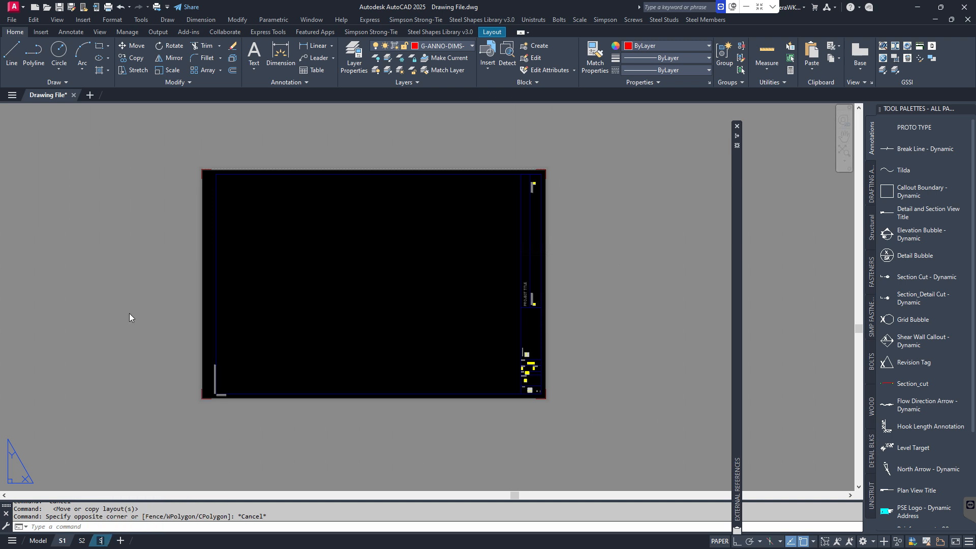
{"action": "type", "text": "S3"}
{"action": "key", "text": "Return"}
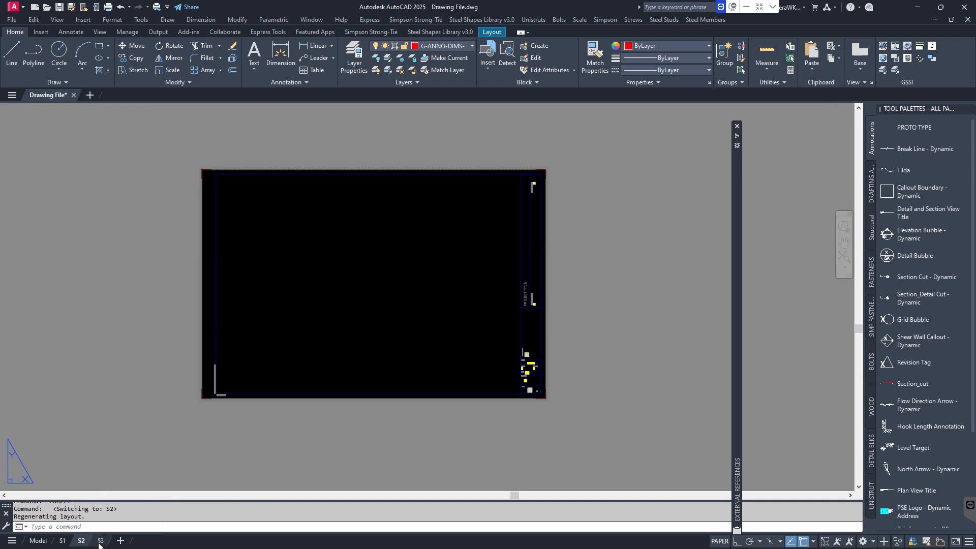
Open the Sheet Set Manager from layout S1 and try to import the layout of Drawing File.dwg as a sheet
{"action": "left_click", "coordinate": [64, 543]}
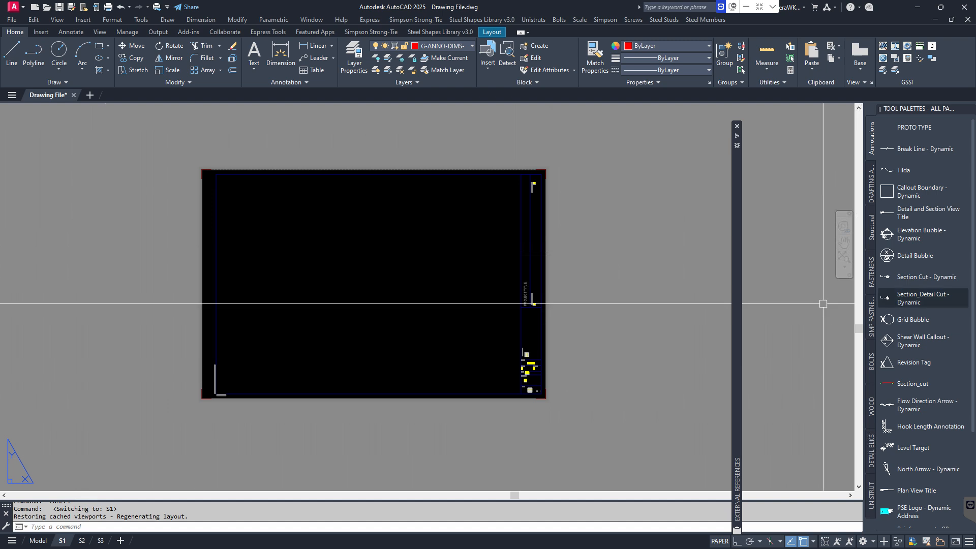
{"action": "key", "text": "ctrl+4"}
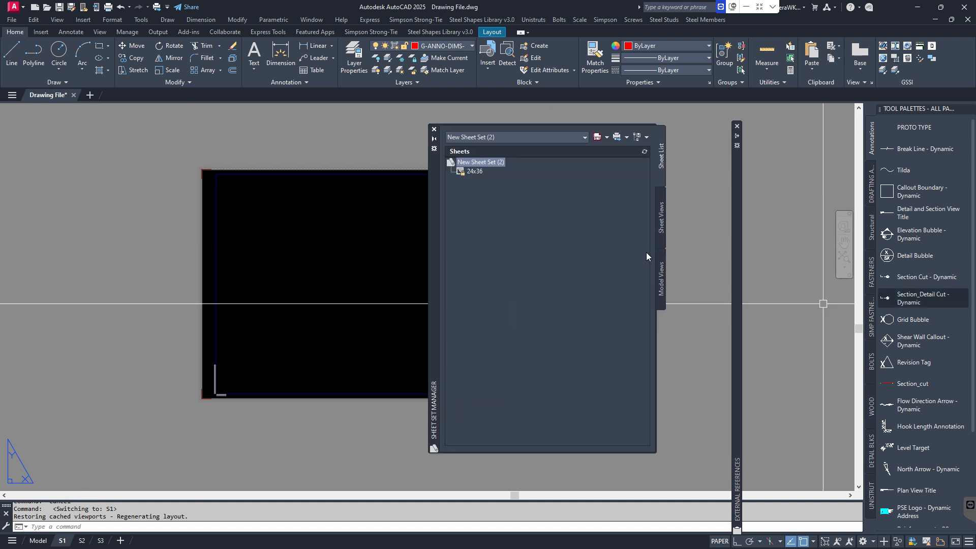
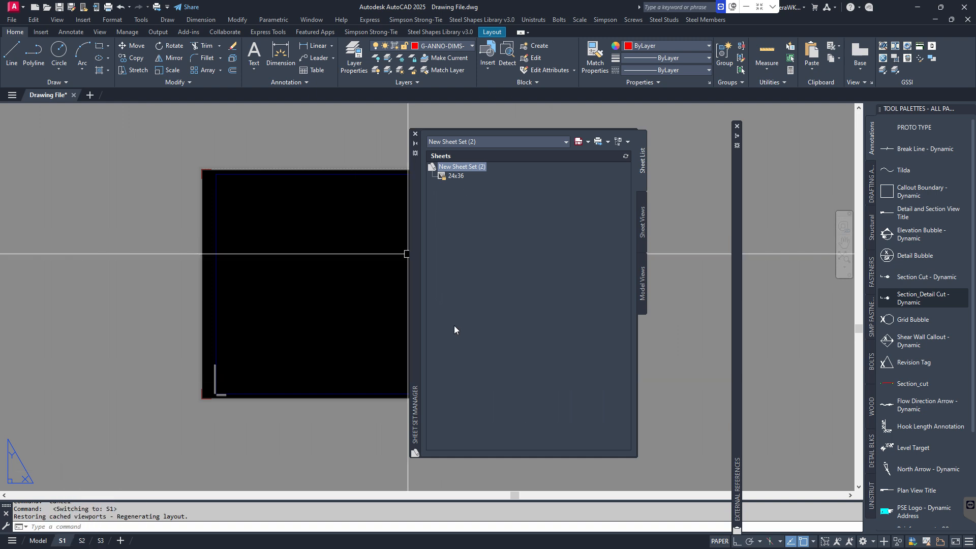
{"action": "right_click", "coordinate": [453, 170]}
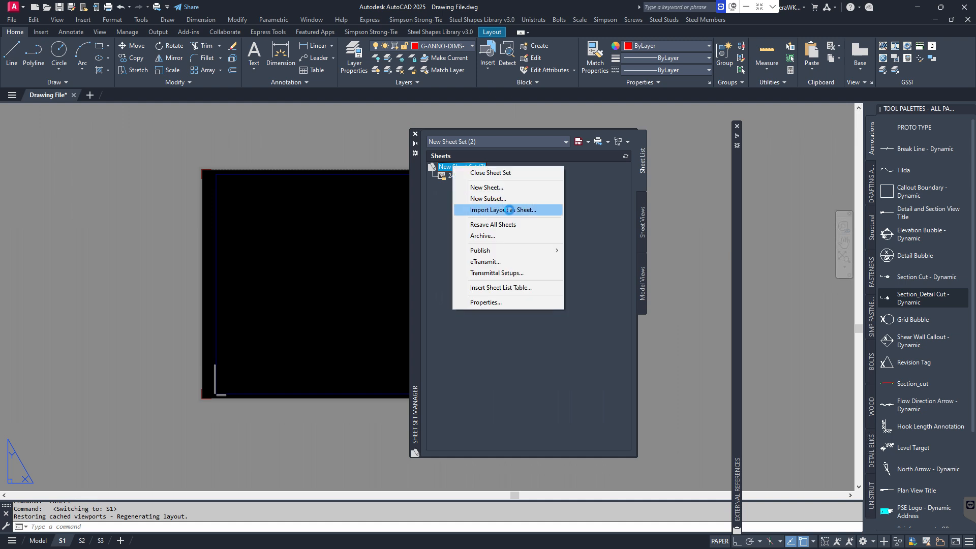
{"action": "left_click", "coordinate": [486, 213]}
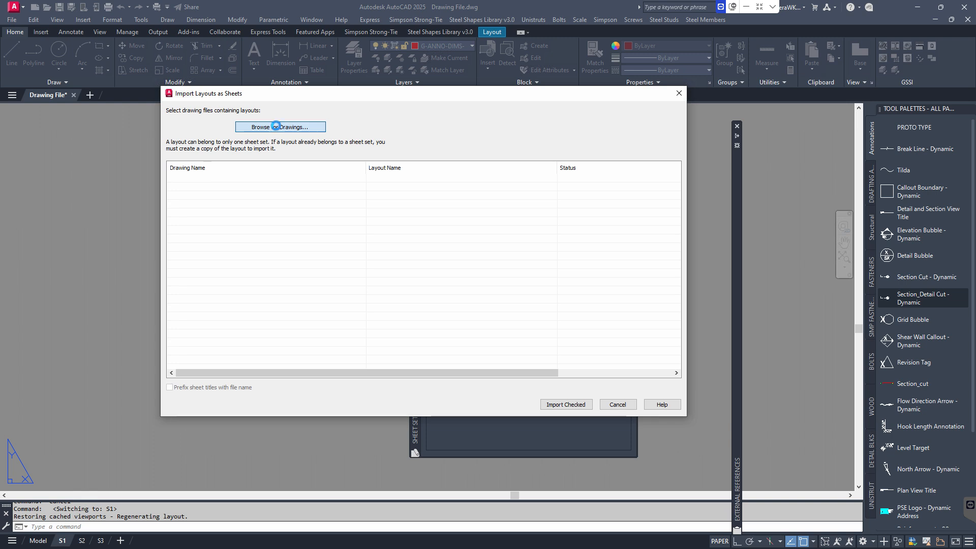
{"action": "left_click", "coordinate": [277, 128]}
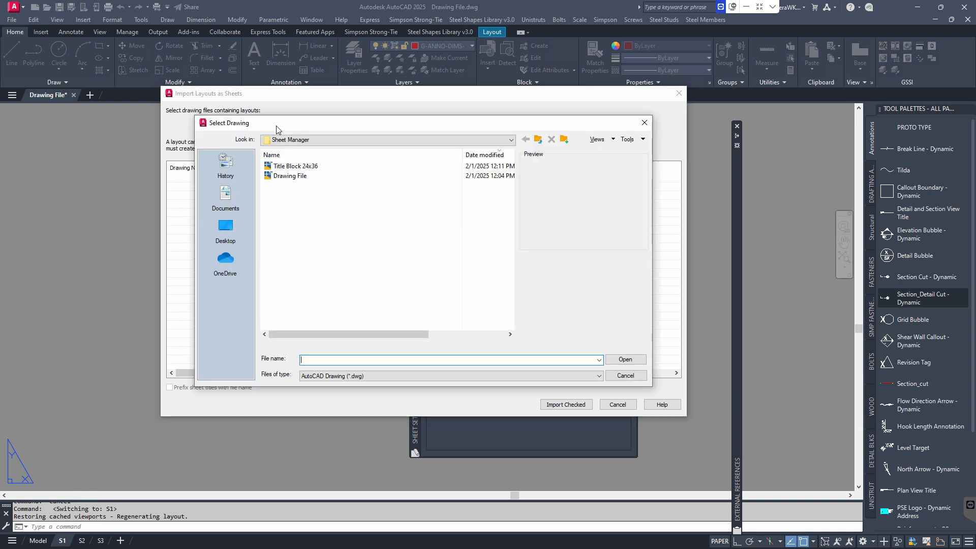
{"action": "left_click", "coordinate": [290, 176]}
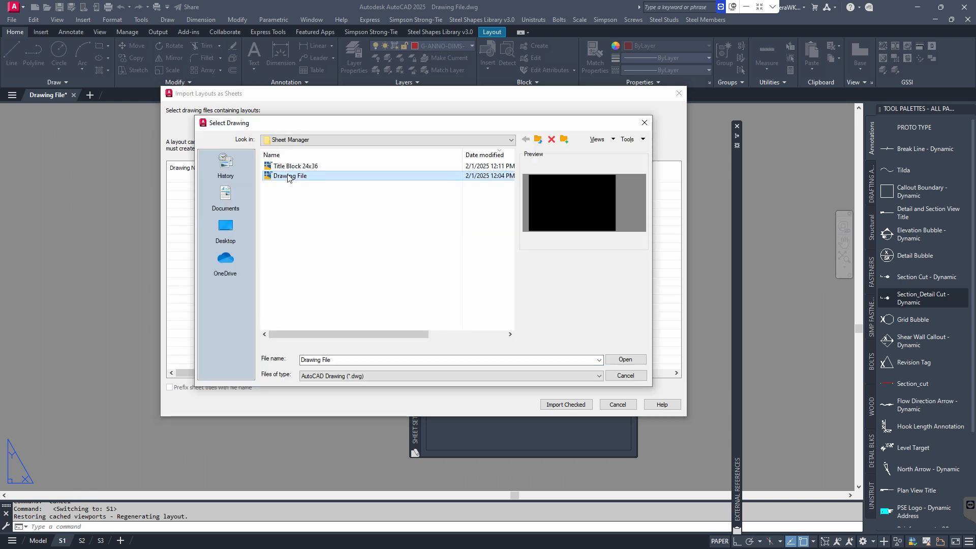
{"action": "left_click", "coordinate": [625, 360]}
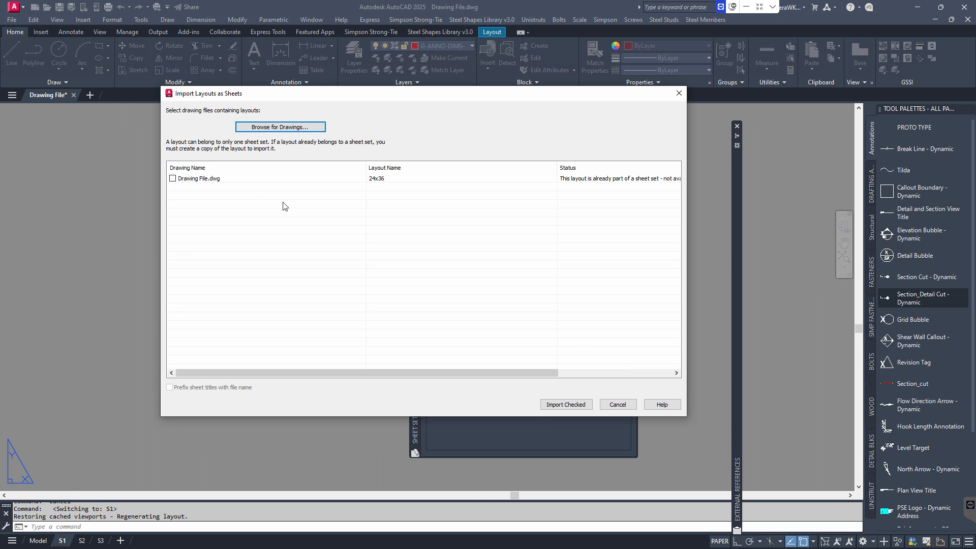
{"action": "left_click", "coordinate": [173, 179]}
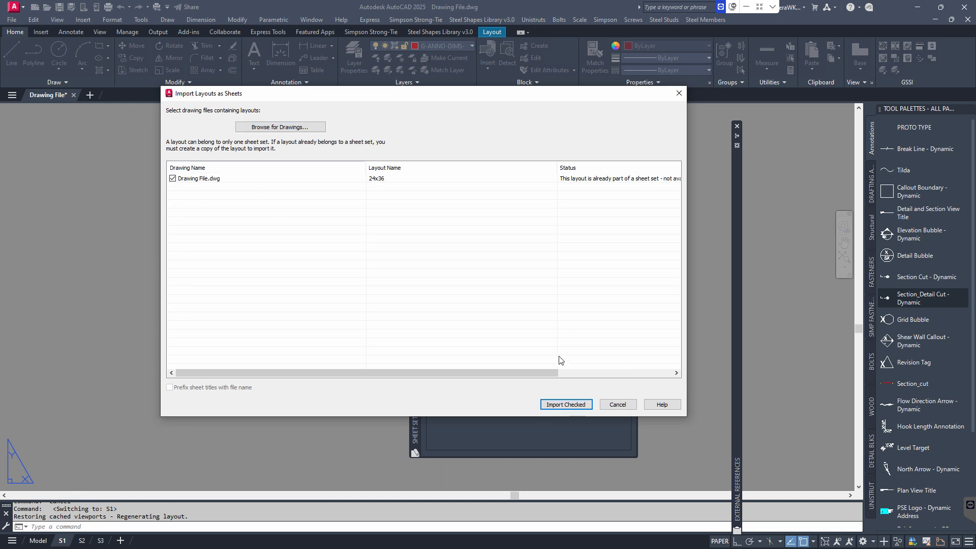
{"action": "left_click", "coordinate": [556, 404]}
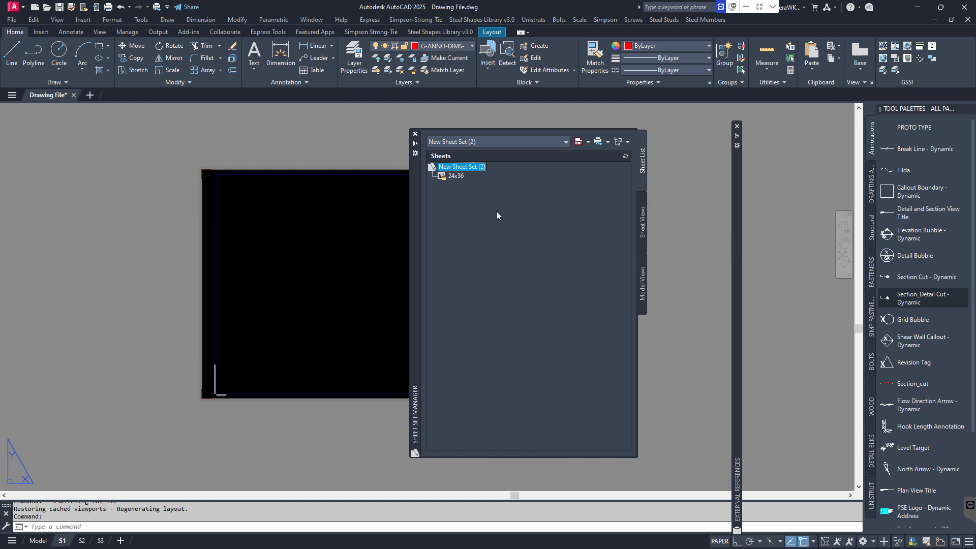
Try again to import the Drawing File.dwg layout into New Sheet Set (2), and put the Sheet Set Manager away
{"action": "right_click", "coordinate": [464, 168]}
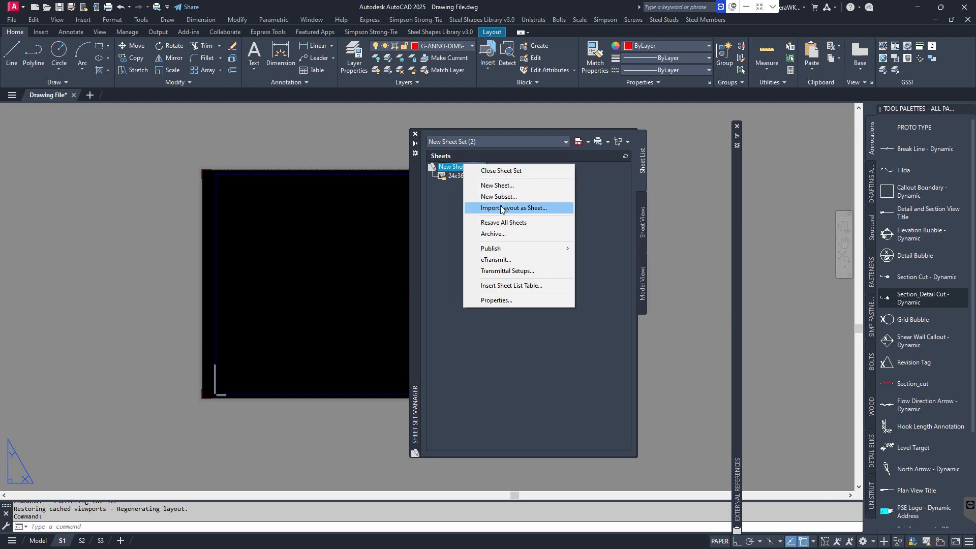
{"action": "left_click", "coordinate": [501, 208]}
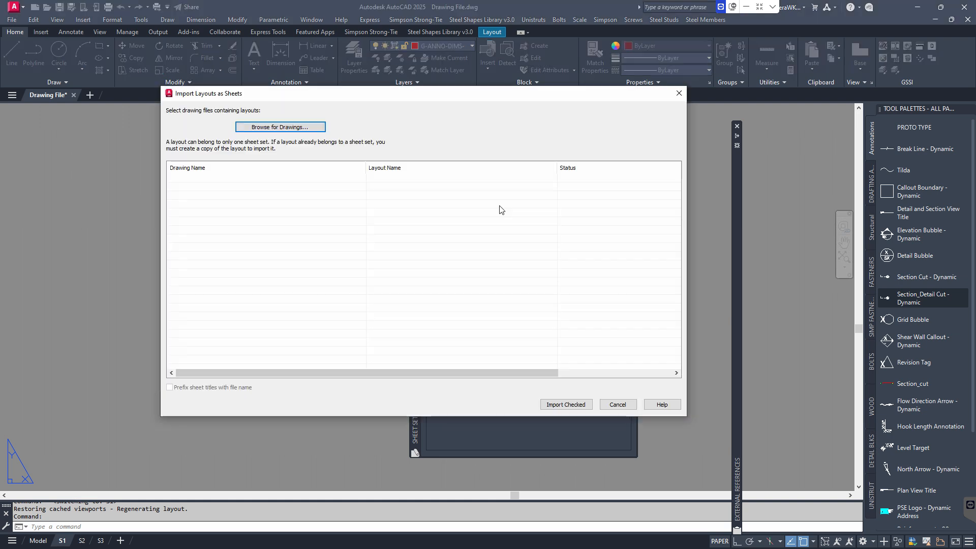
{"action": "left_click", "coordinate": [275, 129]}
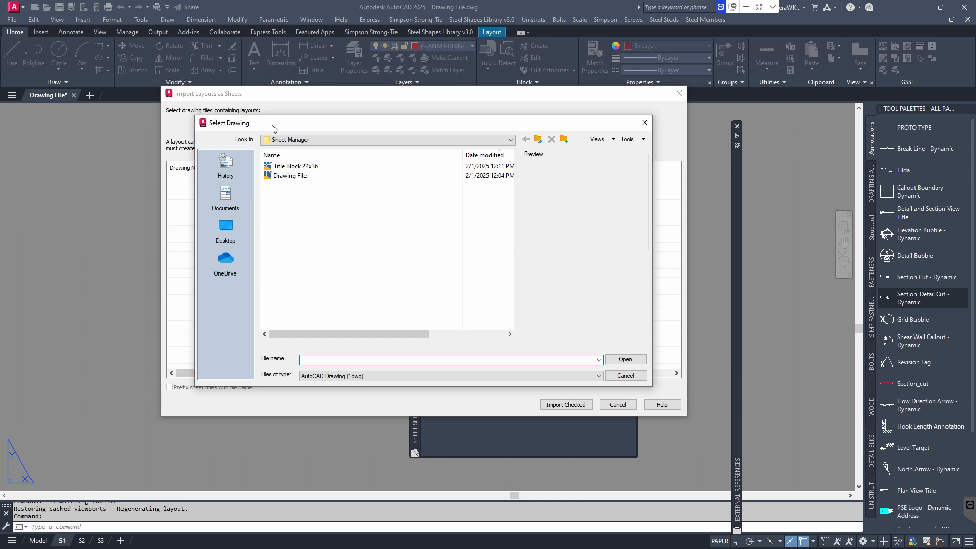
{"action": "left_click", "coordinate": [290, 176]}
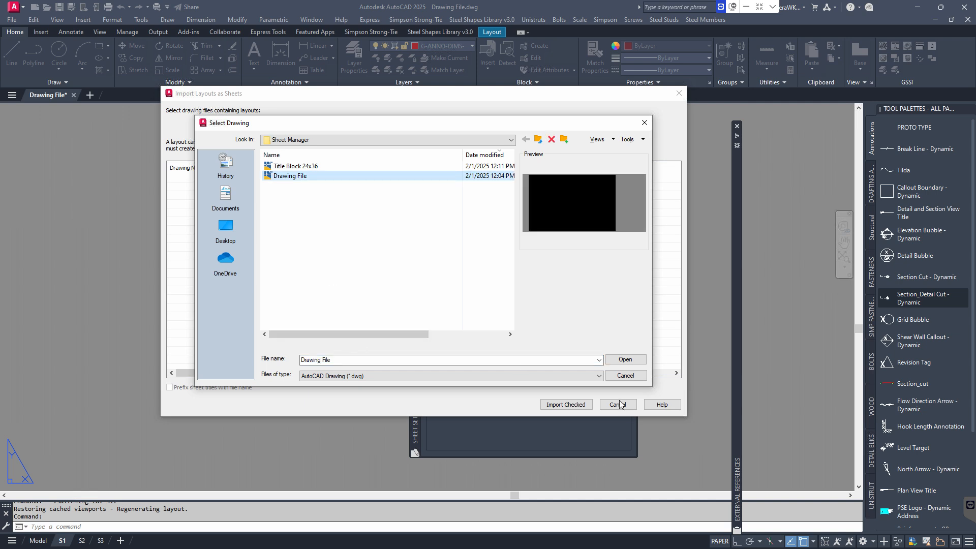
{"action": "left_click", "coordinate": [626, 360]}
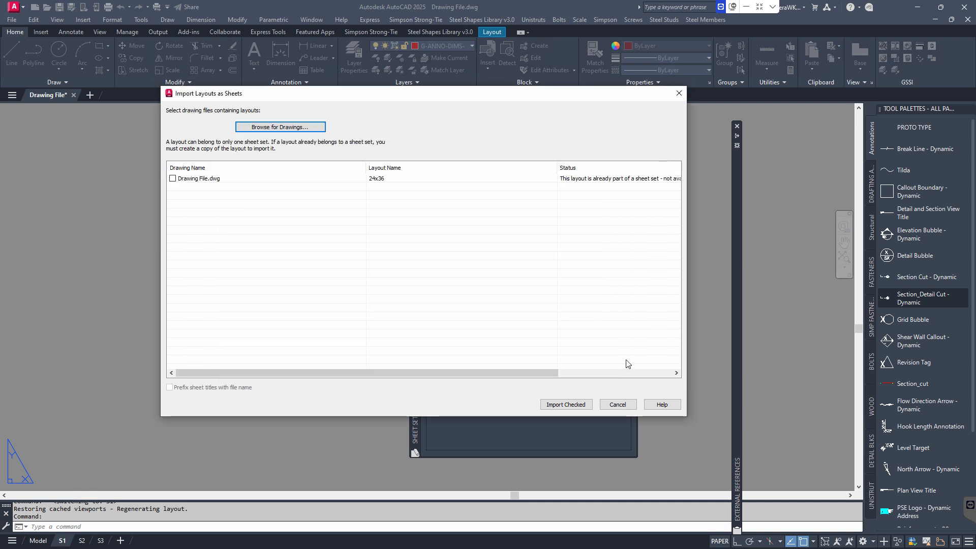
{"action": "left_click", "coordinate": [173, 179]}
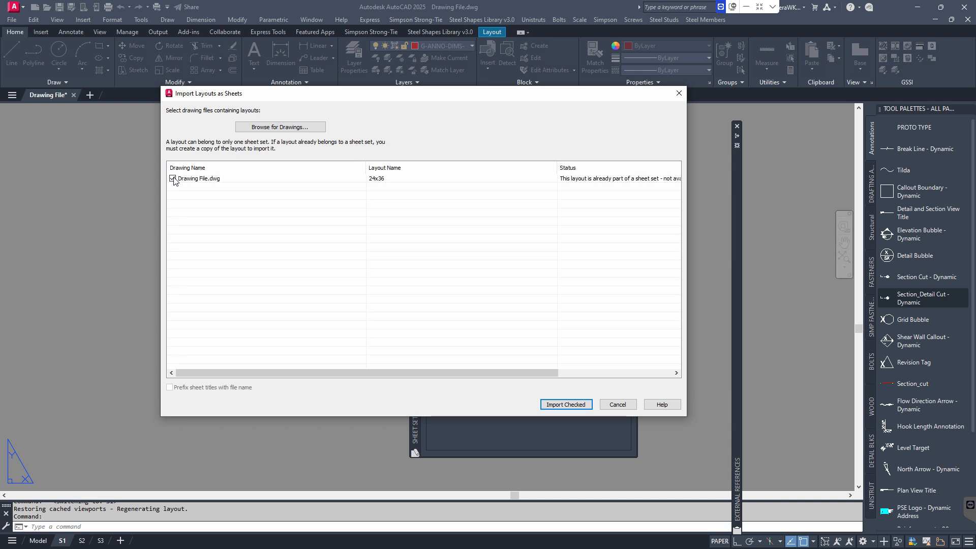
{"action": "left_click", "coordinate": [566, 405]}
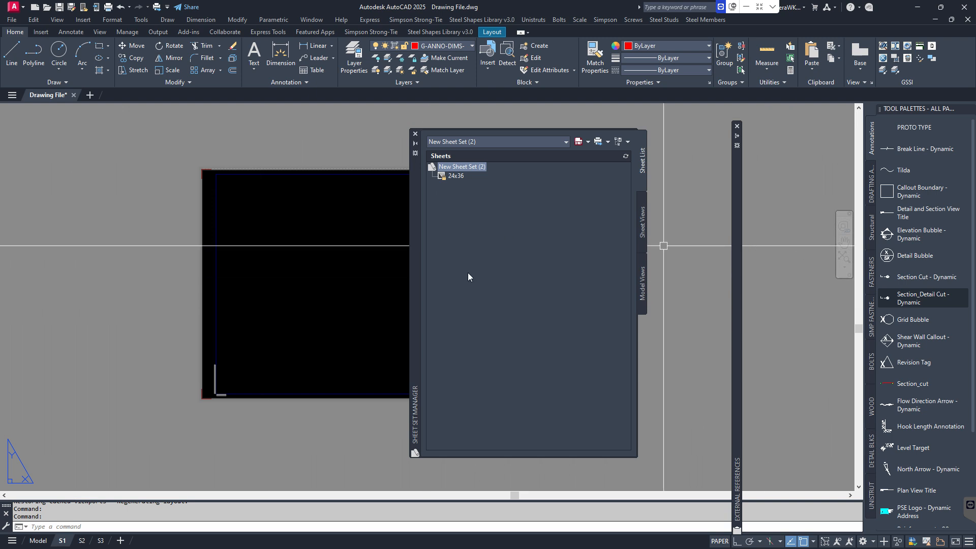
{"action": "mouse_move", "coordinate": [416, 266]}
{"action": "left_mouse_down"}
{"action": "mouse_move", "coordinate": [649, 261]}
{"action": "mouse_move", "coordinate": [931, 285]}
{"action": "left_mouse_up"}
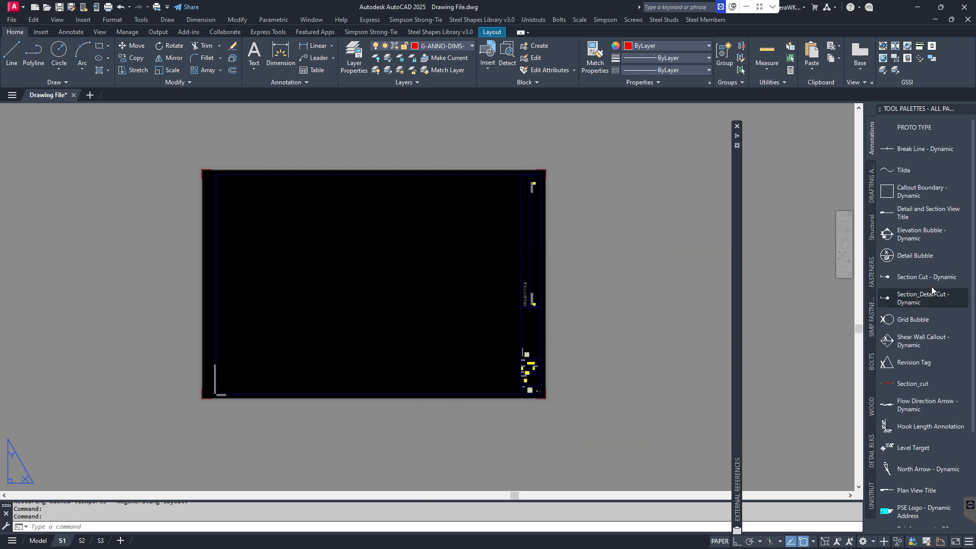
Save the current drawing, Drawing File.dwg
{"action": "key", "text": "Escape"}
{"action": "key", "text": "Escape"}
{"action": "left_click", "coordinate": [34, 7]}
{"action": "left_click", "coordinate": [626, 148]}
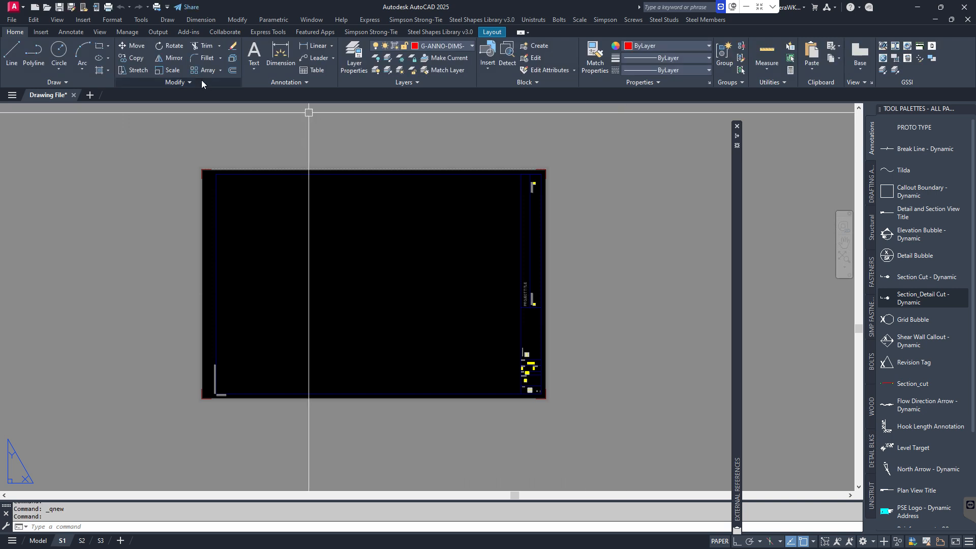
{"action": "left_click", "coordinate": [60, 7]}
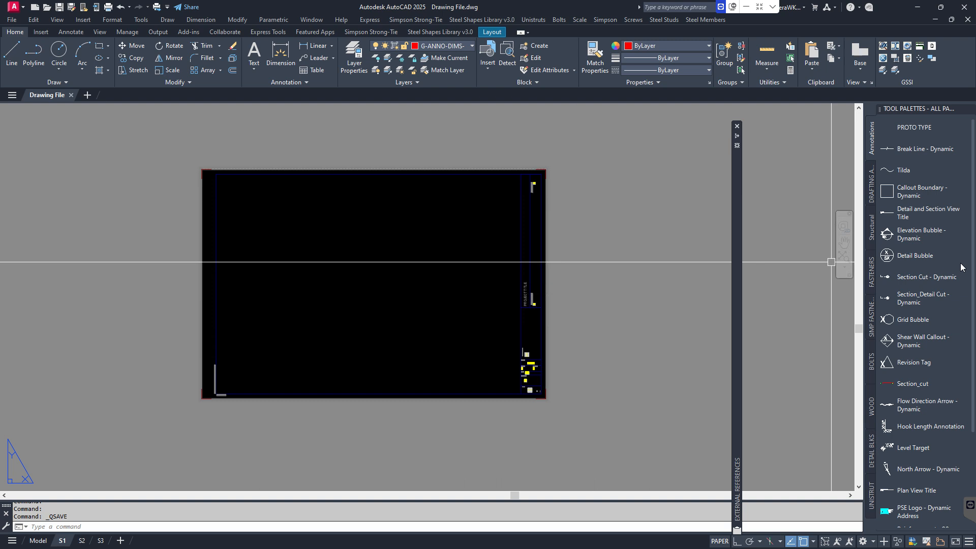
Import layouts S2 and S3 from the saved Drawing File.dwg as sheets in New Sheet Set (2)
{"action": "key", "text": "ctrl+4"}
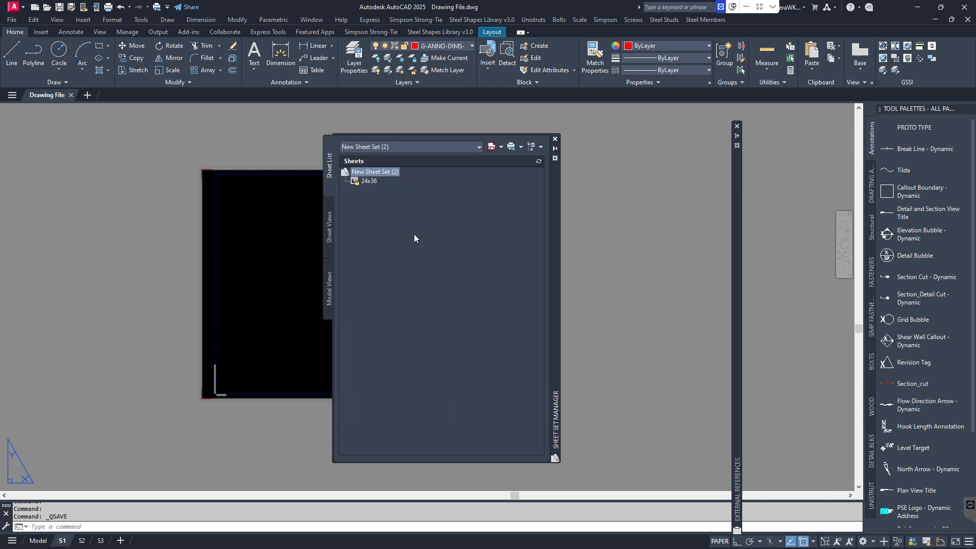
{"action": "right_click", "coordinate": [369, 172]}
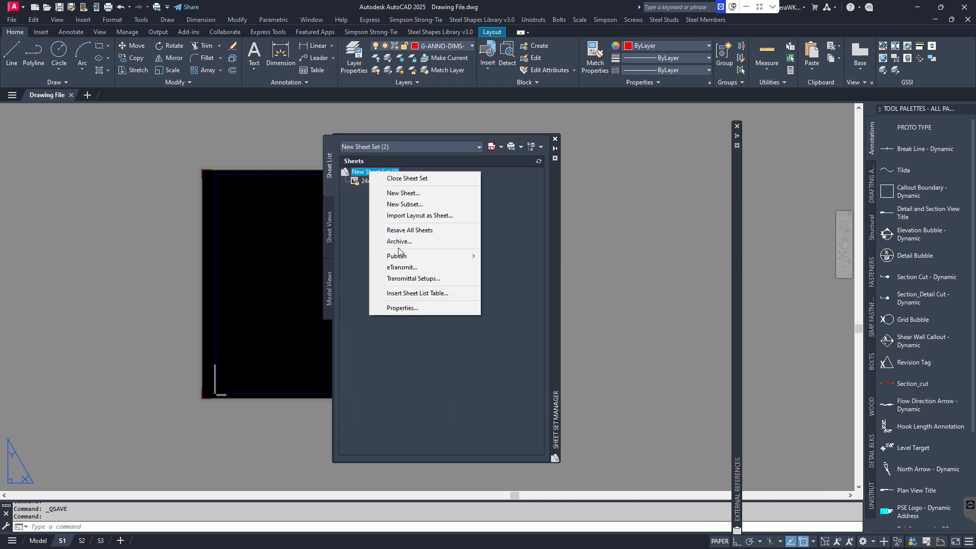
{"action": "left_click", "coordinate": [410, 215]}
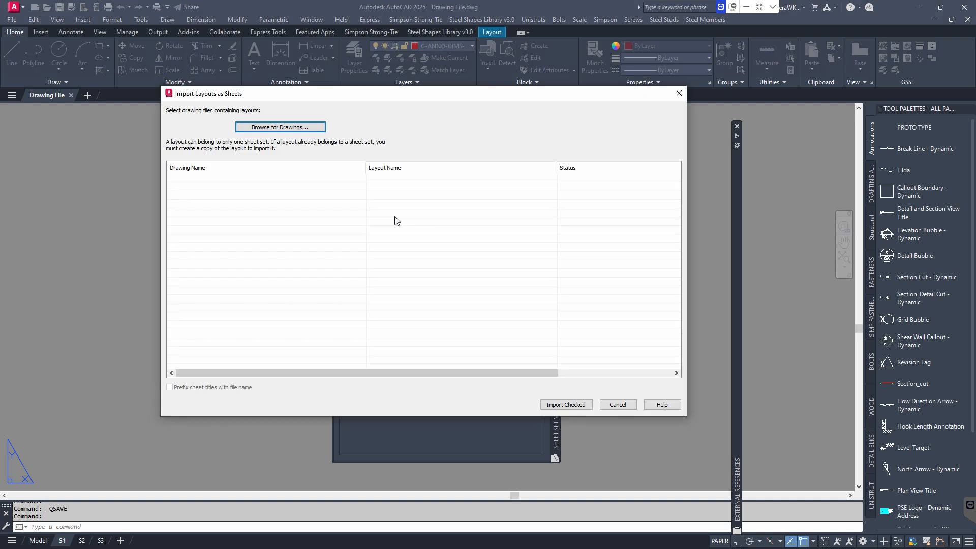
{"action": "left_click", "coordinate": [285, 129]}
{"action": "left_click", "coordinate": [303, 167]}
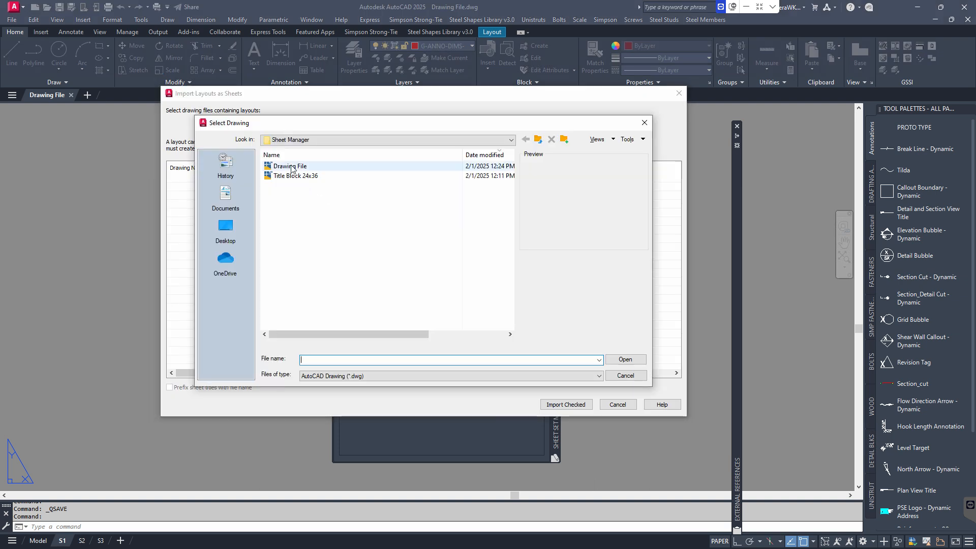
{"action": "left_click", "coordinate": [625, 361]}
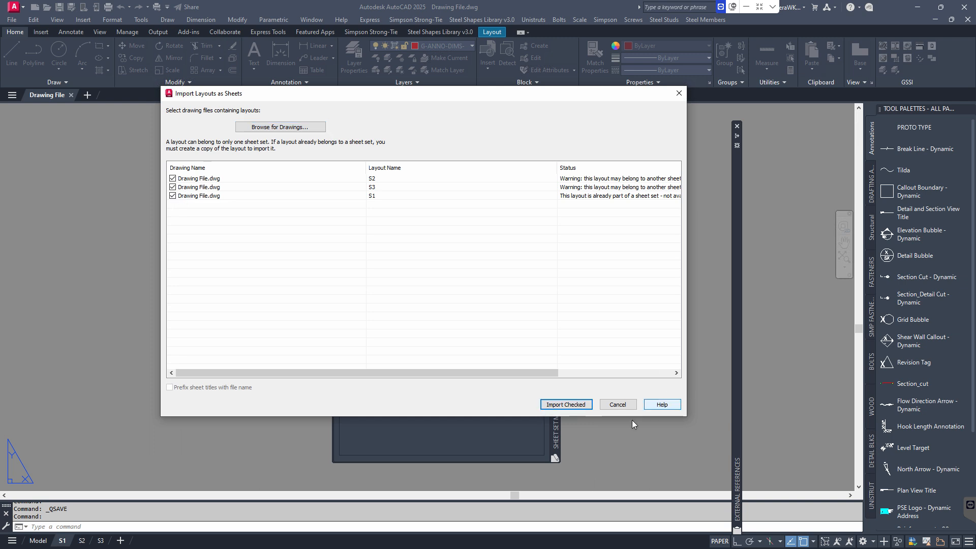
{"action": "left_click", "coordinate": [564, 404]}
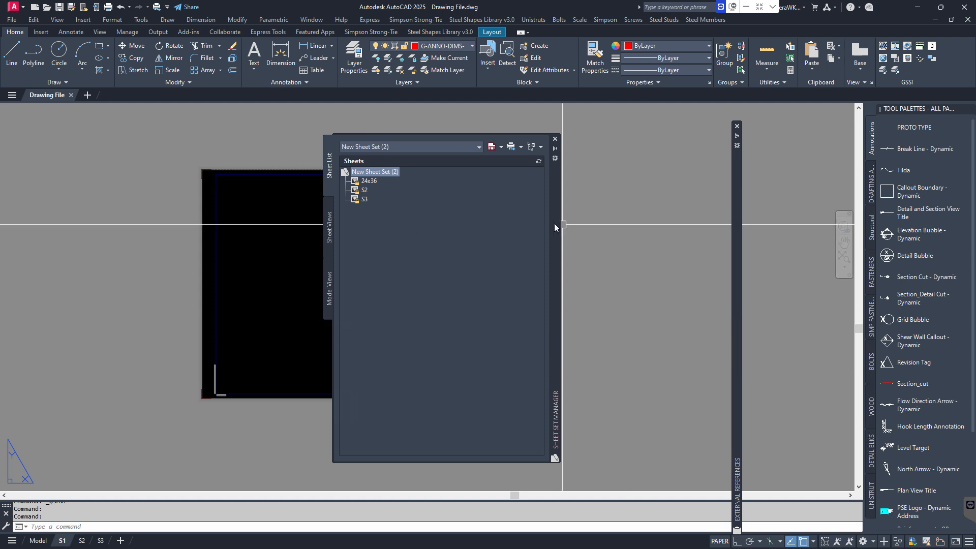
Reposition the Sheet Set Manager so the title block of layout S1 is uncovered
{"action": "mouse_move", "coordinate": [555, 224]}
{"action": "left_mouse_down"}
{"action": "mouse_move", "coordinate": [767, 253]}
{"action": "mouse_move", "coordinate": [358, 185]}
{"action": "mouse_move", "coordinate": [330, 199]}
{"action": "left_mouse_up"}
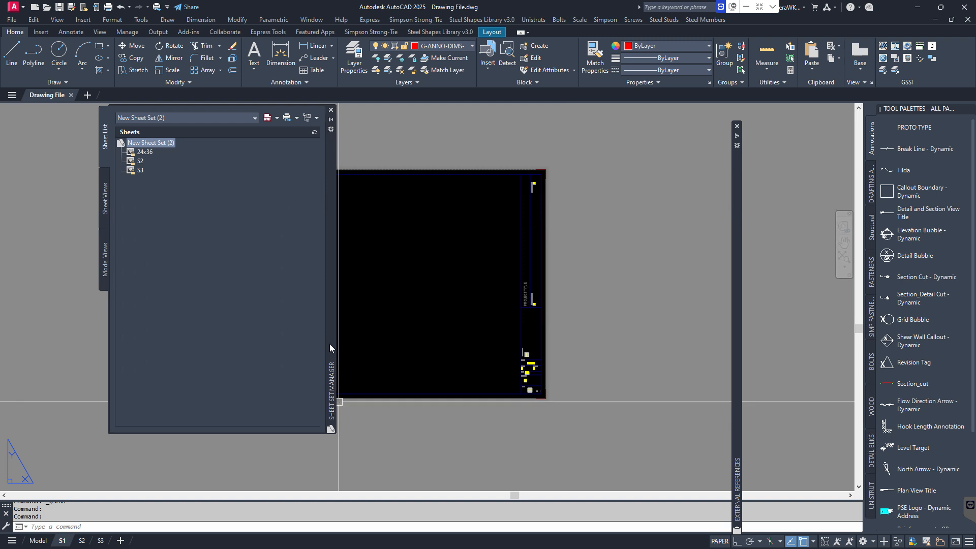
{"action": "left_click_drag", "start_coordinate": [333, 337], "coordinate": [382, 351]}
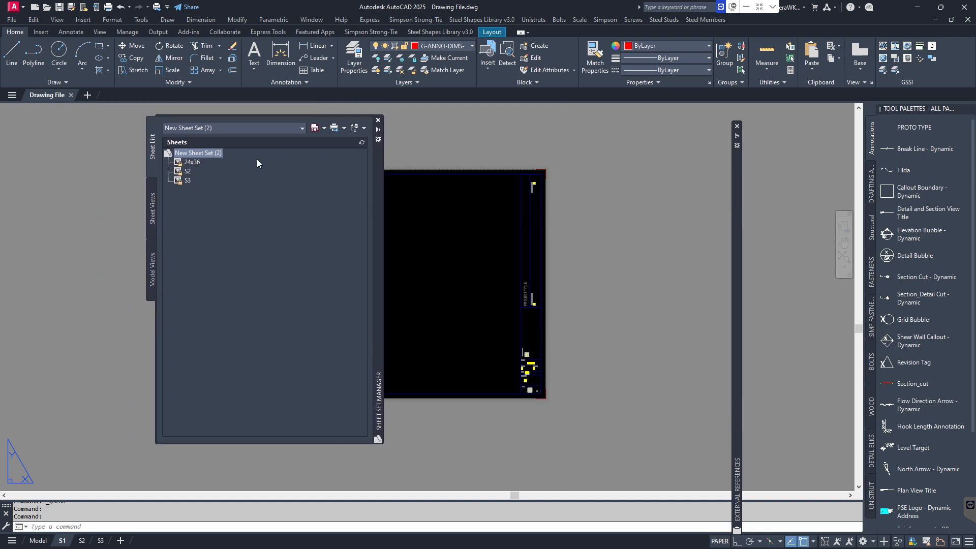
{"action": "left_click_drag", "start_coordinate": [375, 264], "coordinate": [342, 275]}
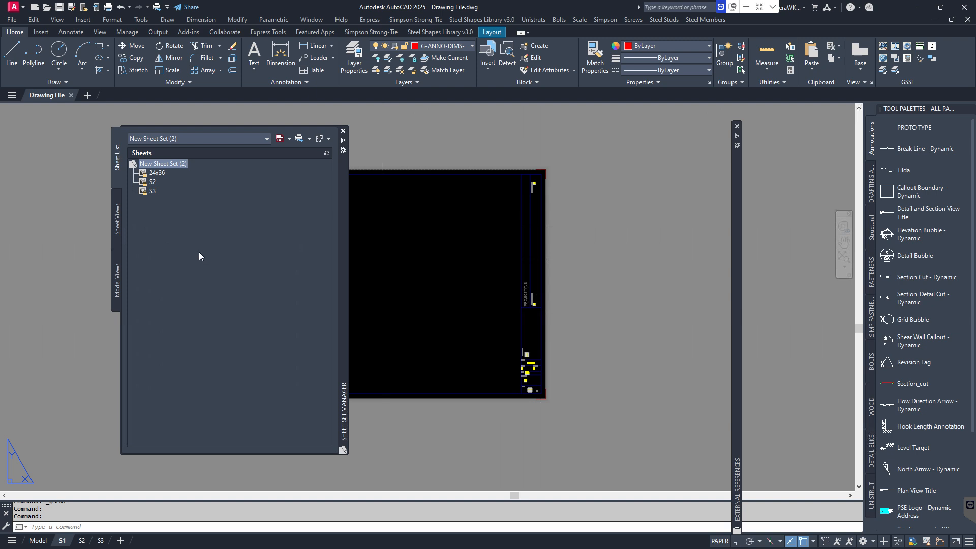
{"action": "left_click", "coordinate": [242, 233]}
Renumber the 24x36 sheet as S1 and set its sheet title to Framing Plan
{"action": "left_click", "coordinate": [154, 174]}
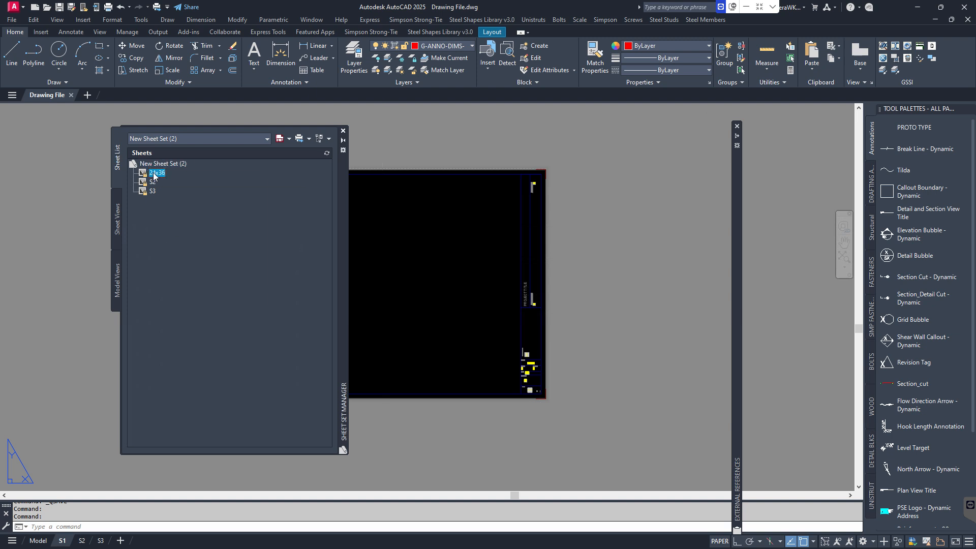
{"action": "right_click", "coordinate": [154, 176]}
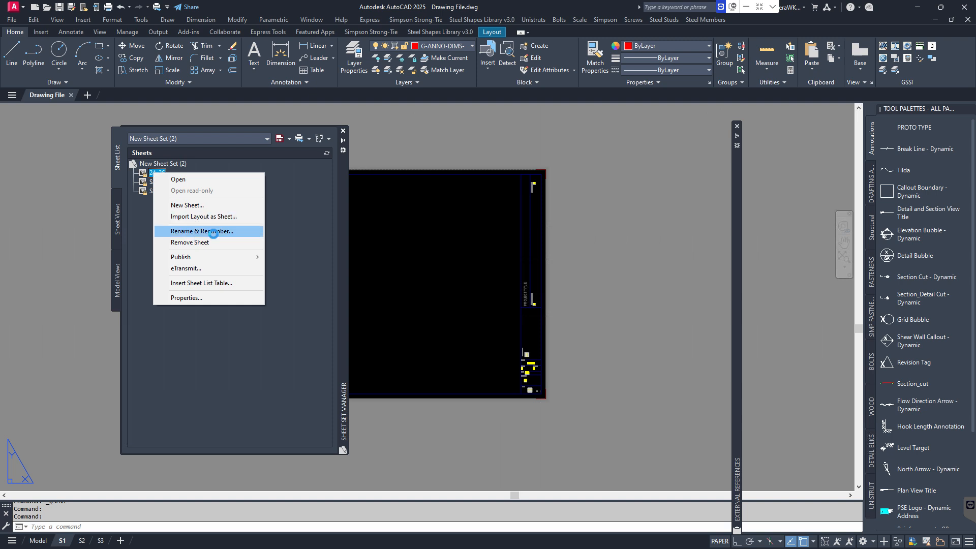
{"action": "left_click", "coordinate": [195, 234]}
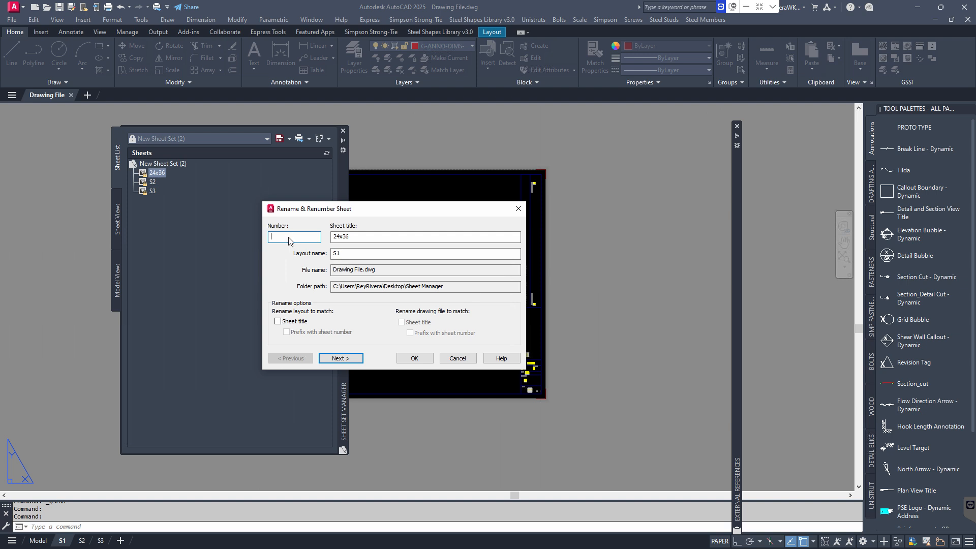
{"action": "type", "text": "S1"}
{"action": "key", "text": "Tab"}
{"action": "type", "text": "Framing Plan"}
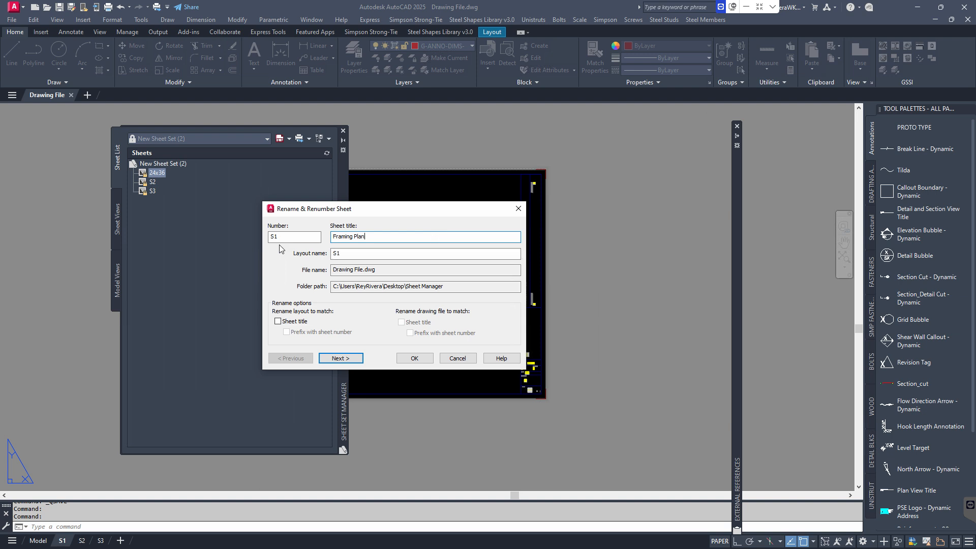
{"action": "left_click", "coordinate": [342, 359]}
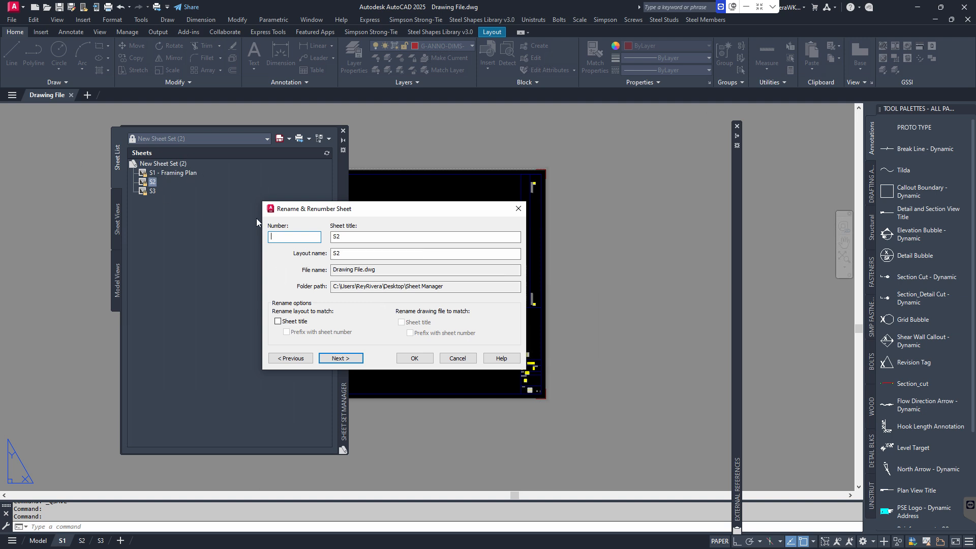
Number the second sheet S2 and set its sheet title to Roof framing Plan
{"action": "type", "text": "S2"}
{"action": "key", "text": "Tab"}
{"action": "type", "text": "Roof fra"}
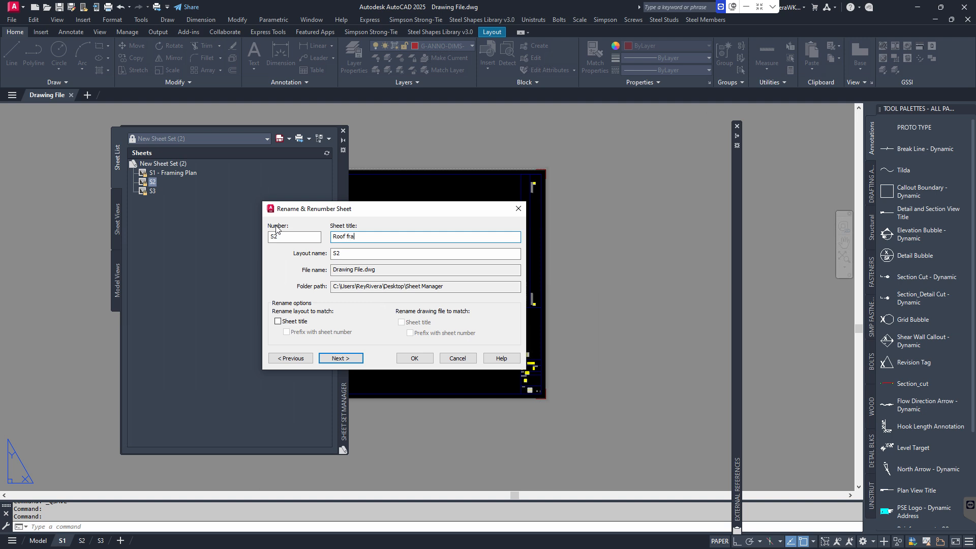
{"action": "type", "text": "ming Plan"}
{"action": "left_click", "coordinate": [341, 358]}
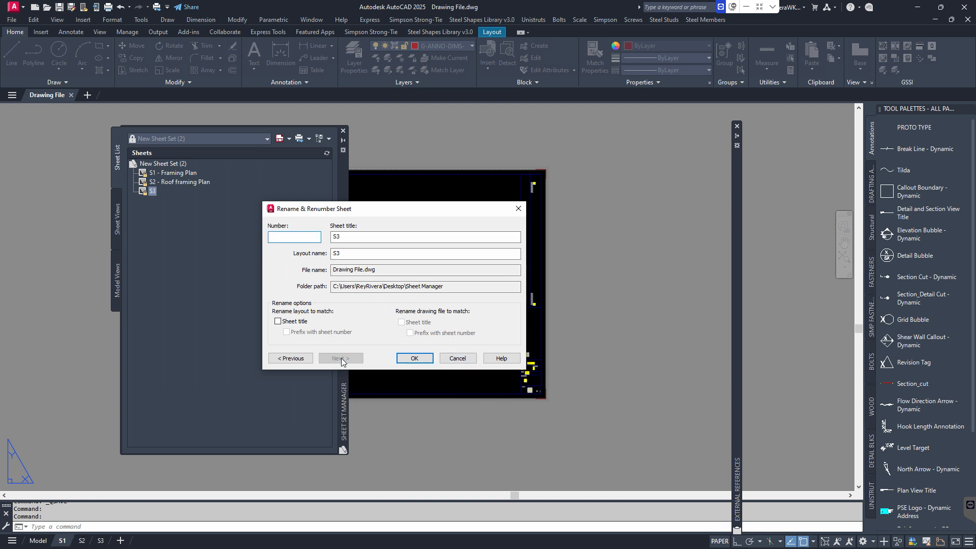
Number the third sheet S3, set its sheet title to Details, and finish renaming the sheets
{"action": "left_click", "coordinate": [297, 236]}
{"action": "type", "text": "S3"}
{"action": "key", "text": "Tab"}
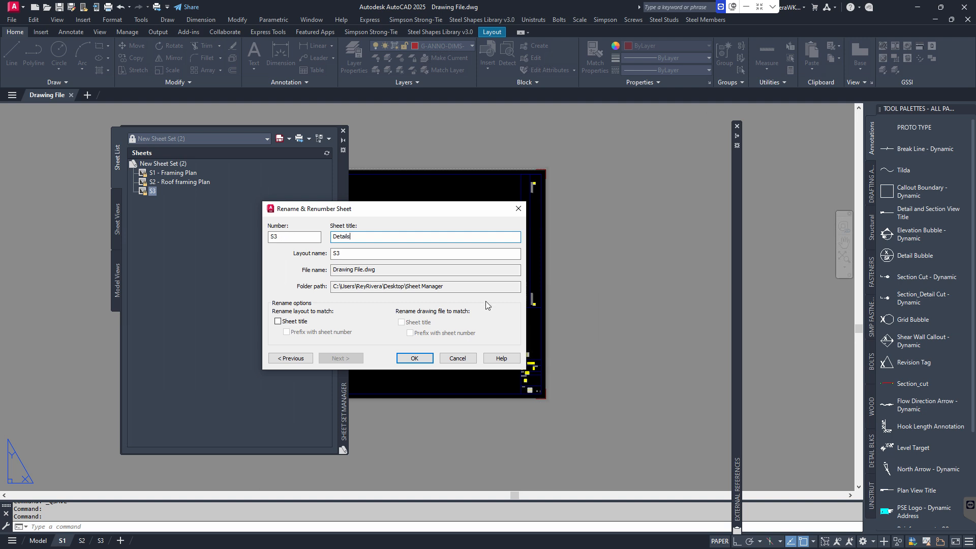
{"action": "left_click", "coordinate": [416, 358]}
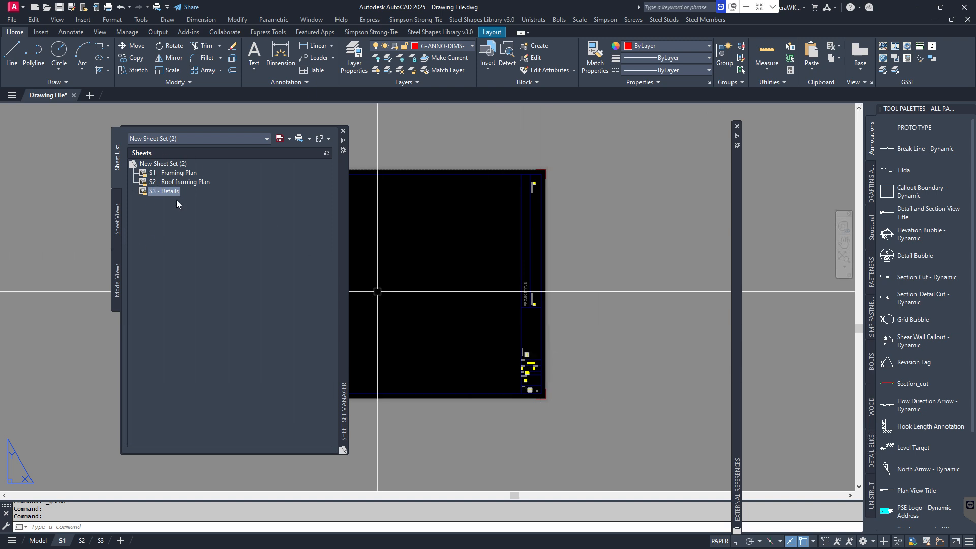
Regenerate layout S1 and move the Sheet Set Manager farther away from the title block
{"action": "double_click", "coordinate": [604, 316]}
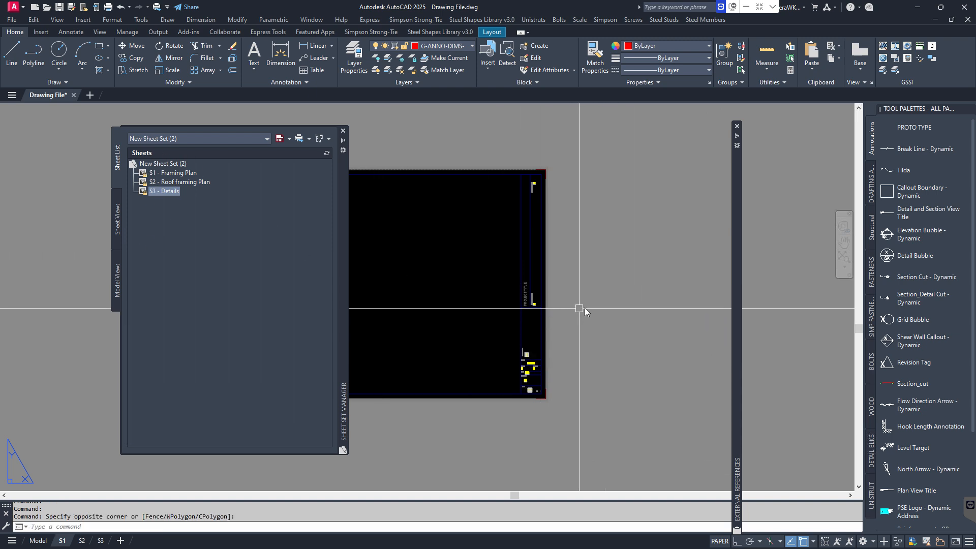
{"action": "middle_click_drag", "start_coordinate": [579, 308], "coordinate": [629, 311]}
{"action": "middle_click_drag", "start_coordinate": [494, 293], "coordinate": [536, 301]}
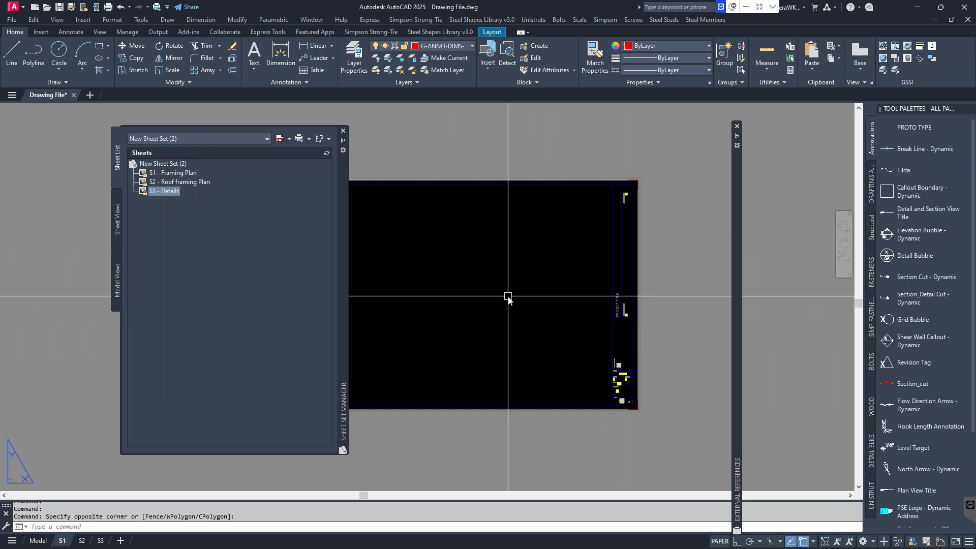
{"action": "type", "text": "re"}
{"action": "key", "text": "Return"}
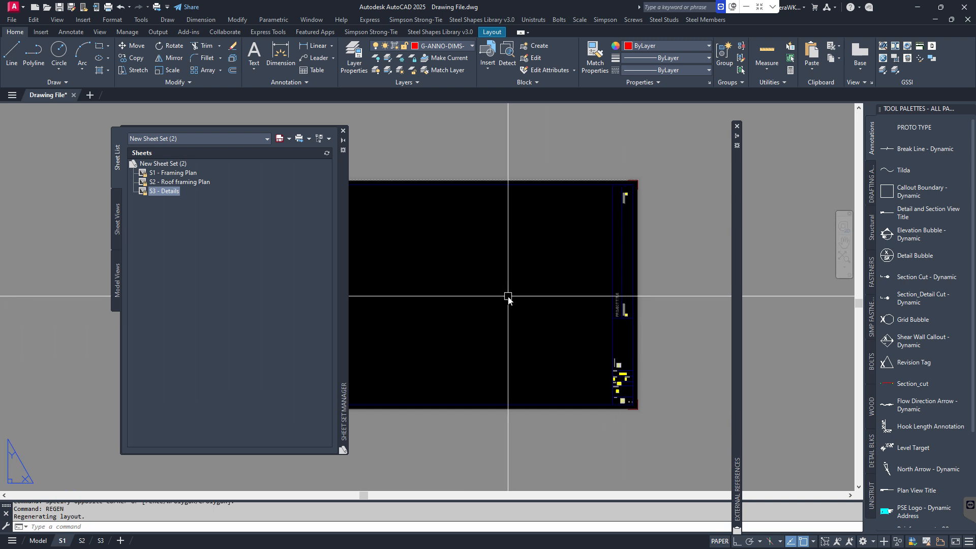
{"action": "left_click_drag", "start_coordinate": [344, 278], "coordinate": [297, 270]}
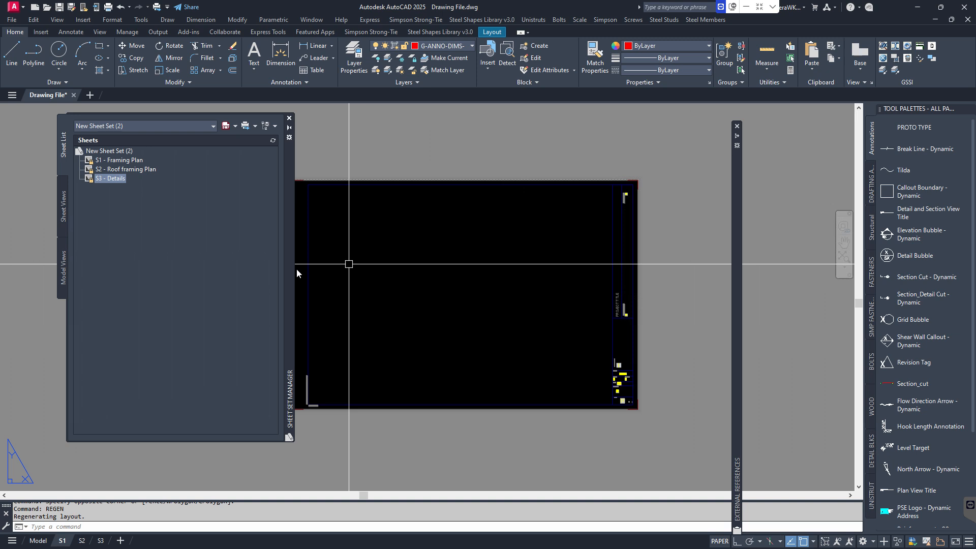
{"action": "left_click", "coordinate": [297, 269]}
{"action": "key", "text": "Escape"}
Examine the sheet content, date, revisions and sheet number fields in the title block of layout S1
{"action": "scroll", "coordinate": [632, 390], "scroll_direction": "up", "scroll_amount": 3}
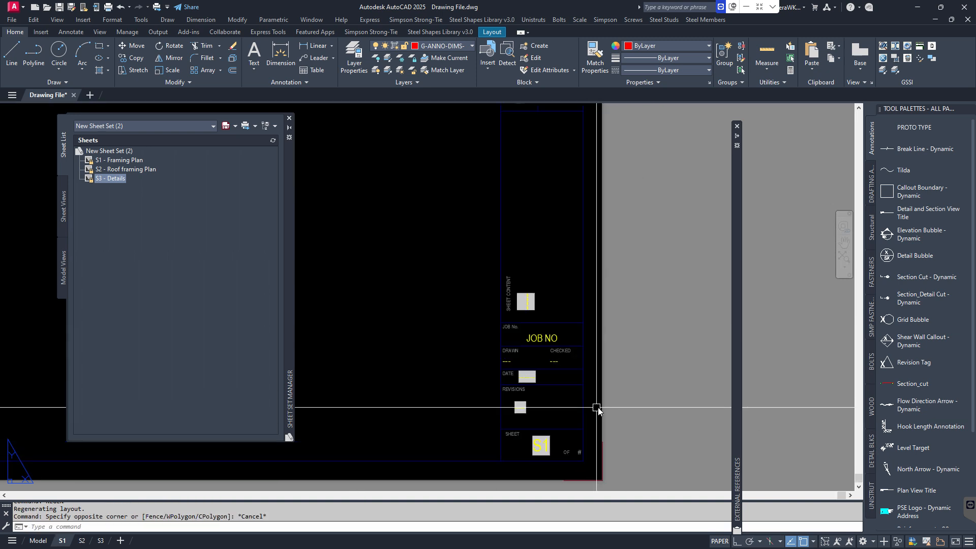
{"action": "scroll", "coordinate": [598, 406], "scroll_direction": "down", "scroll_amount": 4}
{"action": "scroll", "coordinate": [587, 383], "scroll_direction": "up", "scroll_amount": 4}
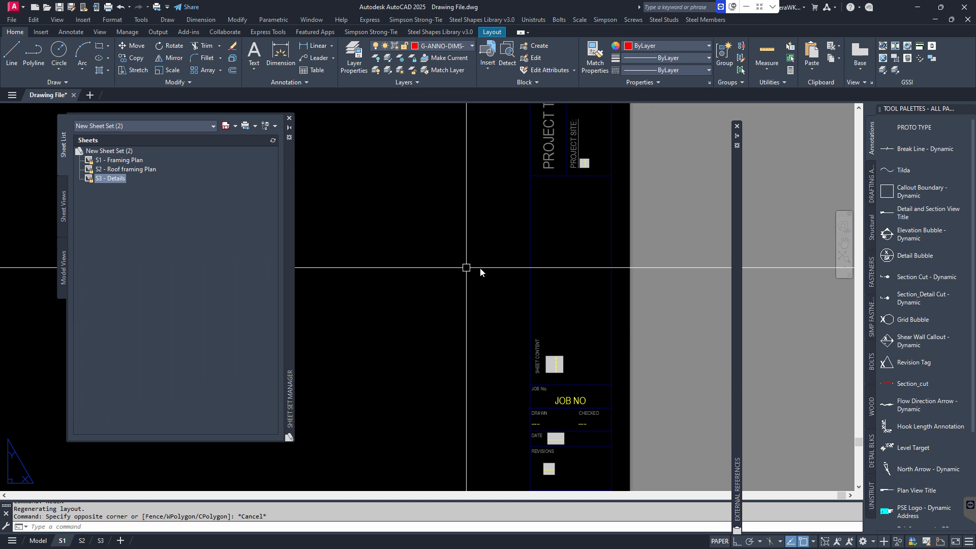
{"action": "scroll", "coordinate": [525, 368], "scroll_direction": "down", "scroll_amount": 2}
{"action": "scroll", "coordinate": [529, 364], "scroll_direction": "up", "scroll_amount": 5}
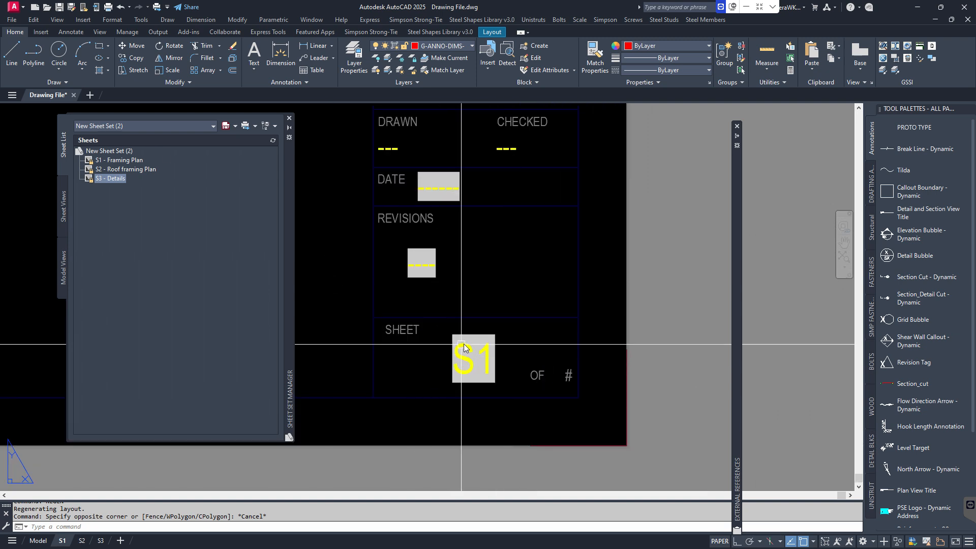
{"action": "scroll", "coordinate": [509, 331], "scroll_direction": "down", "scroll_amount": 3}
{"action": "middle_click_drag", "start_coordinate": [538, 236], "coordinate": [582, 318]}
{"action": "scroll", "coordinate": [591, 263], "scroll_direction": "down", "scroll_amount": 2}
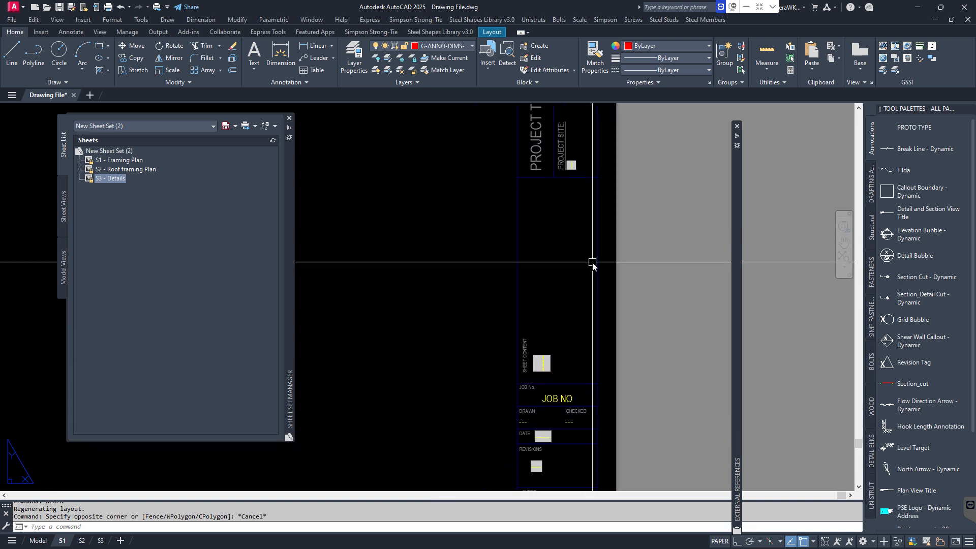
{"action": "scroll", "coordinate": [573, 246], "scroll_direction": "down", "scroll_amount": 2}
{"action": "scroll", "coordinate": [573, 347], "scroll_direction": "up", "scroll_amount": 2}
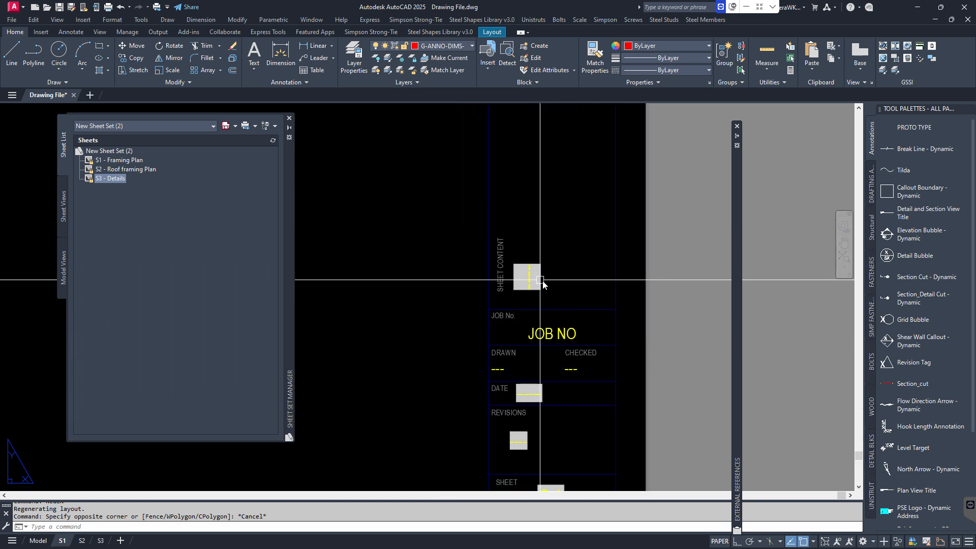
{"action": "scroll", "coordinate": [552, 307], "scroll_direction": "down", "scroll_amount": 2}
{"action": "middle_click_drag", "start_coordinate": [571, 242], "coordinate": [581, 279]}
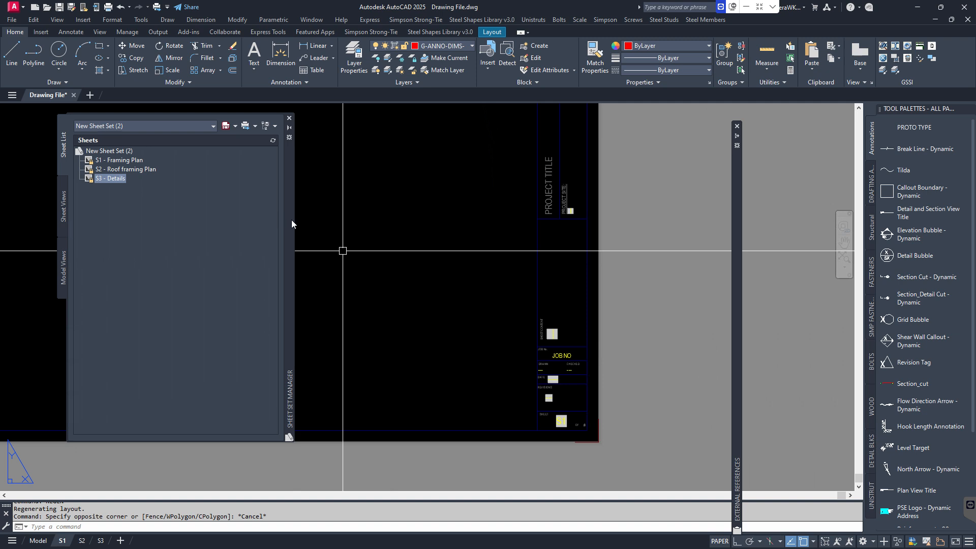
Set the description of sheet S1 - Framing Plan to Framing Plan in its sheet properties
{"action": "left_click_drag", "start_coordinate": [291, 220], "coordinate": [378, 222]}
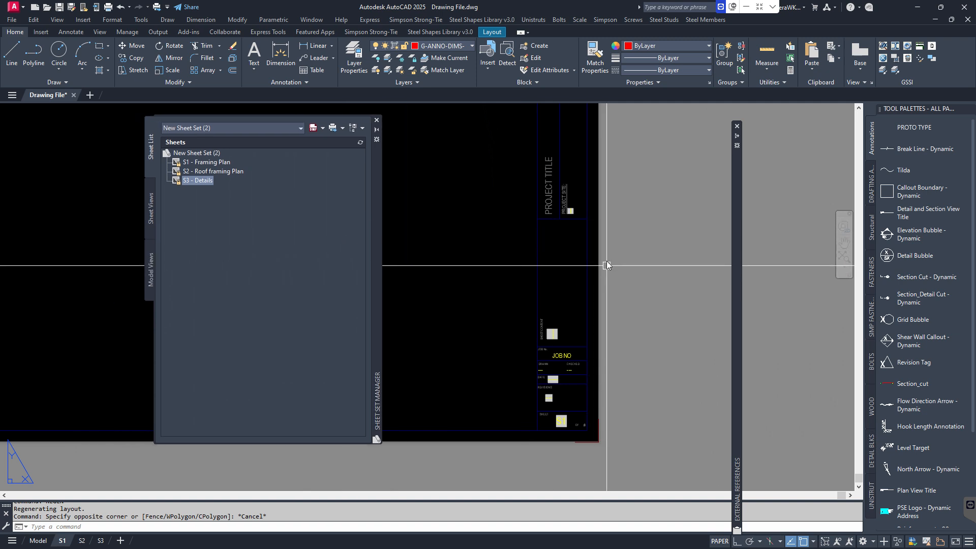
{"action": "left_click", "coordinate": [205, 163]}
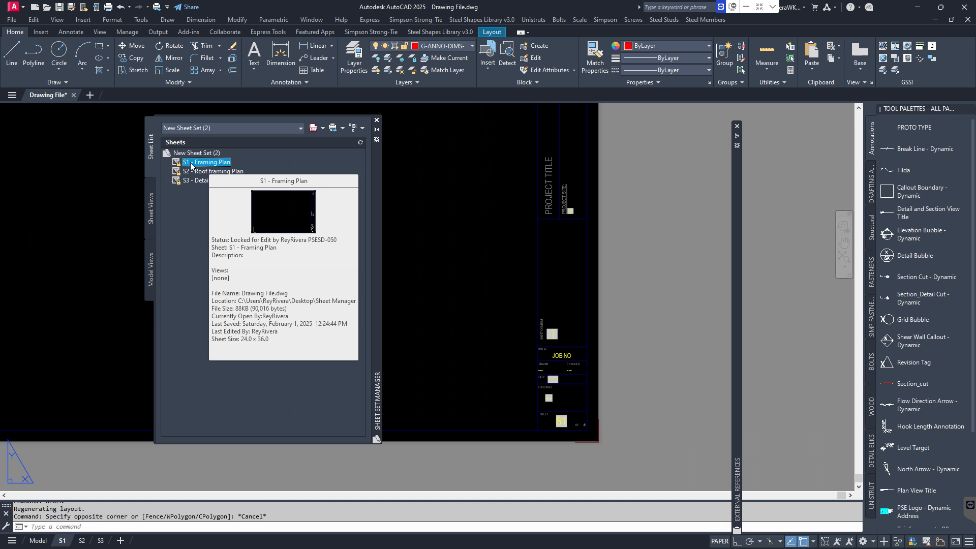
{"action": "right_click", "coordinate": [191, 166]}
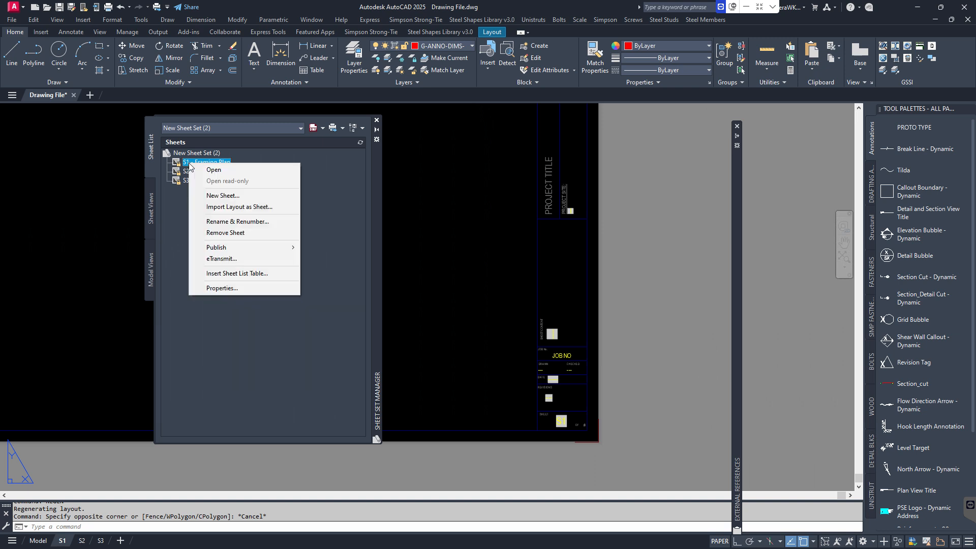
{"action": "left_click", "coordinate": [216, 289]}
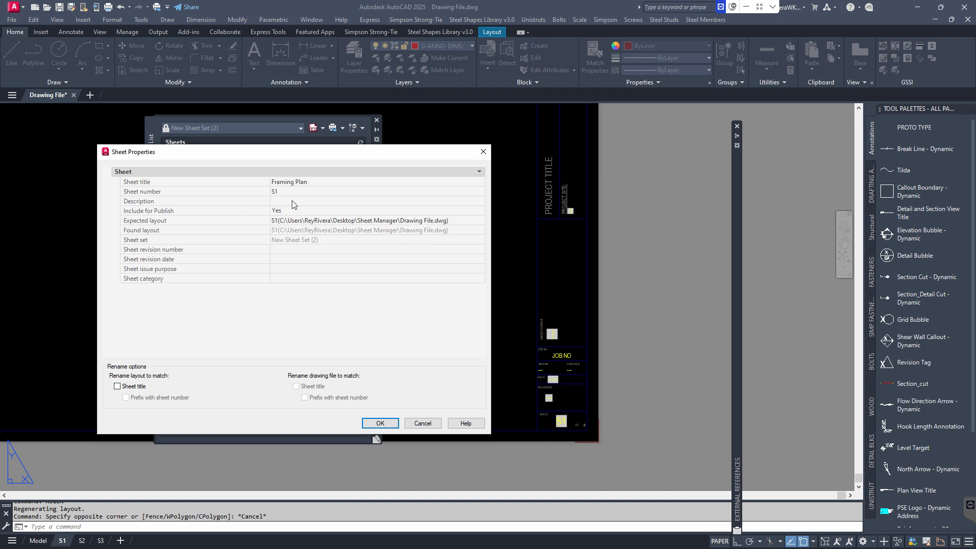
{"action": "left_click_drag", "start_coordinate": [338, 152], "coordinate": [359, 200]}
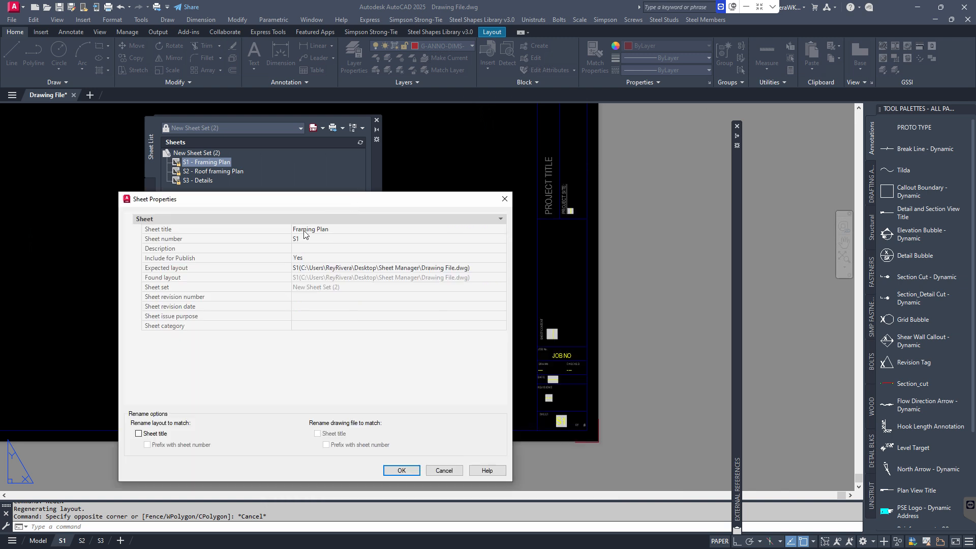
{"action": "left_click", "coordinate": [307, 248]}
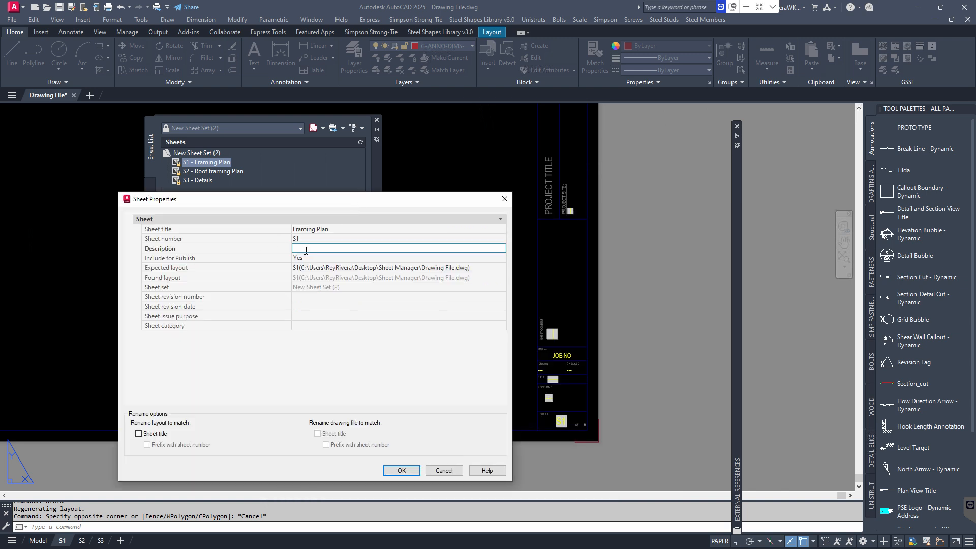
{"action": "type", "text": "Framing Plan"}
{"action": "left_click", "coordinate": [406, 472]}
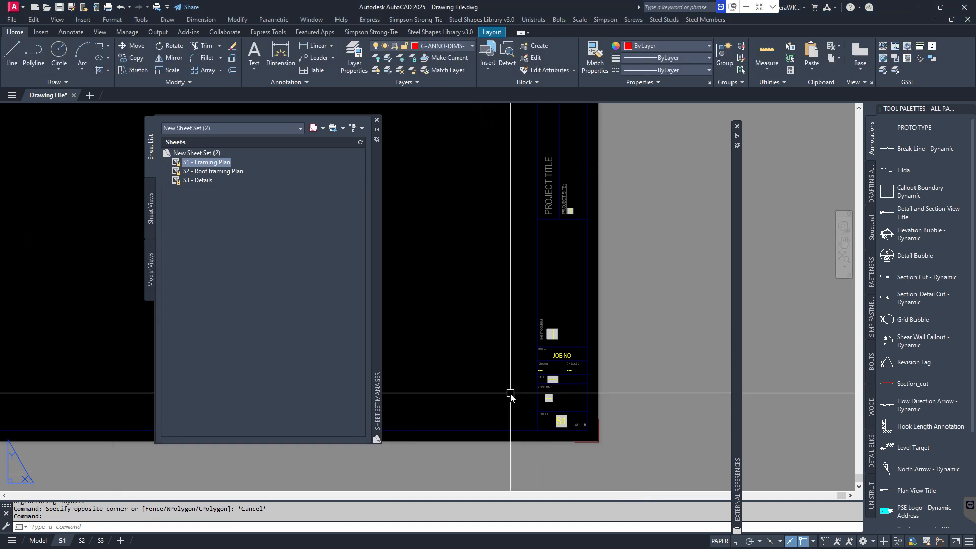
Regenerate layout S1 to update its fields and check the sheet content entry in the title block
{"action": "type", "text": "regen"}
{"action": "key", "text": "Return"}
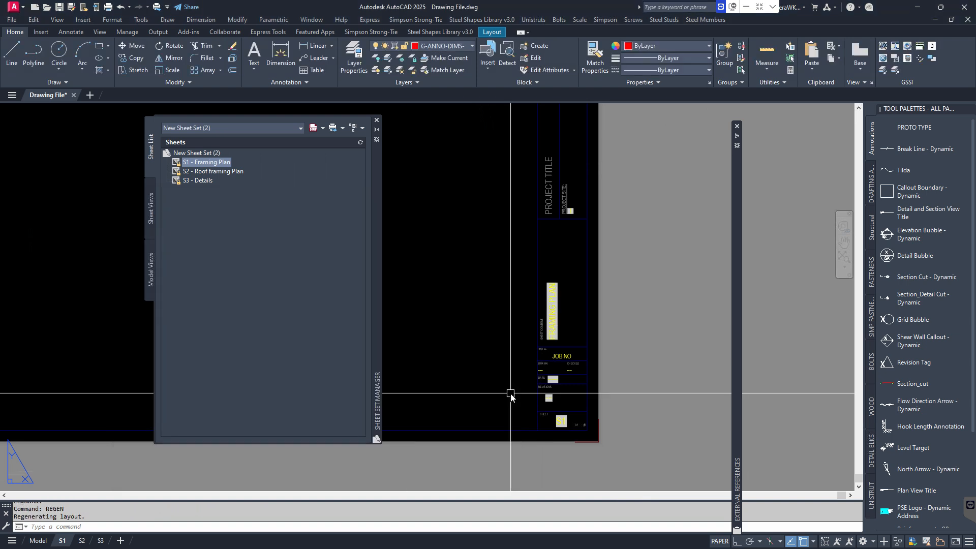
{"action": "scroll", "coordinate": [573, 320], "scroll_direction": "up", "scroll_amount": 2}
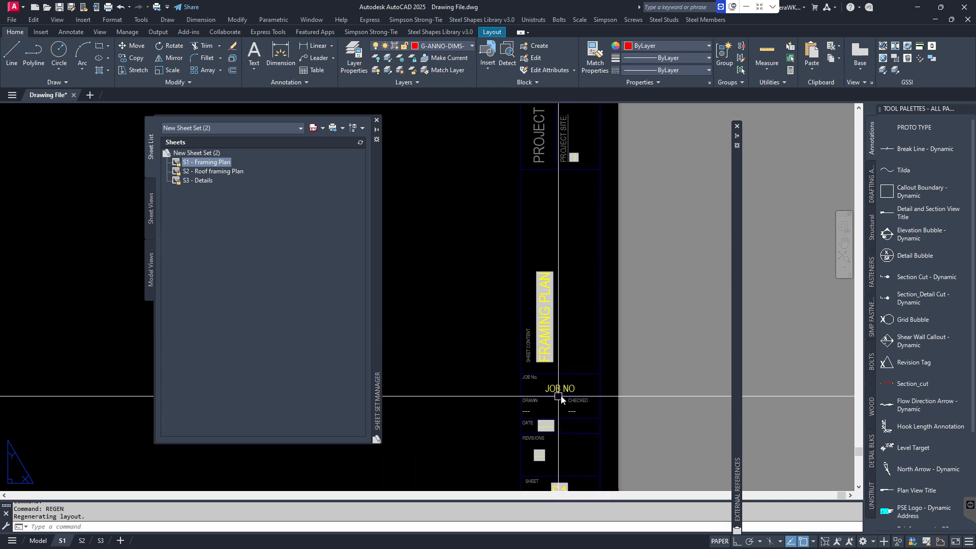
{"action": "scroll", "coordinate": [580, 385], "scroll_direction": "down", "scroll_amount": 1}
{"action": "scroll", "coordinate": [562, 406], "scroll_direction": "up", "scroll_amount": 2}
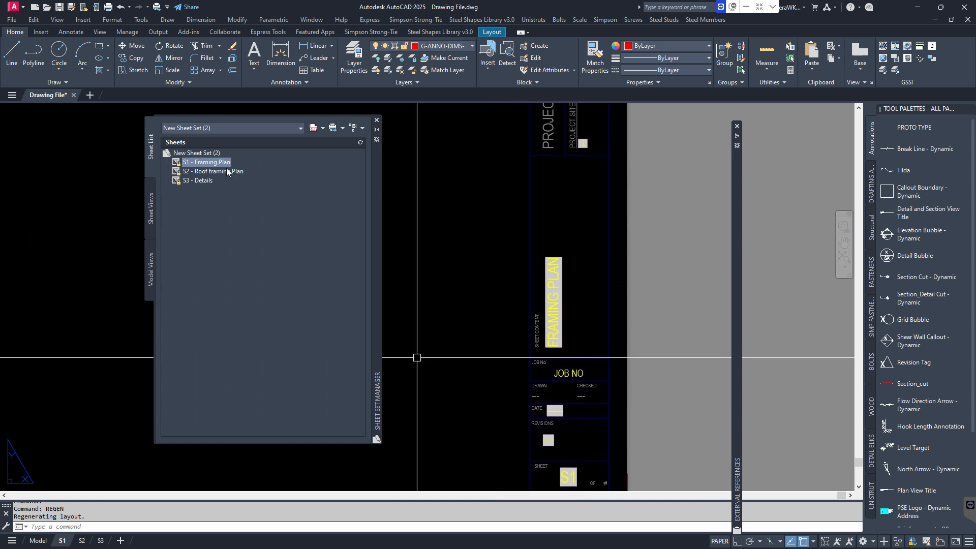
Set the sheet set's custom properties: PROJECT DATE to 02/01/2025 and Client Information to This is a Test
{"action": "right_click", "coordinate": [189, 153]}
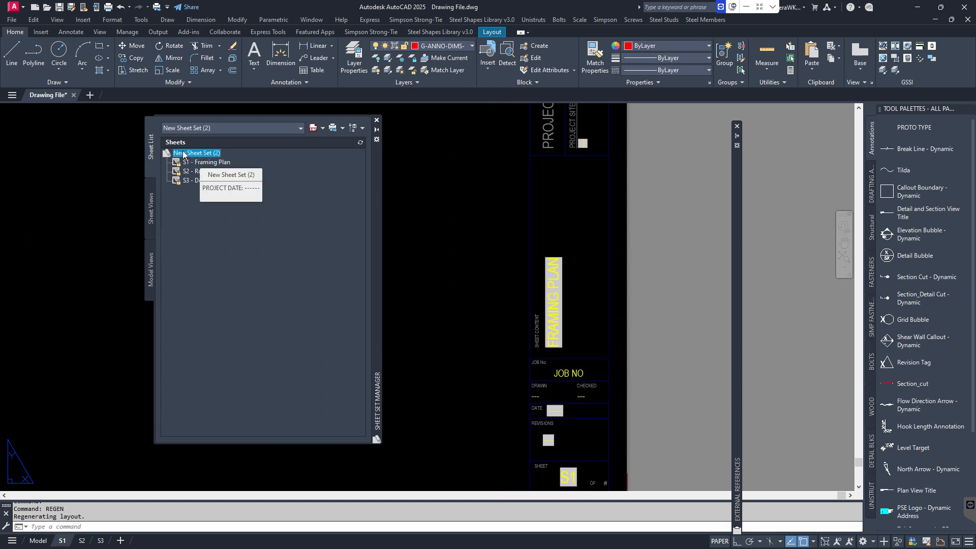
{"action": "key", "text": "Escape"}
{"action": "right_click", "coordinate": [190, 157]}
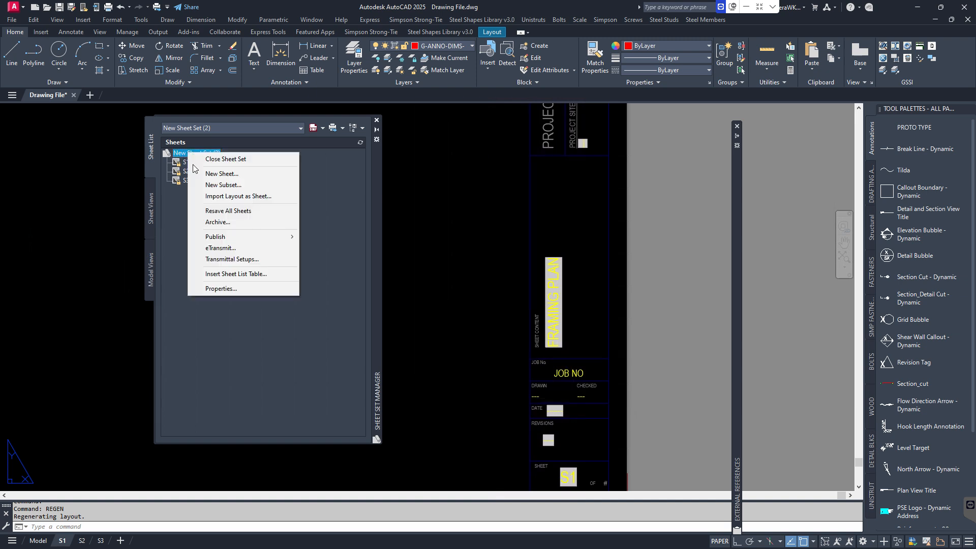
{"action": "left_click", "coordinate": [221, 288]}
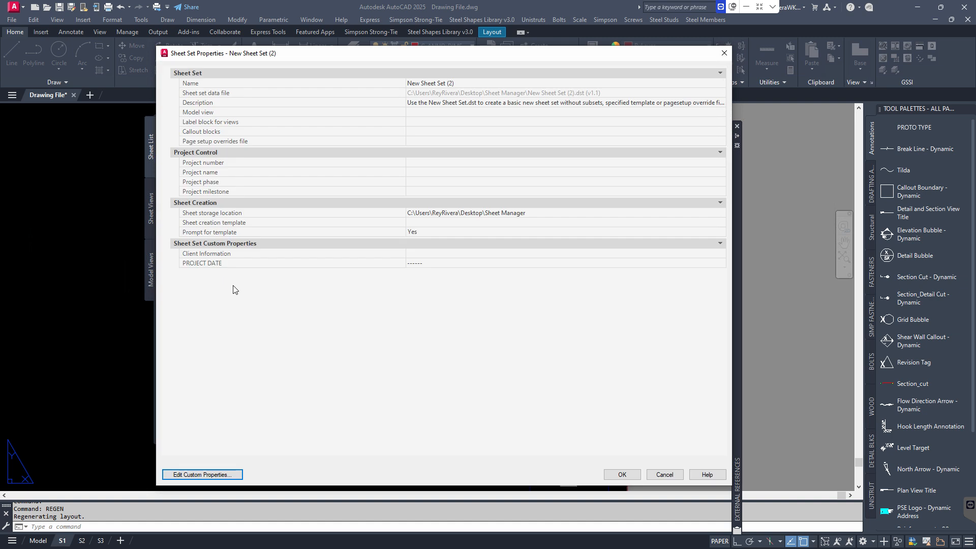
{"action": "left_click", "coordinate": [425, 265]}
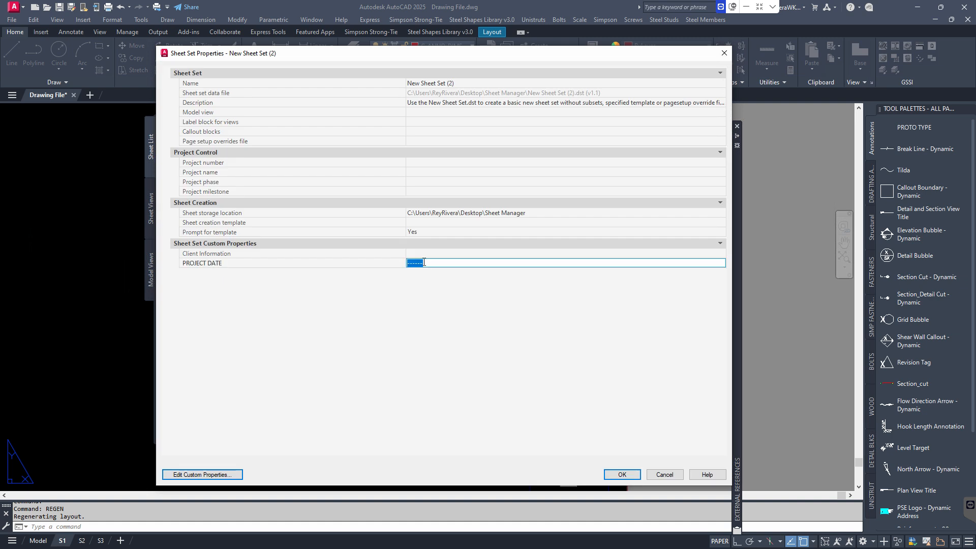
{"action": "type", "text": "02/01/2025"}
{"action": "left_click", "coordinate": [454, 253]}
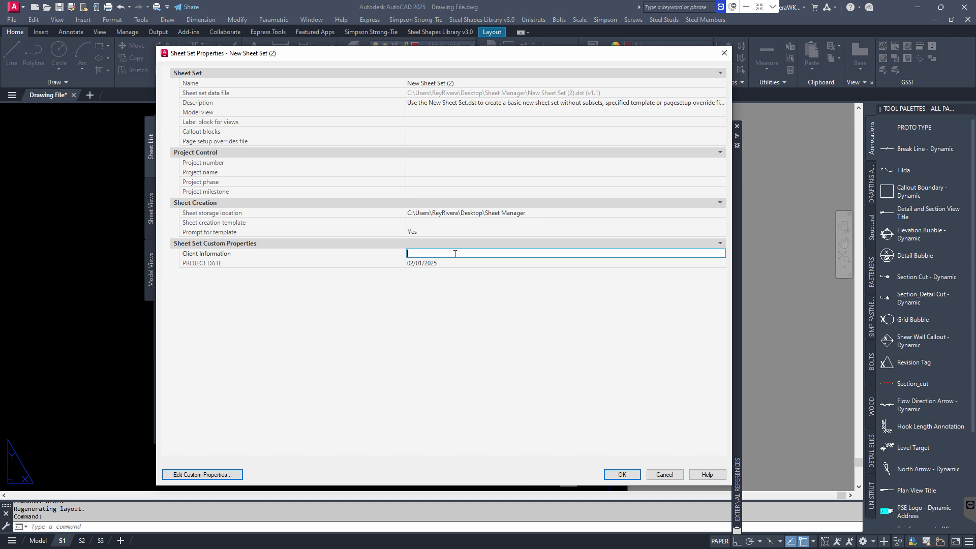
{"action": "type", "text": "This is a Test"}
{"action": "left_click", "coordinate": [621, 474]}
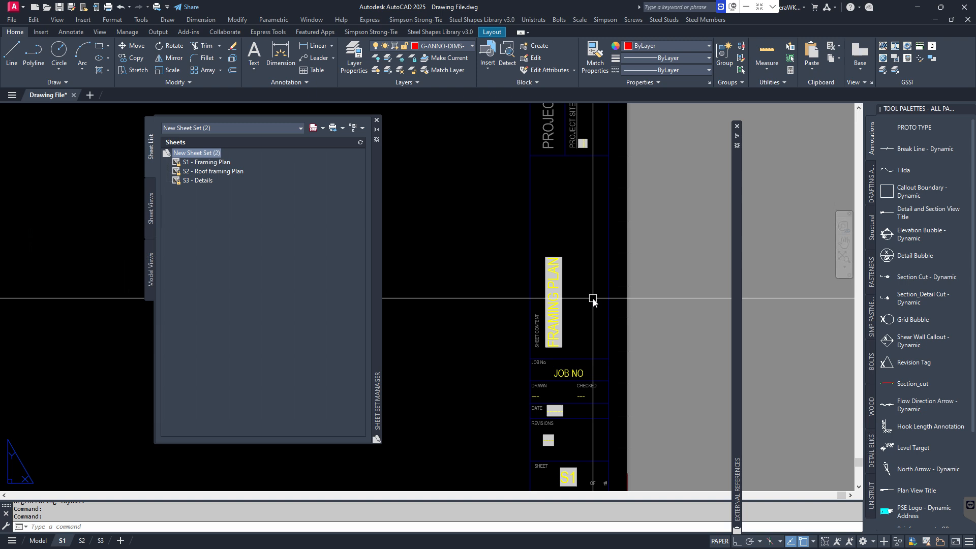
Regenerate layout S1 and check the date and client info fields in its title block
{"action": "type", "text": "re"}
{"action": "key", "text": "Return"}
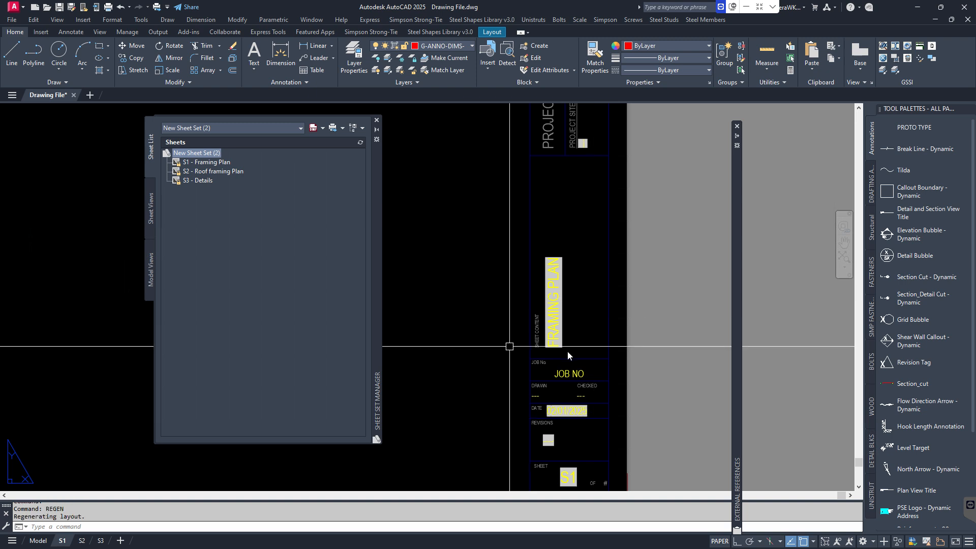
{"action": "scroll", "coordinate": [564, 366], "scroll_direction": "up", "scroll_amount": 3}
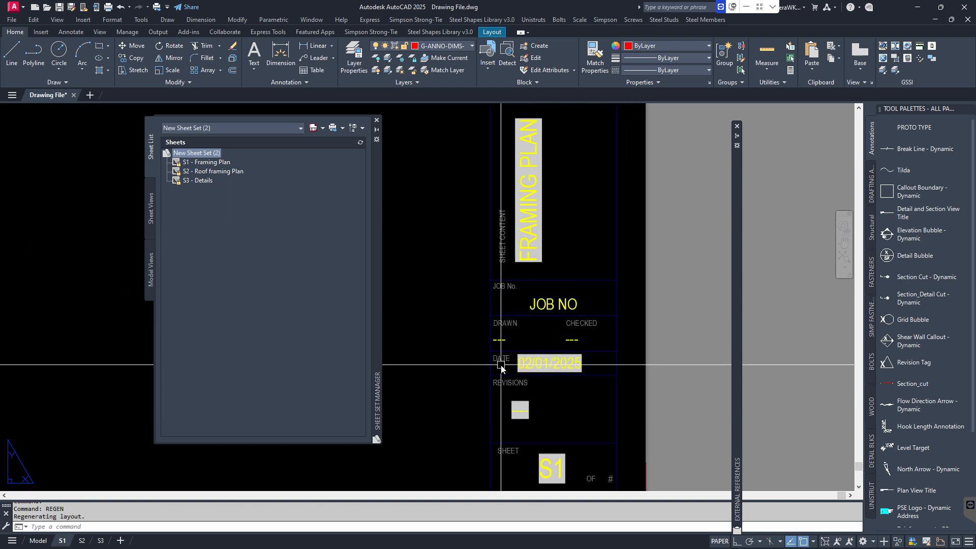
{"action": "scroll", "coordinate": [514, 386], "scroll_direction": "down", "scroll_amount": 5}
{"action": "scroll", "coordinate": [546, 178], "scroll_direction": "up", "scroll_amount": 8}
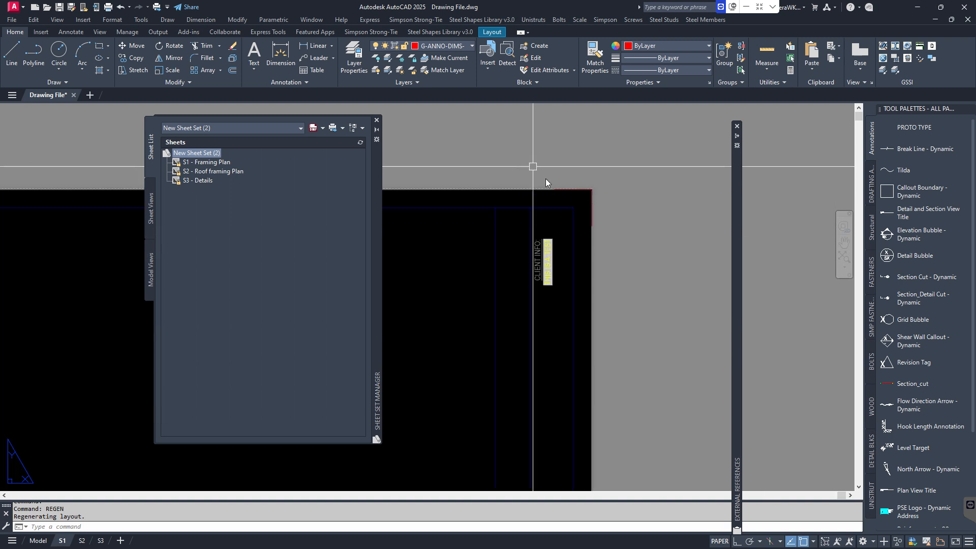
{"action": "scroll", "coordinate": [540, 248], "scroll_direction": "down", "scroll_amount": 8}
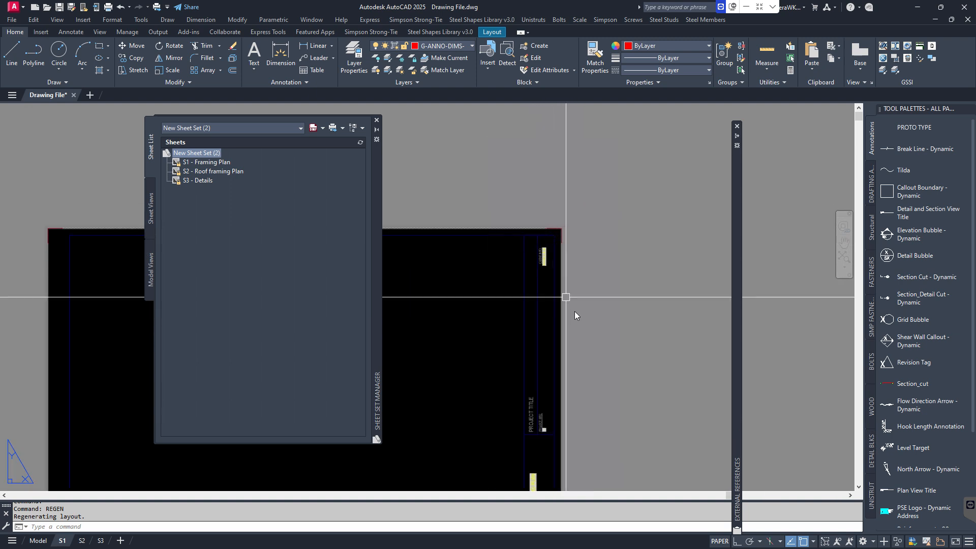
Switch to layout S2 and check the client info, date and sheet number fields in its title block
{"action": "left_click", "coordinate": [82, 542]}
{"action": "left_click", "coordinate": [559, 195]}
{"action": "scroll", "coordinate": [556, 191], "scroll_direction": "up", "scroll_amount": 6}
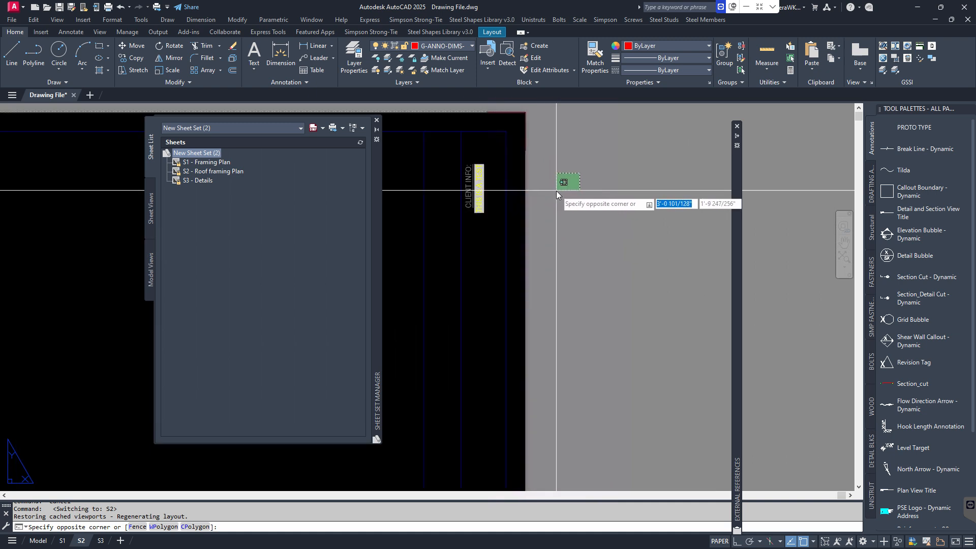
{"action": "scroll", "coordinate": [493, 196], "scroll_direction": "up", "scroll_amount": 4}
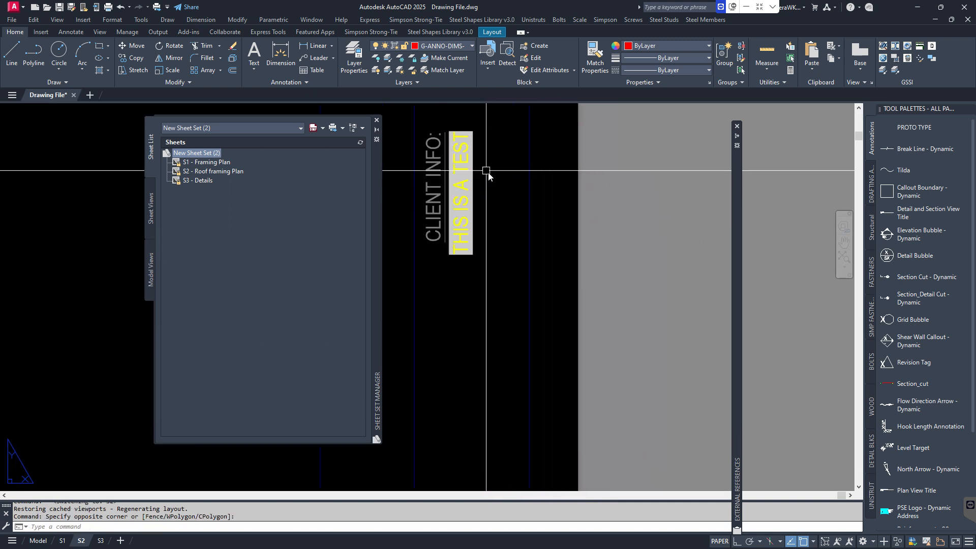
{"action": "scroll", "coordinate": [463, 139], "scroll_direction": "down", "scroll_amount": 6}
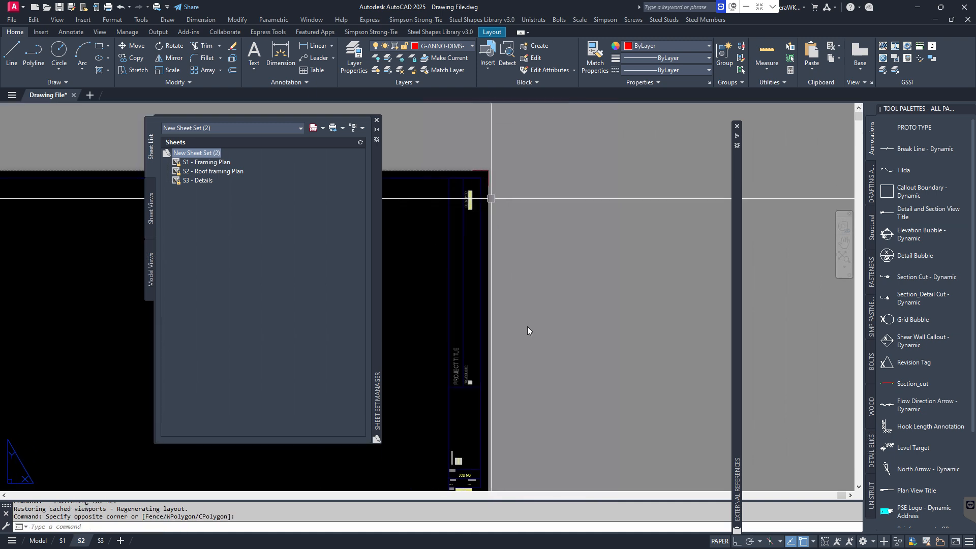
{"action": "scroll", "coordinate": [488, 356], "scroll_direction": "up", "scroll_amount": 4}
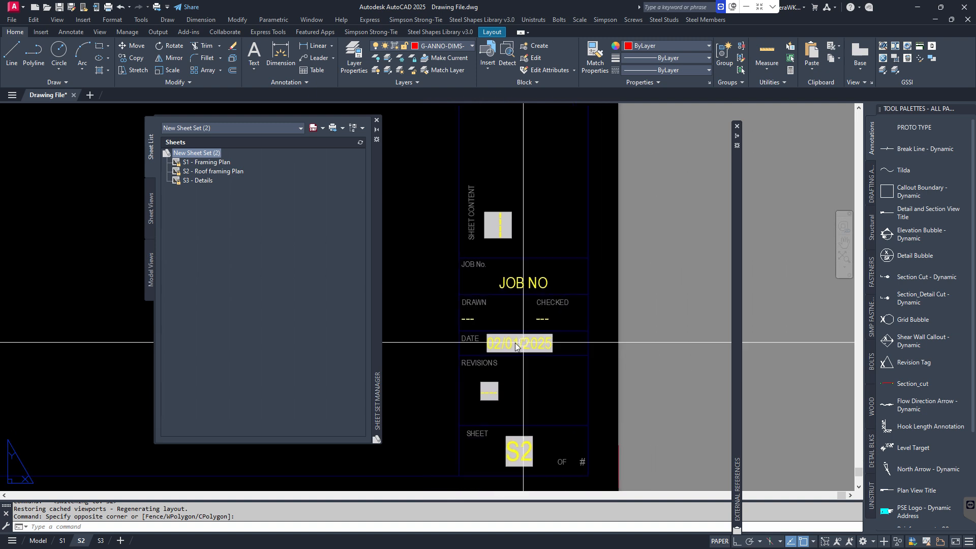
{"action": "scroll", "coordinate": [542, 340], "scroll_direction": "down", "scroll_amount": 5}
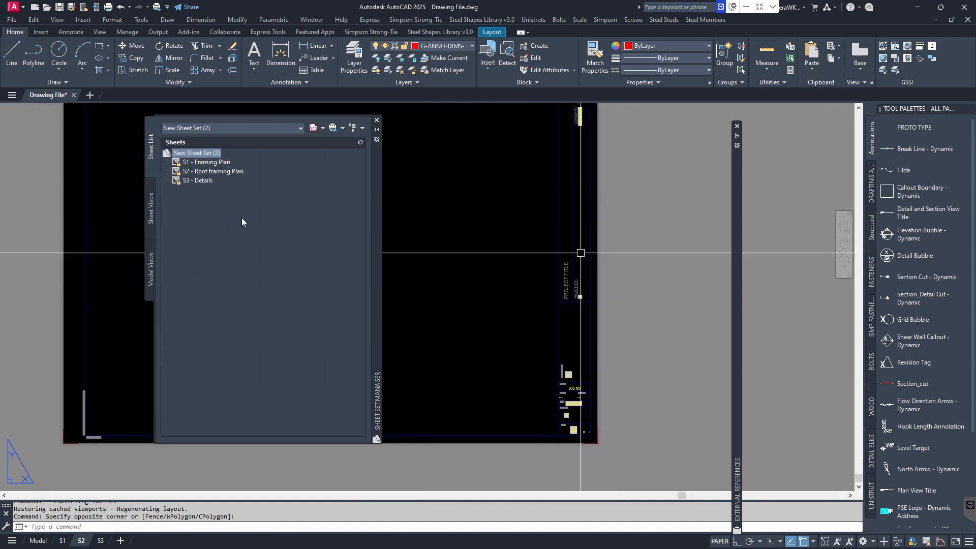
Return to layout S1 and set the revision number of sheet S1 - Framing Plan to 001 in its sheet properties
{"action": "left_click", "coordinate": [62, 541]}
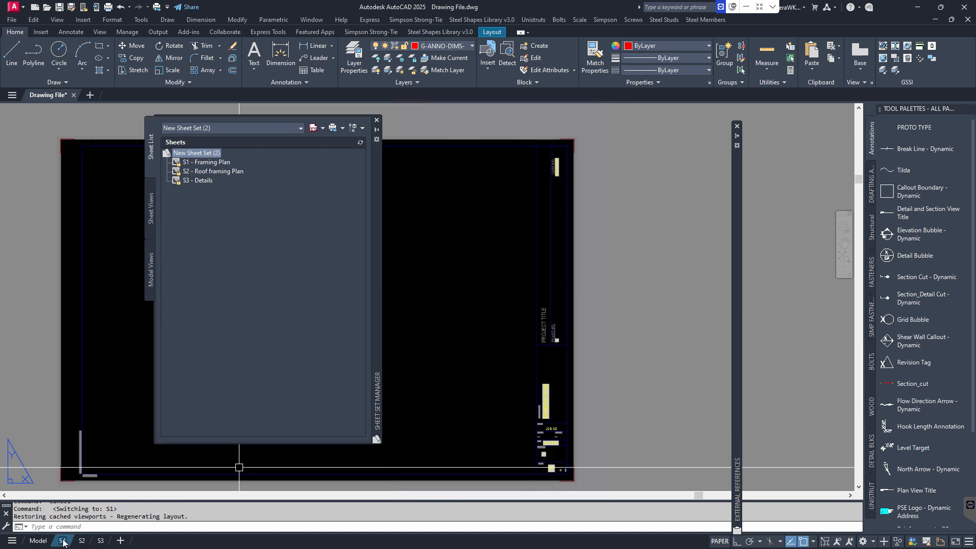
{"action": "left_click", "coordinate": [536, 283]}
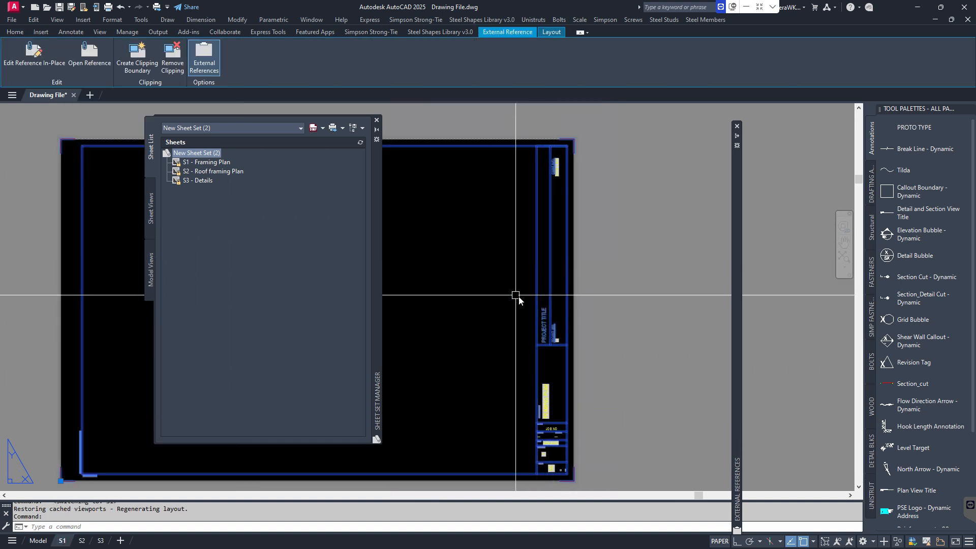
{"action": "key", "text": "Escape"}
{"action": "key", "text": "Escape"}
{"action": "scroll", "coordinate": [571, 397], "scroll_direction": "up", "scroll_amount": 6}
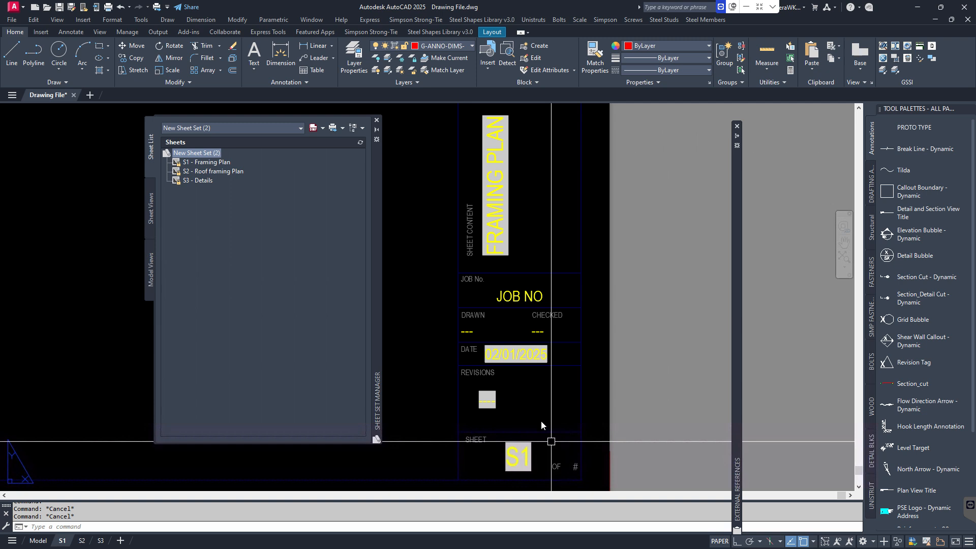
{"action": "middle_click_drag", "start_coordinate": [512, 397], "coordinate": [534, 396]}
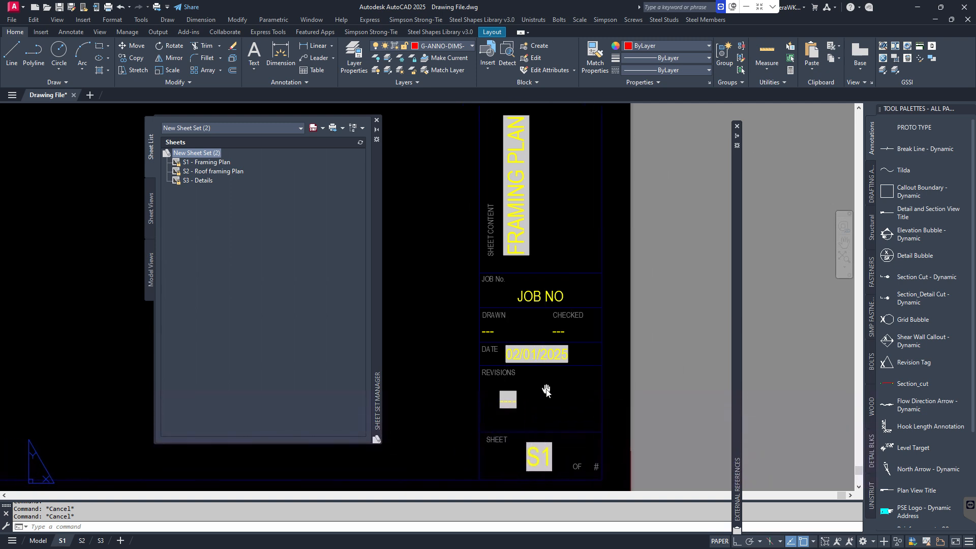
{"action": "left_click", "coordinate": [201, 163]}
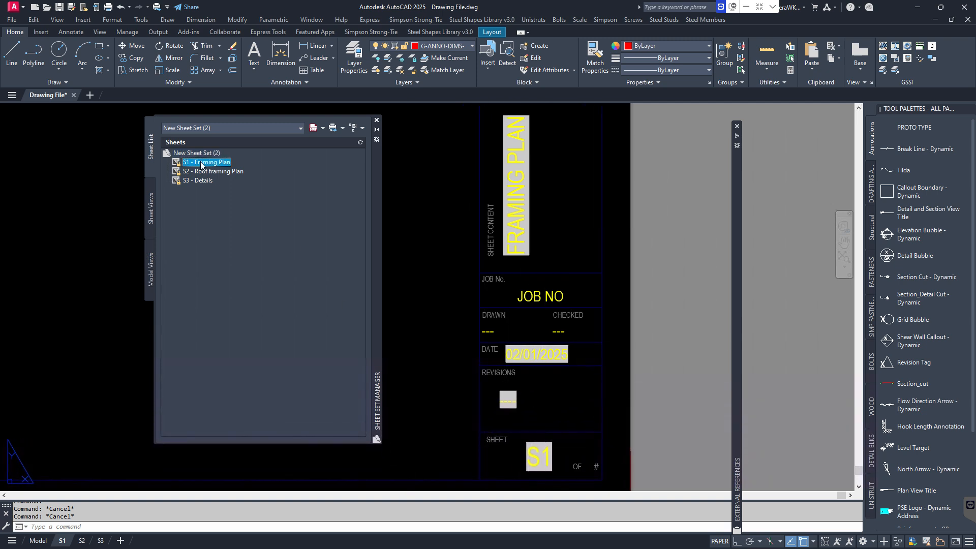
{"action": "right_click", "coordinate": [200, 164]}
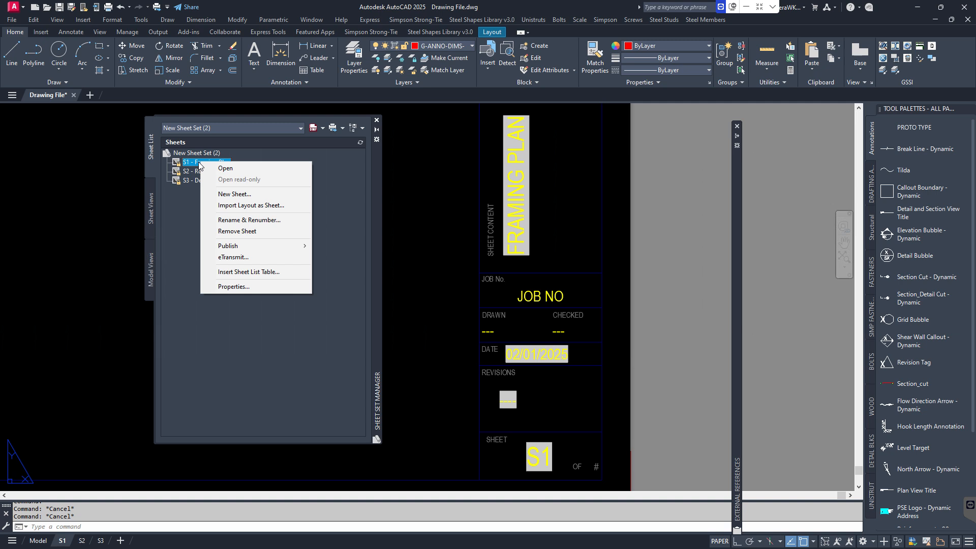
{"action": "left_click", "coordinate": [242, 286]}
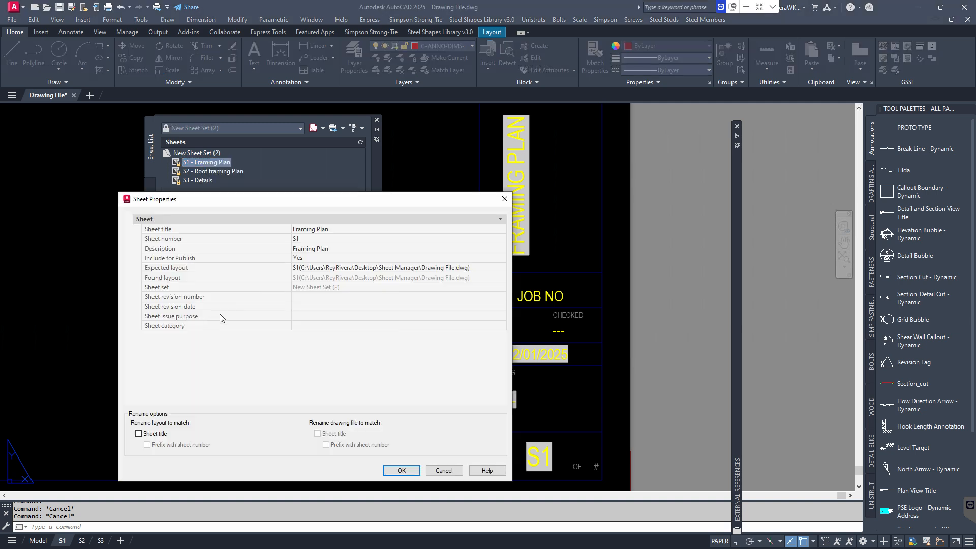
{"action": "left_click_drag", "start_coordinate": [358, 201], "coordinate": [267, 191]}
{"action": "left_click", "coordinate": [220, 286]}
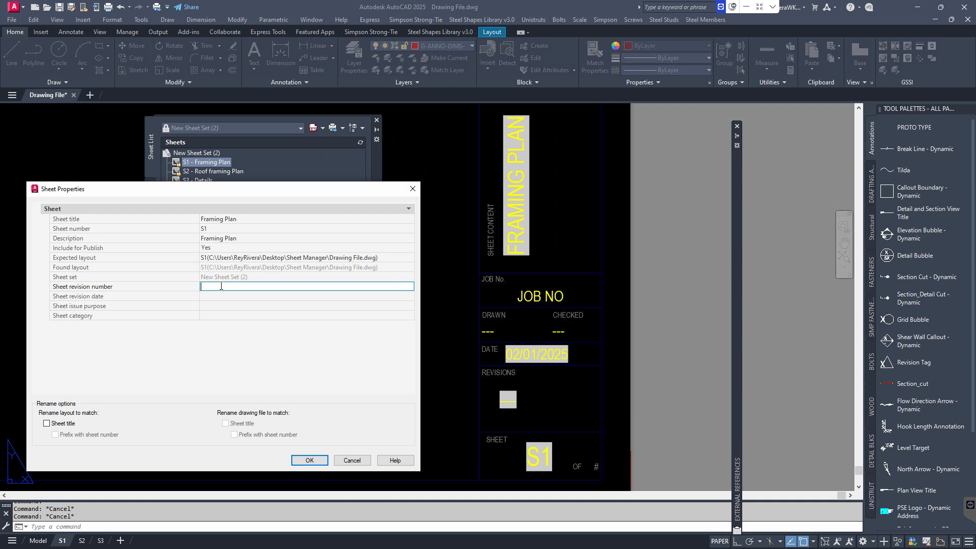
{"action": "type", "text": "001"}
{"action": "left_click", "coordinate": [310, 462]}
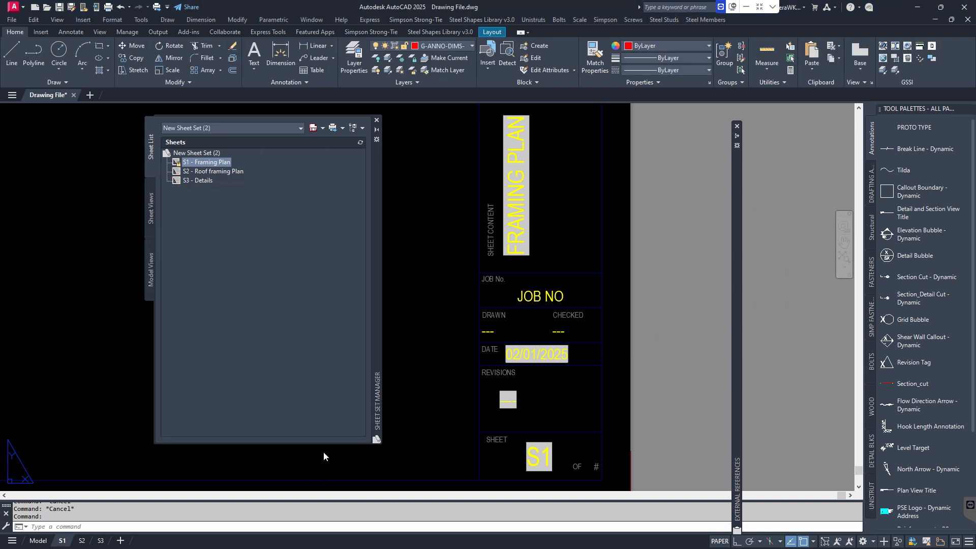
Regenerate layout S1 to update the revisions field in its title block
{"action": "left_click", "coordinate": [641, 343]}
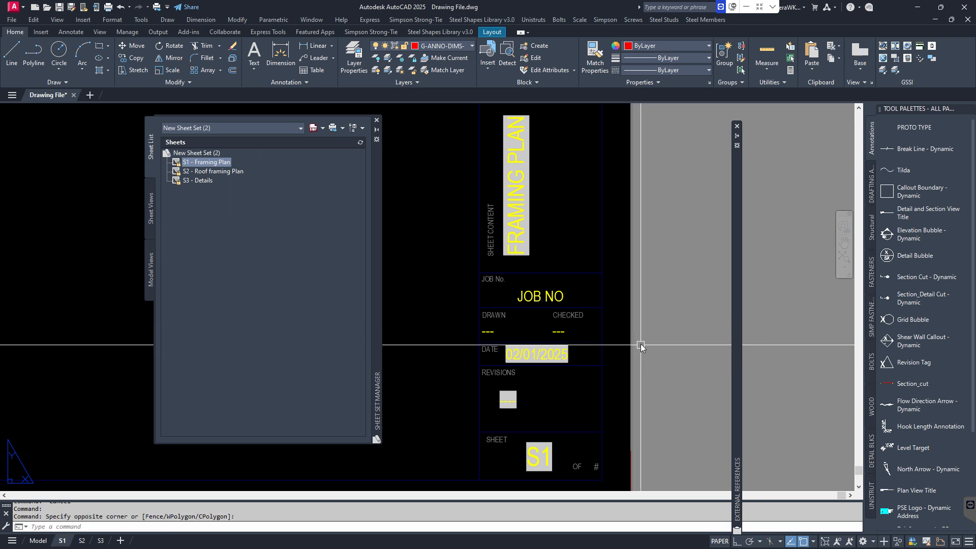
{"action": "type", "text": "REGEN"}
{"action": "key", "text": "Return"}
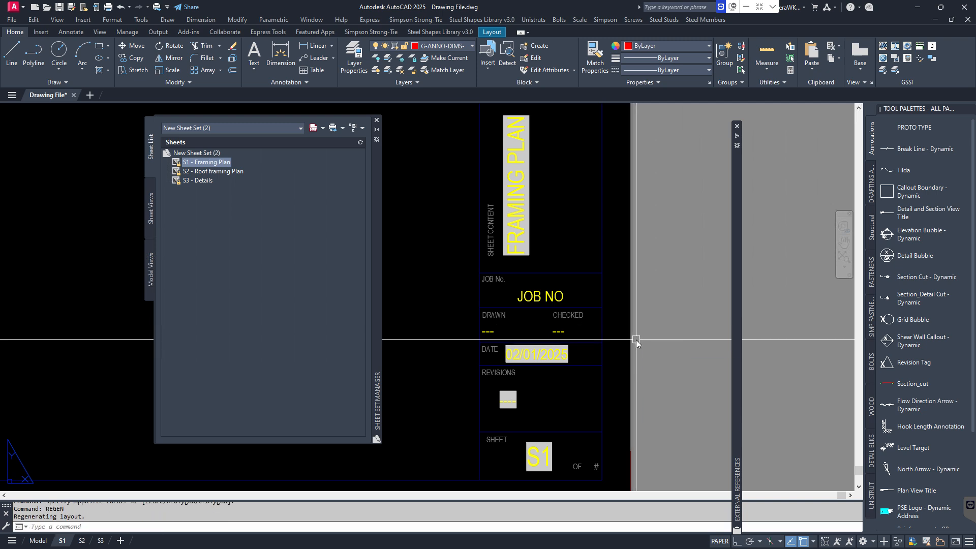
{"action": "key", "text": "Escape"}
{"action": "key", "text": "Escape"}
Examine the project site field in S1's title block and look for a matching entry in the sheet set properties
{"action": "scroll", "coordinate": [636, 340], "scroll_direction": "down", "scroll_amount": 2}
{"action": "middle_click_drag", "start_coordinate": [606, 250], "coordinate": [611, 352]}
{"action": "scroll", "coordinate": [690, 303], "scroll_direction": "down", "scroll_amount": 1}
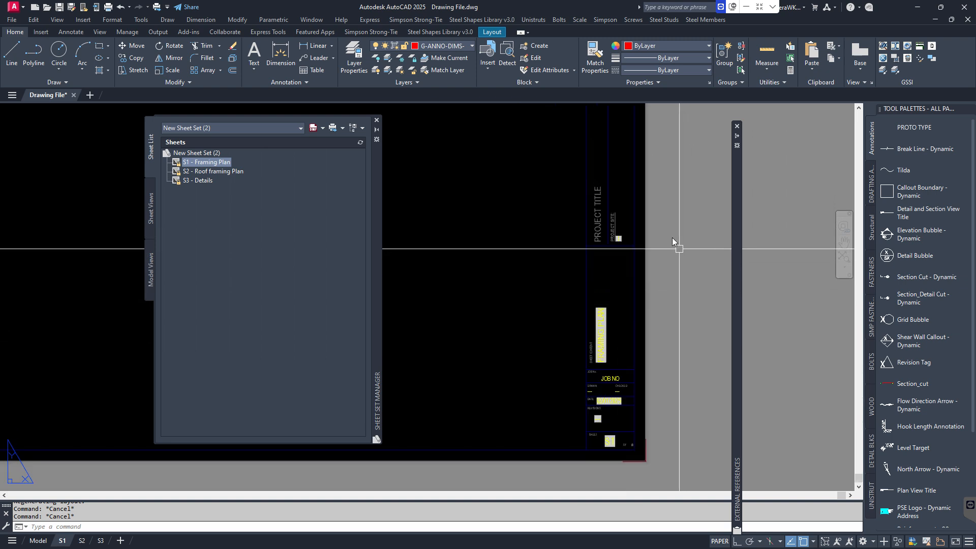
{"action": "scroll", "coordinate": [649, 246], "scroll_direction": "up", "scroll_amount": 5}
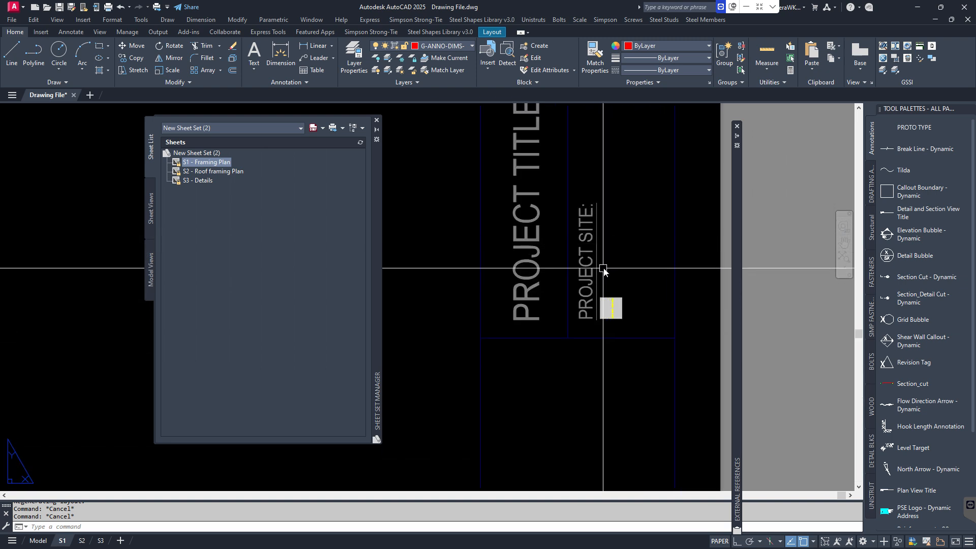
{"action": "scroll", "coordinate": [612, 243], "scroll_direction": "down", "scroll_amount": 2}
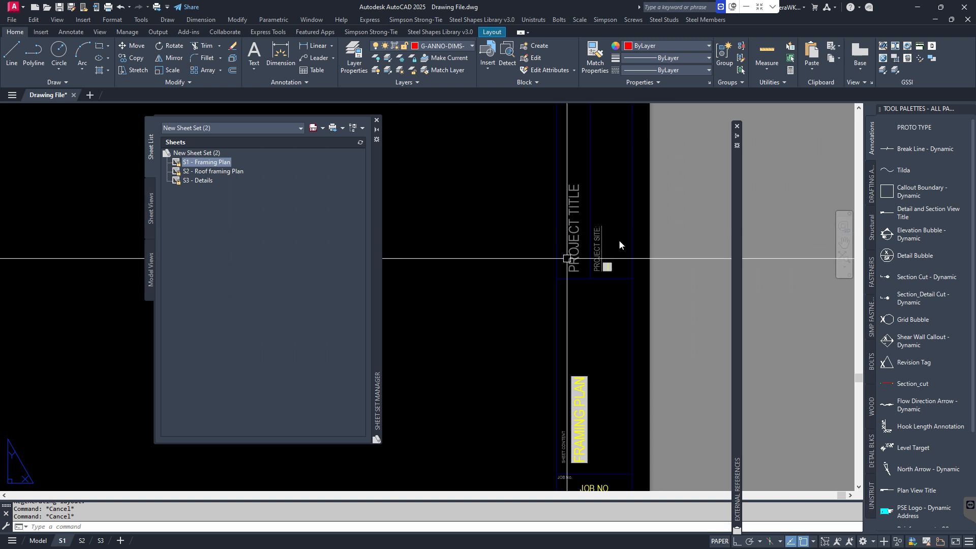
{"action": "scroll", "coordinate": [612, 231], "scroll_direction": "up", "scroll_amount": 2}
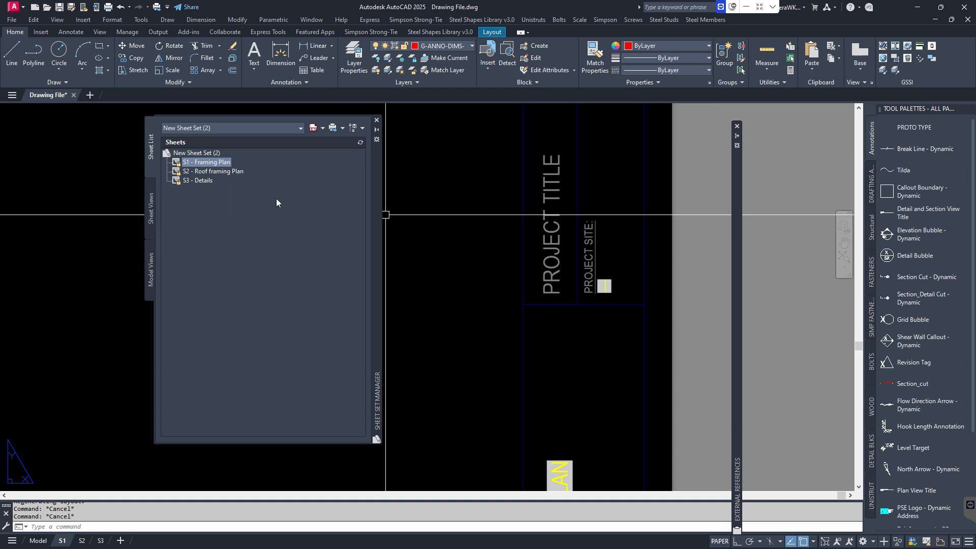
{"action": "left_click", "coordinate": [199, 154]}
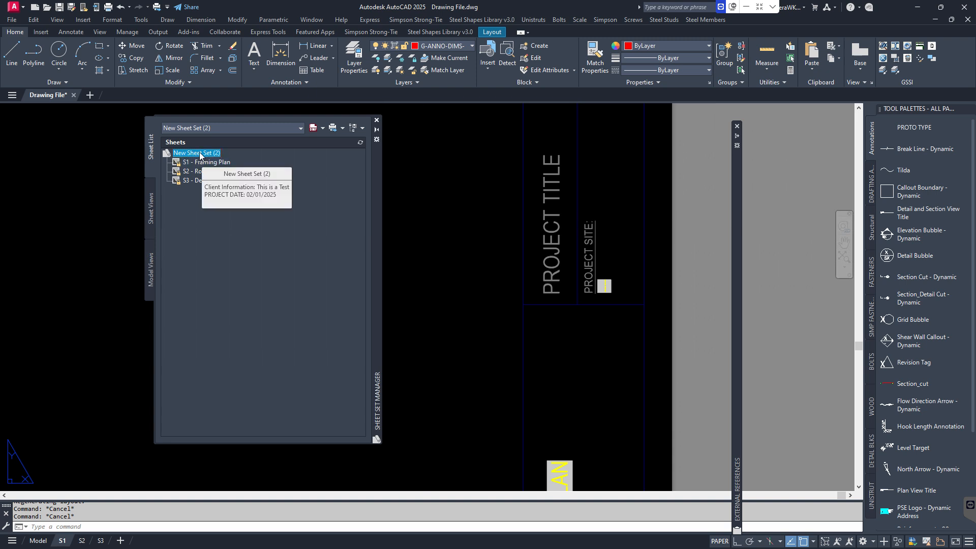
{"action": "right_click", "coordinate": [199, 155]}
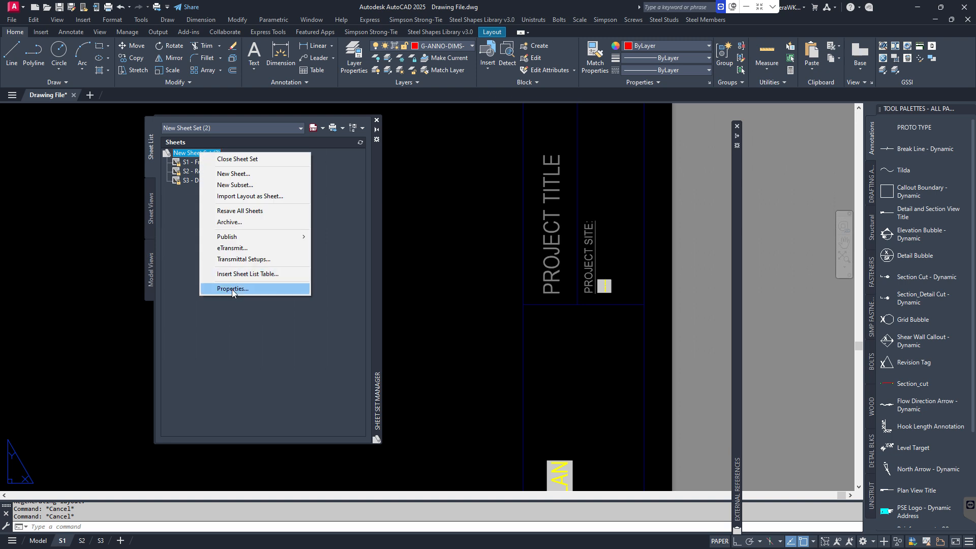
{"action": "left_click", "coordinate": [232, 288]}
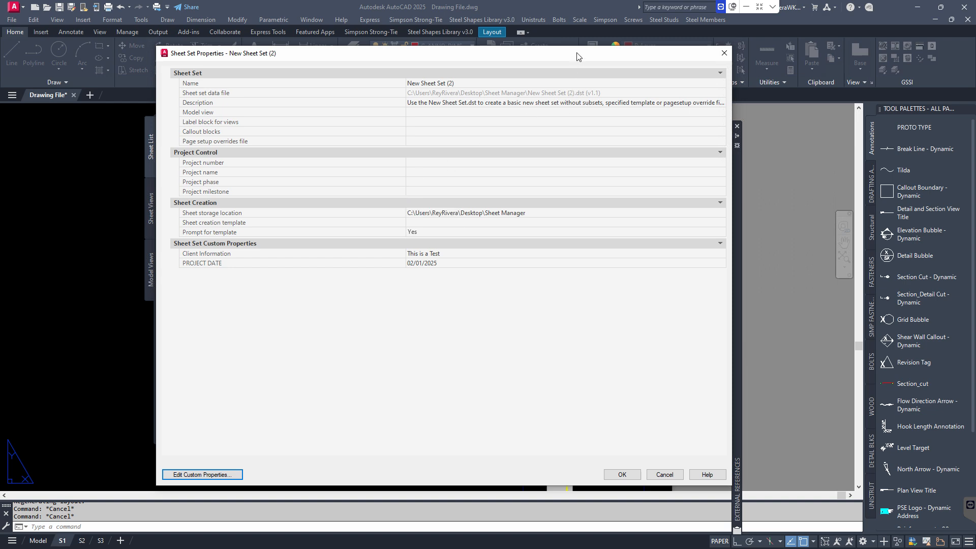
{"action": "left_click_drag", "start_coordinate": [576, 54], "coordinate": [477, 166]}
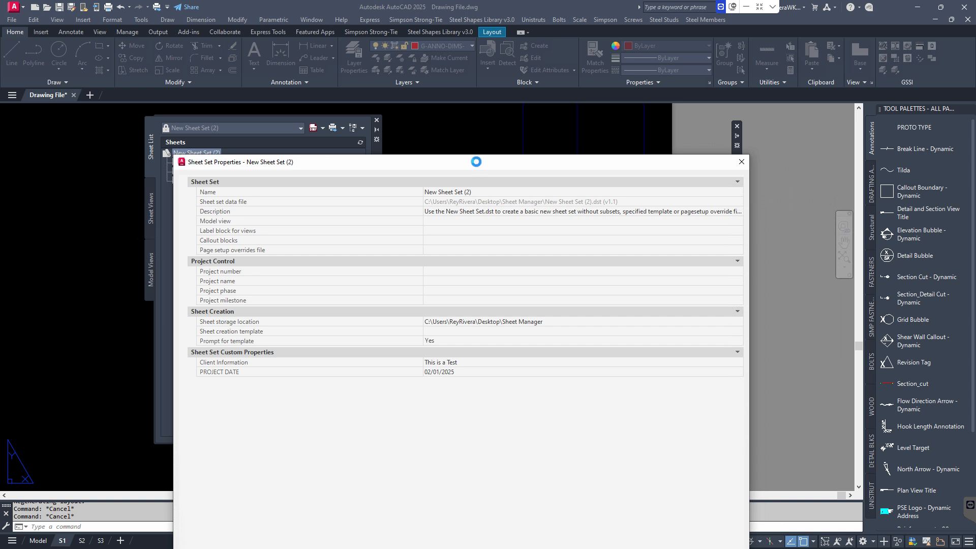
{"action": "left_click_drag", "start_coordinate": [476, 162], "coordinate": [340, 140]}
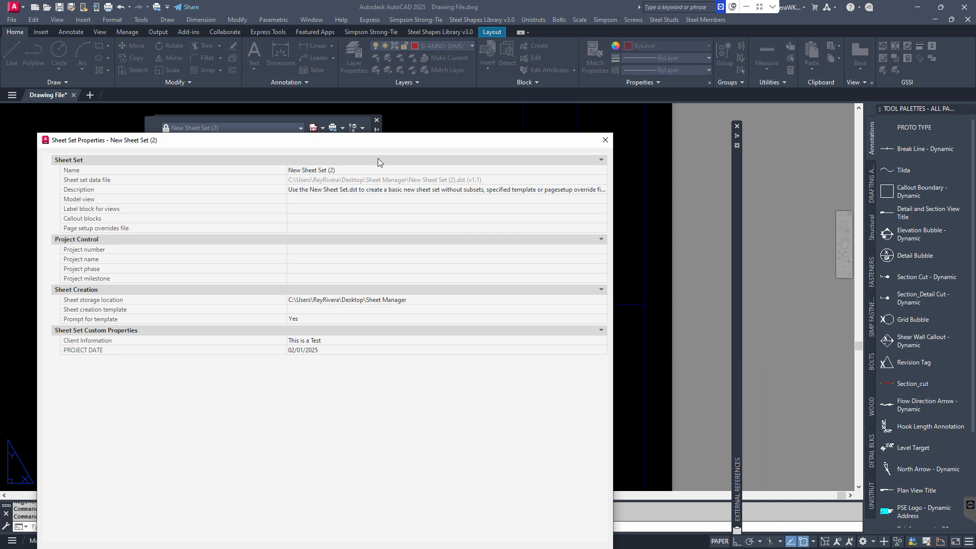
{"action": "left_click", "coordinate": [605, 141]}
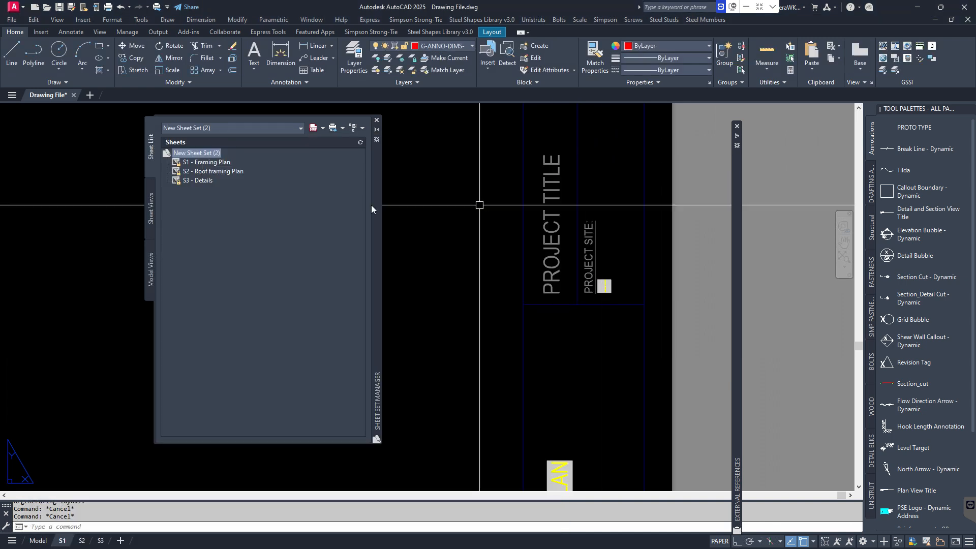
Compare the sheet properties of S1 - Framing Plan with the sheet set's project control properties to find the project site's source
{"action": "left_click", "coordinate": [208, 163]}
{"action": "right_click", "coordinate": [210, 164]}
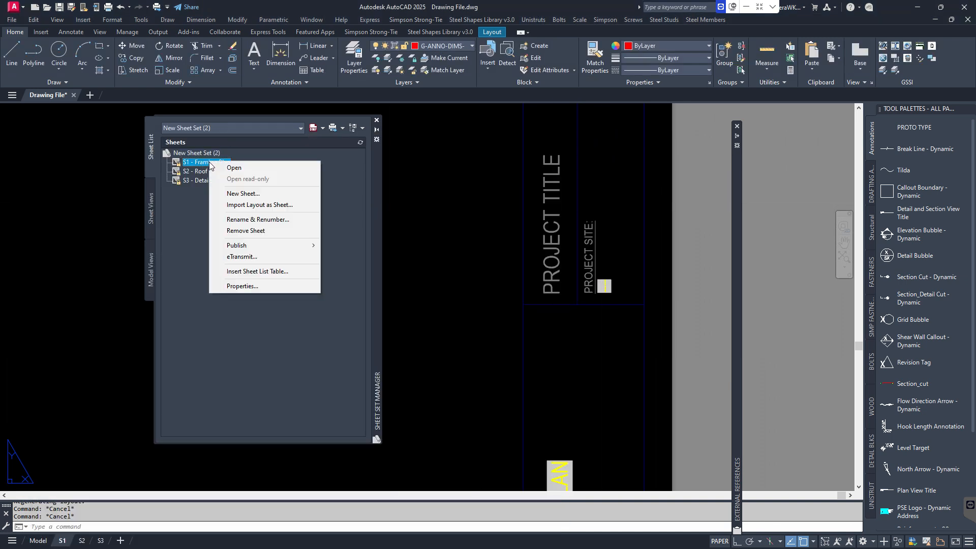
{"action": "left_click", "coordinate": [243, 285]}
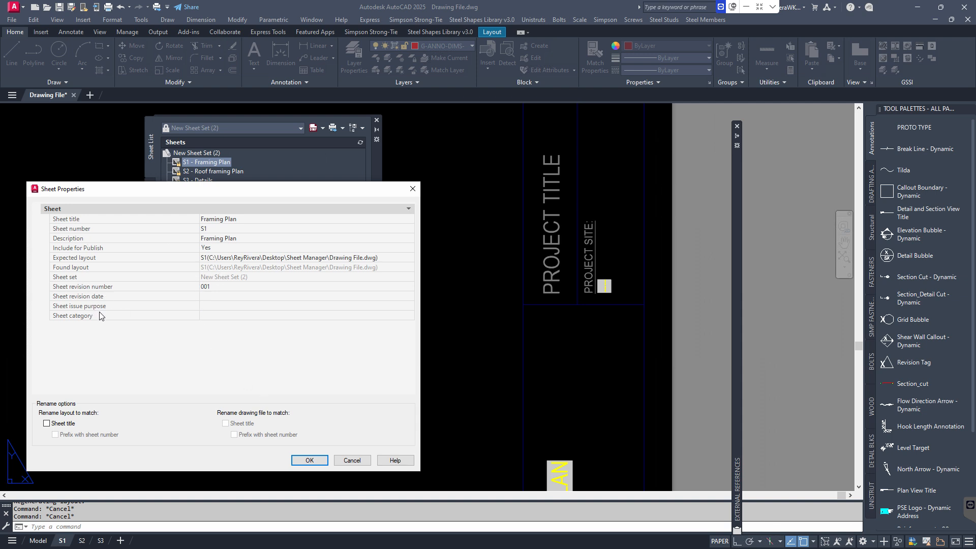
{"action": "left_click", "coordinate": [351, 460]}
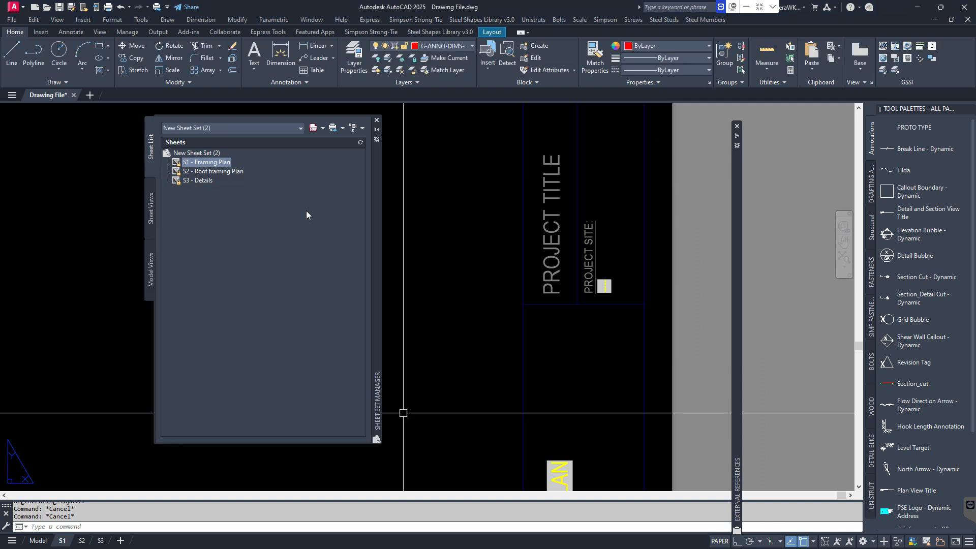
{"action": "right_click", "coordinate": [197, 155]}
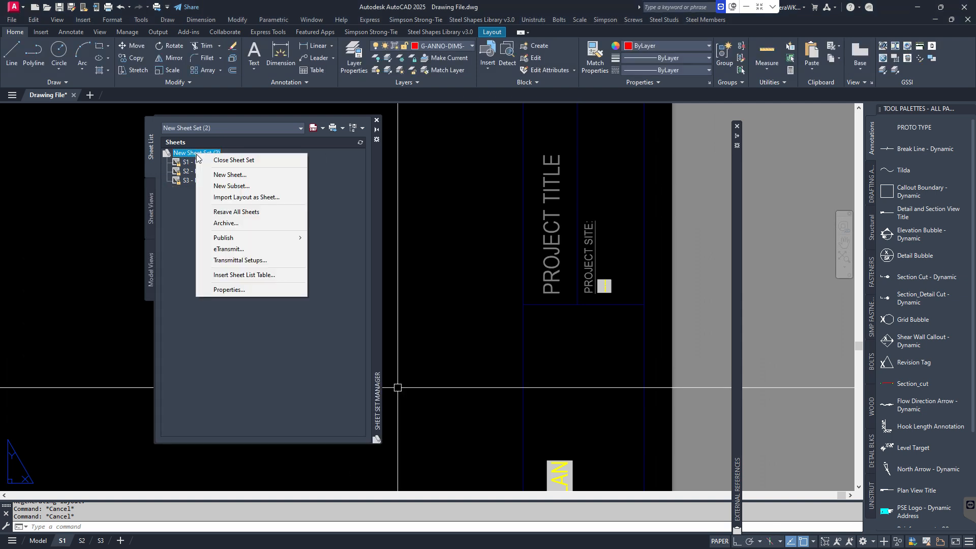
{"action": "left_click", "coordinate": [235, 289]}
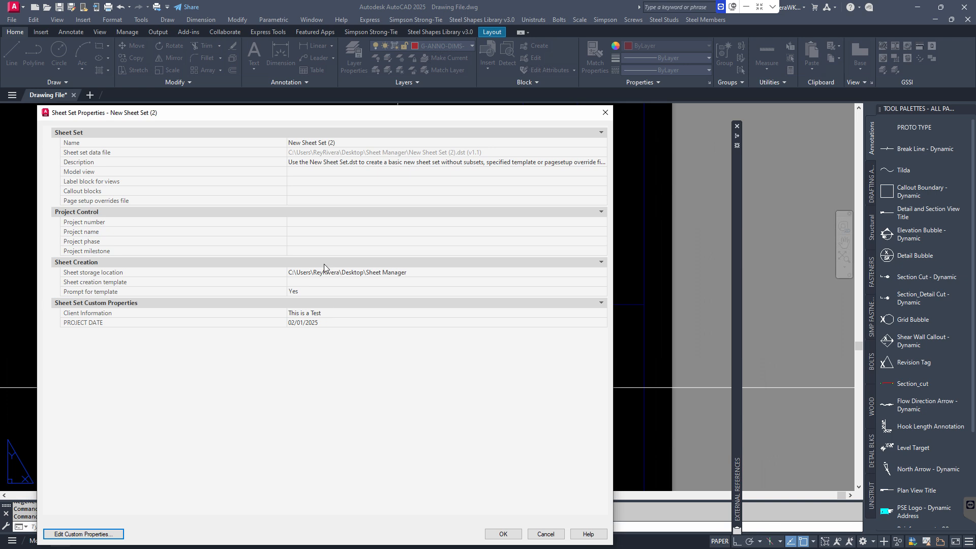
{"action": "left_click", "coordinate": [316, 232]}
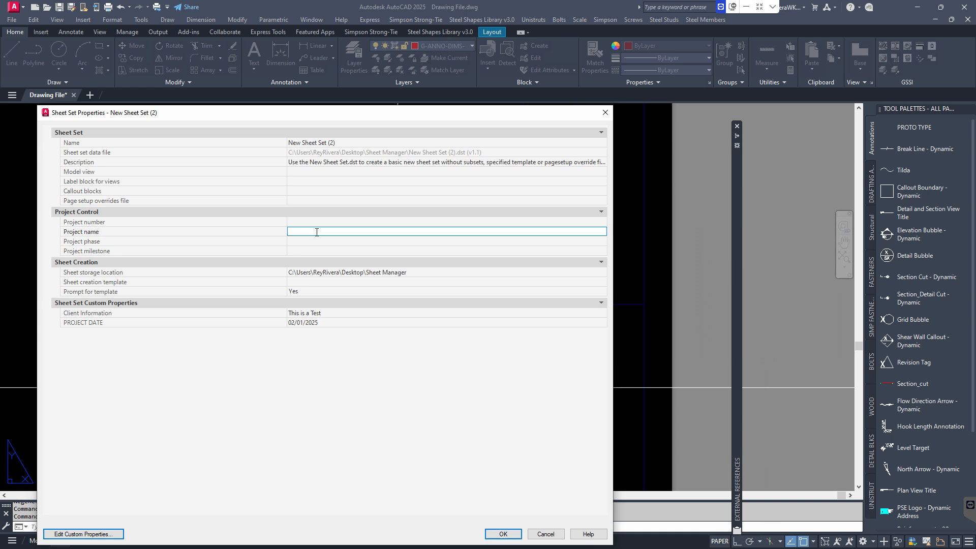
{"action": "left_click", "coordinate": [605, 114]}
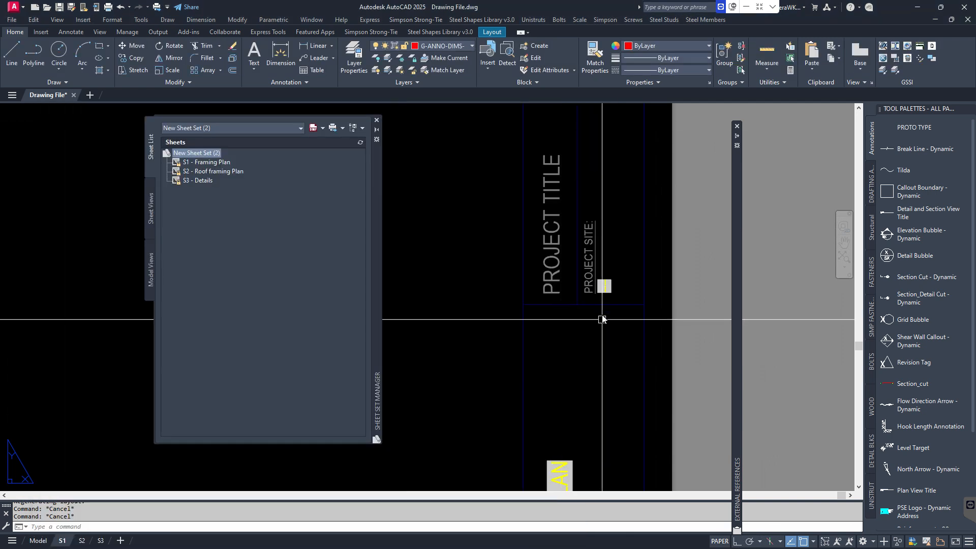
Inspect the project site field in S1's title block to identify which sheet set property and format it uses
{"action": "double_click", "coordinate": [609, 288]}
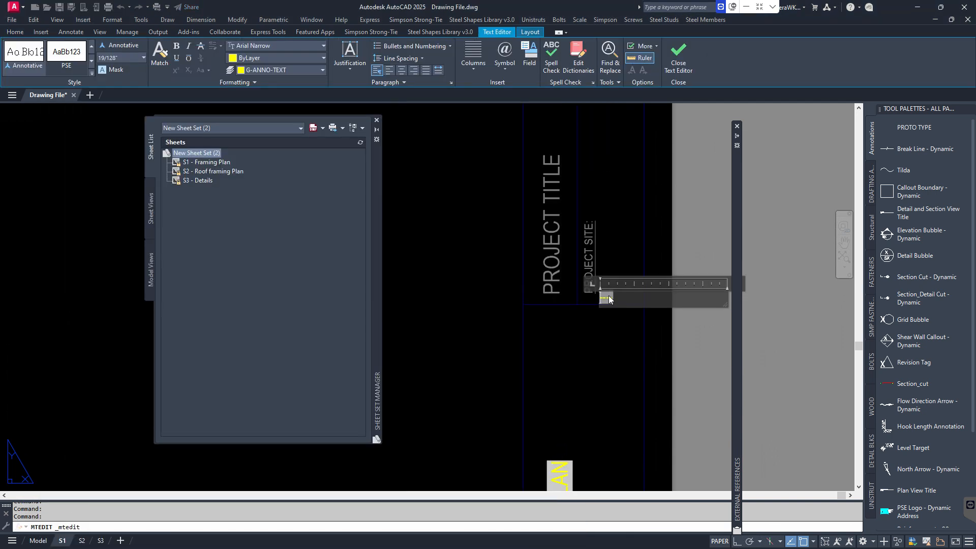
{"action": "right_click", "coordinate": [610, 300]}
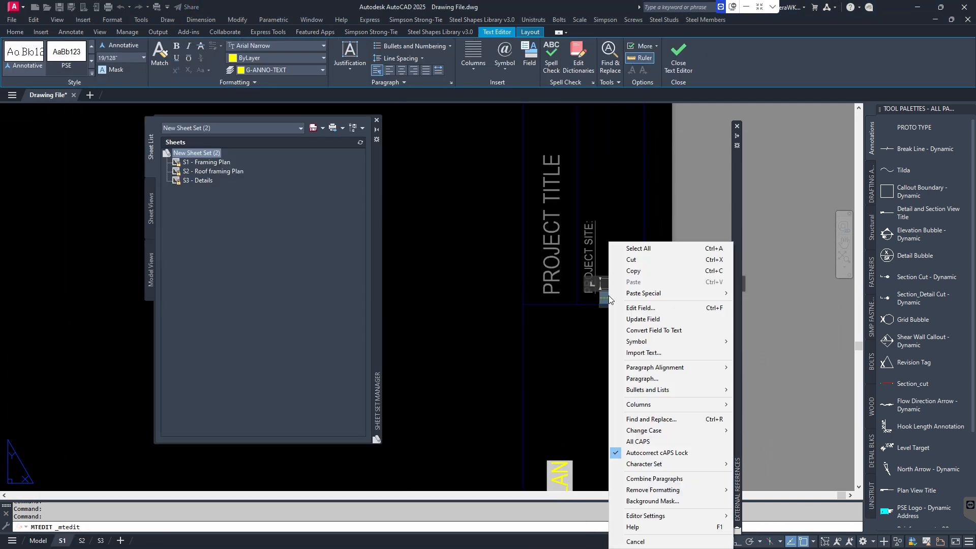
{"action": "left_click", "coordinate": [646, 308]}
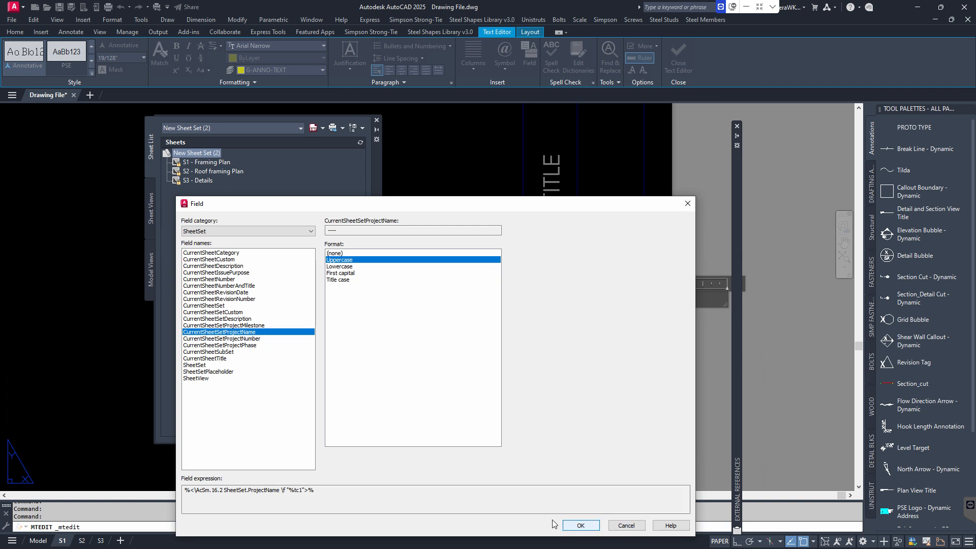
{"action": "left_click", "coordinate": [578, 524]}
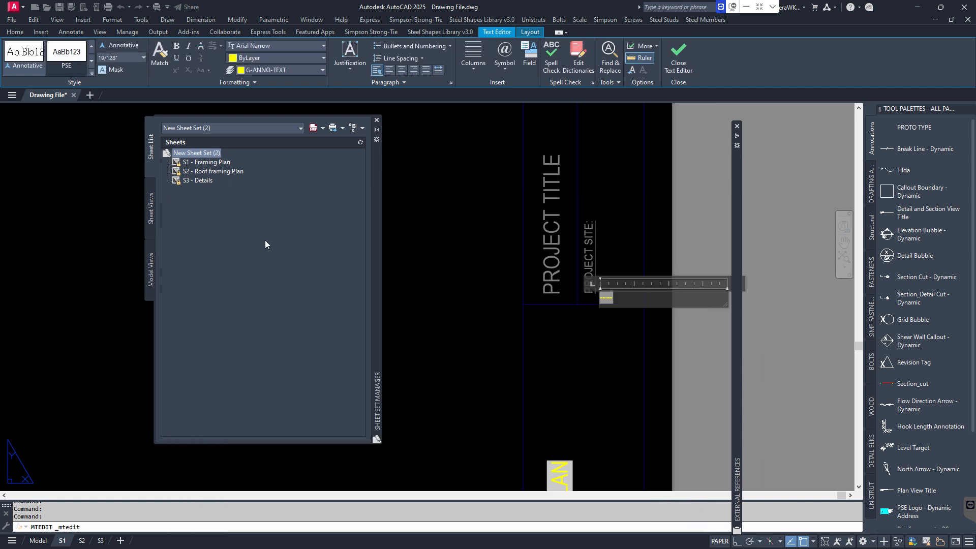
{"action": "left_click", "coordinate": [631, 325]}
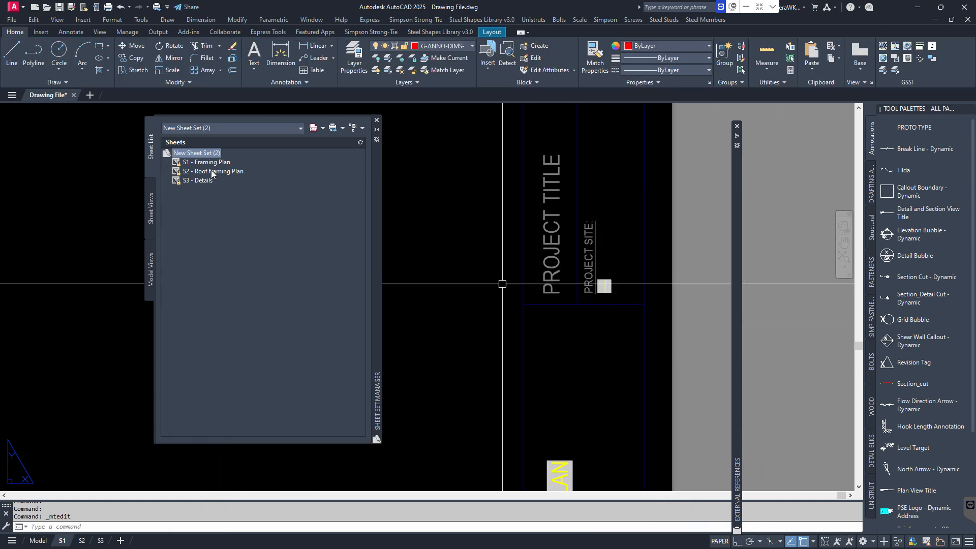
Set the project name to "This is a sample project" in the properties of New Sheet Set (2)
{"action": "right_click", "coordinate": [199, 155]}
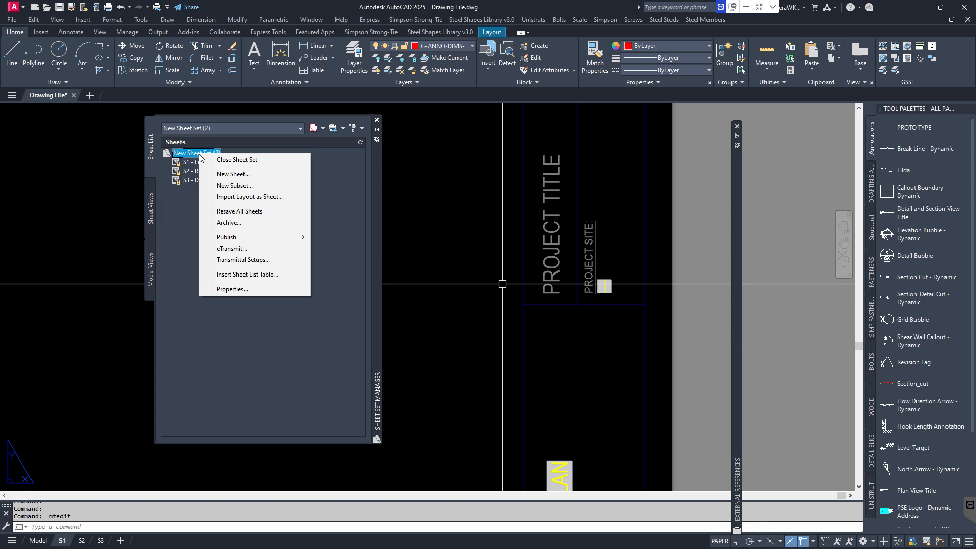
{"action": "left_click", "coordinate": [233, 289]}
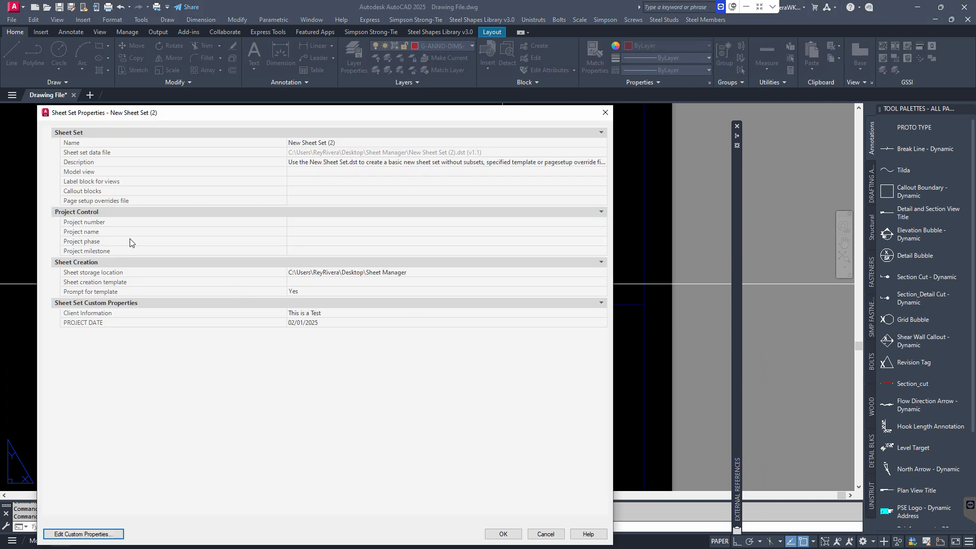
{"action": "left_click", "coordinate": [301, 233]}
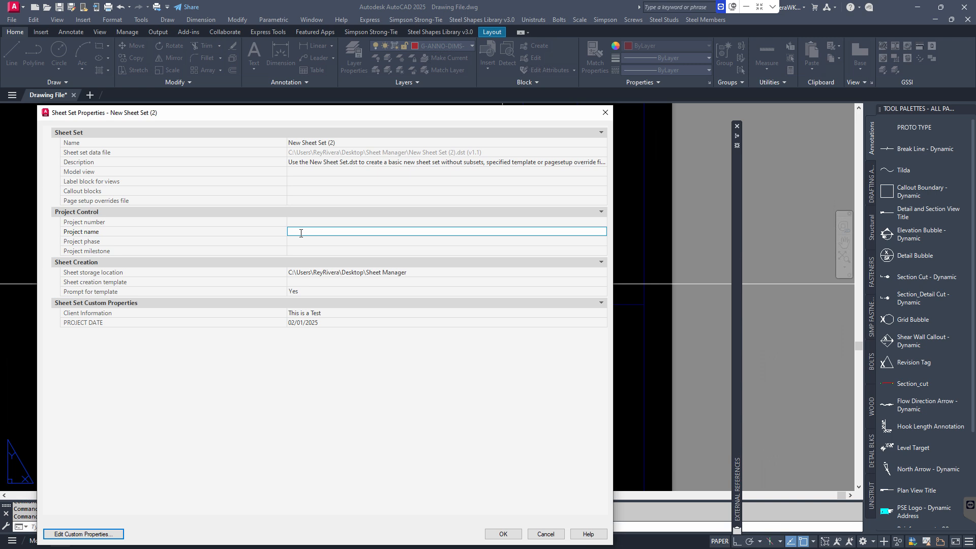
{"action": "mouse_move", "coordinate": [450, 118]}
{"action": "left_mouse_down"}
{"action": "mouse_move", "coordinate": [300, 212]}
{"action": "mouse_move", "coordinate": [496, 160]}
{"action": "left_mouse_up"}
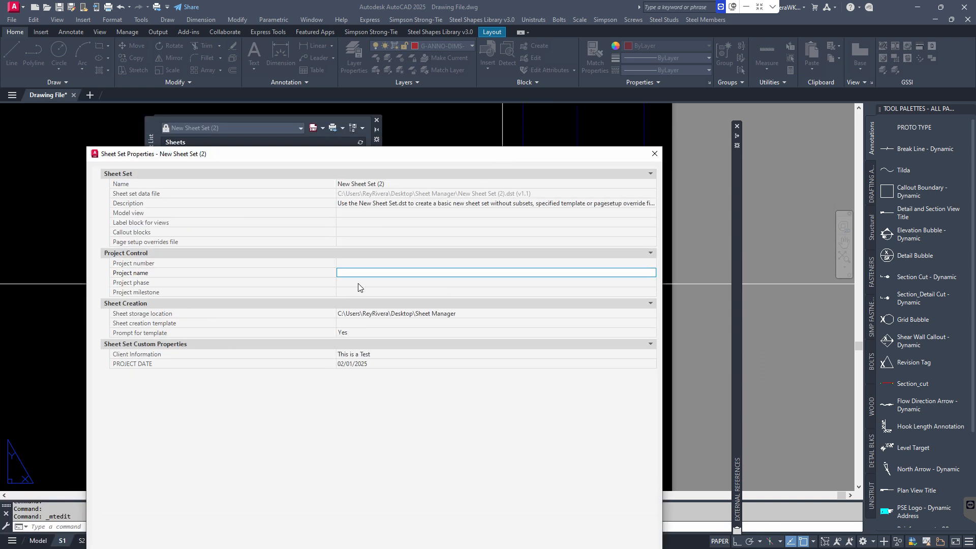
{"action": "type", "text": "This is a sample project"}
{"action": "left_click", "coordinate": [497, 281]}
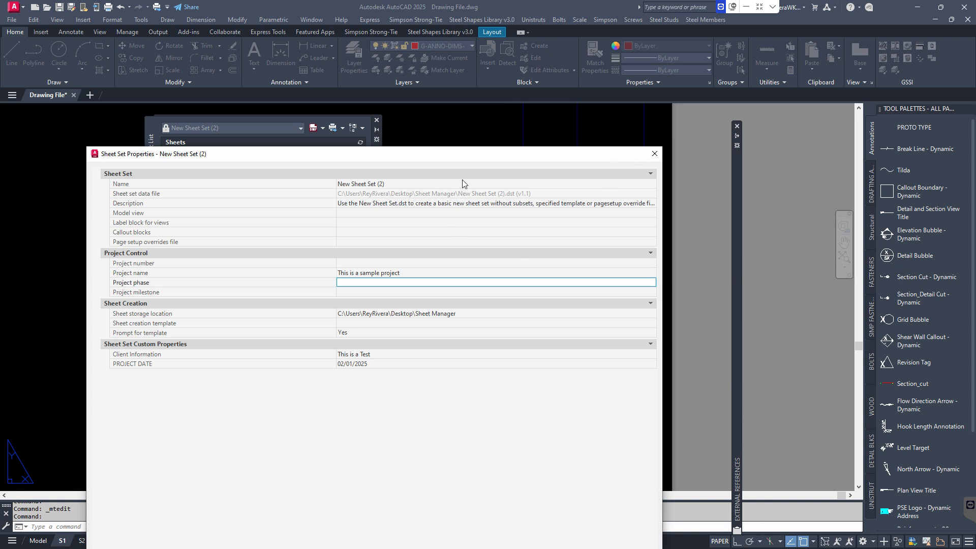
{"action": "left_click_drag", "start_coordinate": [459, 156], "coordinate": [415, 82]}
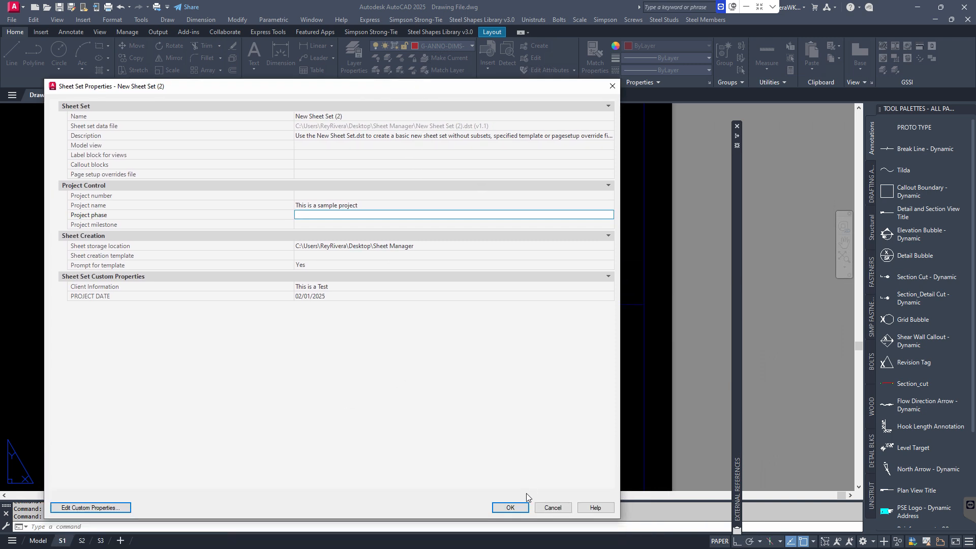
{"action": "left_click", "coordinate": [505, 508]}
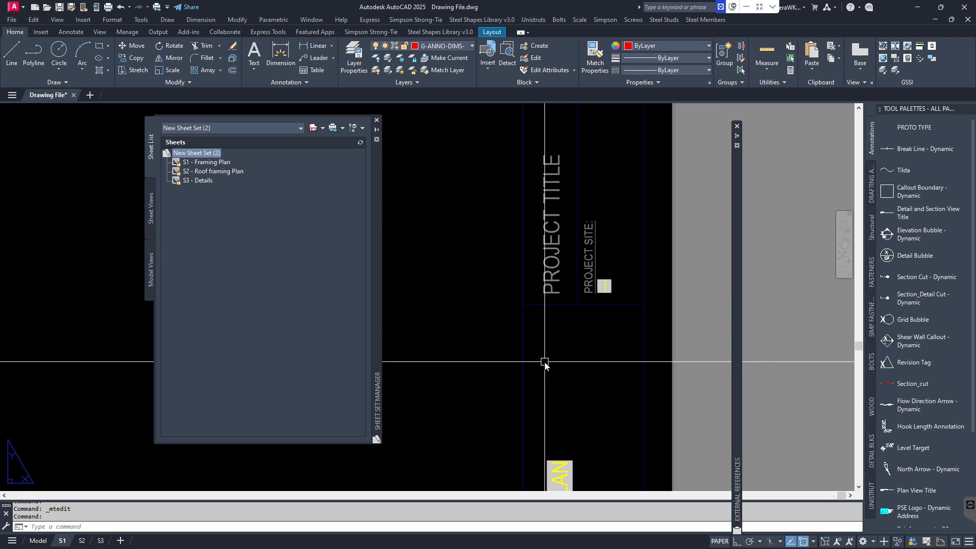
Regenerate layout S1 to update the project site field and view the whole sheet
{"action": "type", "text": "regen"}
{"action": "key", "text": "Return"}
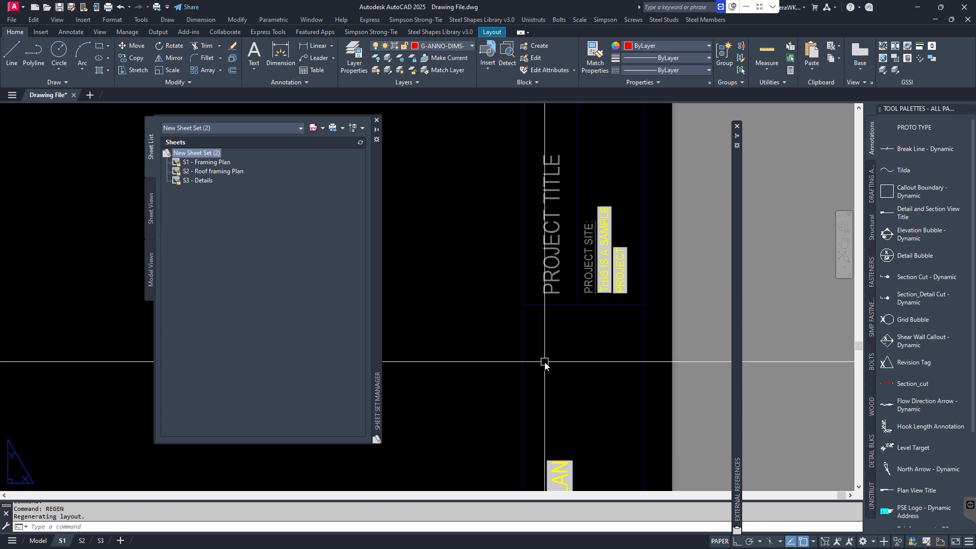
{"action": "scroll", "coordinate": [545, 360], "scroll_direction": "down", "scroll_amount": 6}
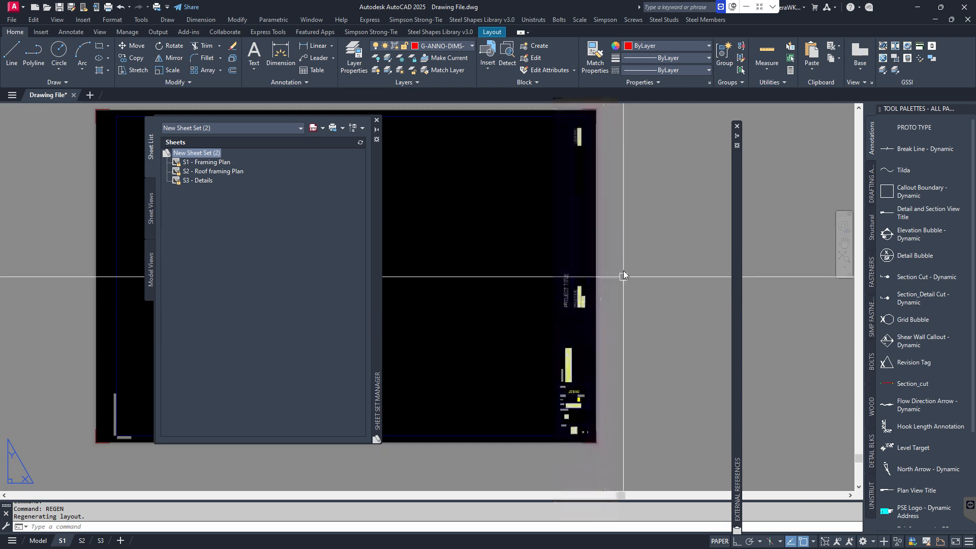
{"action": "mouse_move", "coordinate": [602, 337]}
{"action": "middle_mouse_down"}
{"action": "mouse_move", "coordinate": [631, 370]}
{"action": "mouse_move", "coordinate": [673, 328]}
{"action": "mouse_move", "coordinate": [663, 312]}
{"action": "mouse_move", "coordinate": [649, 340]}
{"action": "middle_mouse_up"}
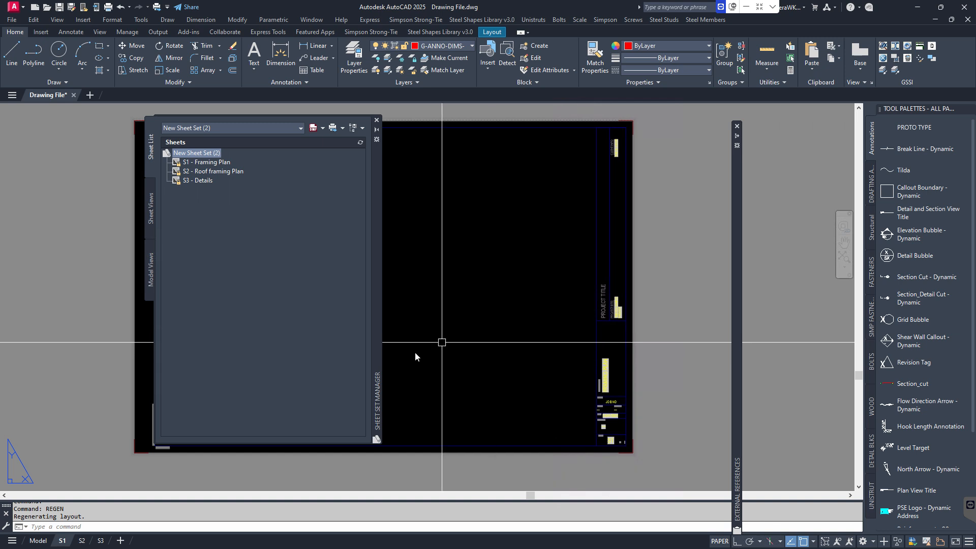
Switch to layout S2 and reposition the Sheet Set Manager clear of the title block
{"action": "left_click", "coordinate": [81, 541]}
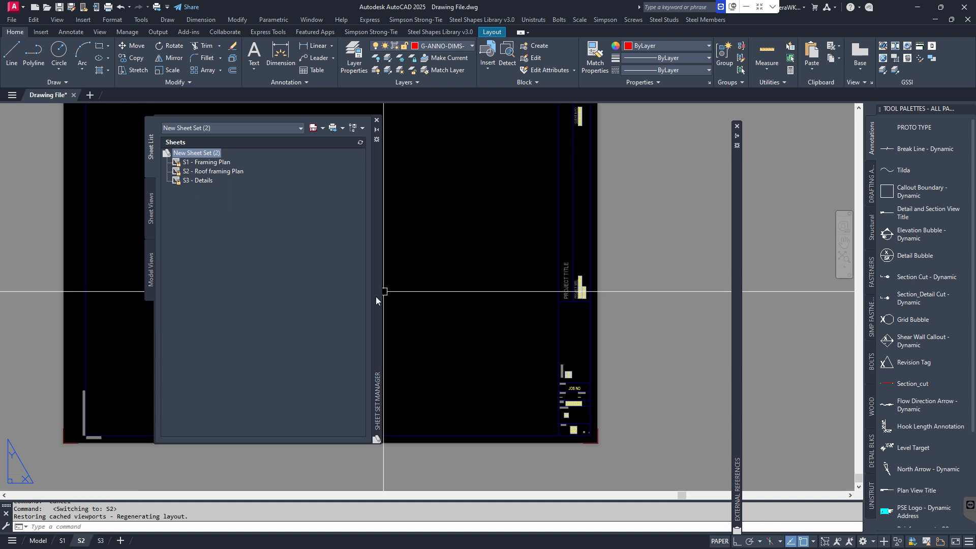
{"action": "left_click_drag", "start_coordinate": [376, 297], "coordinate": [477, 293]}
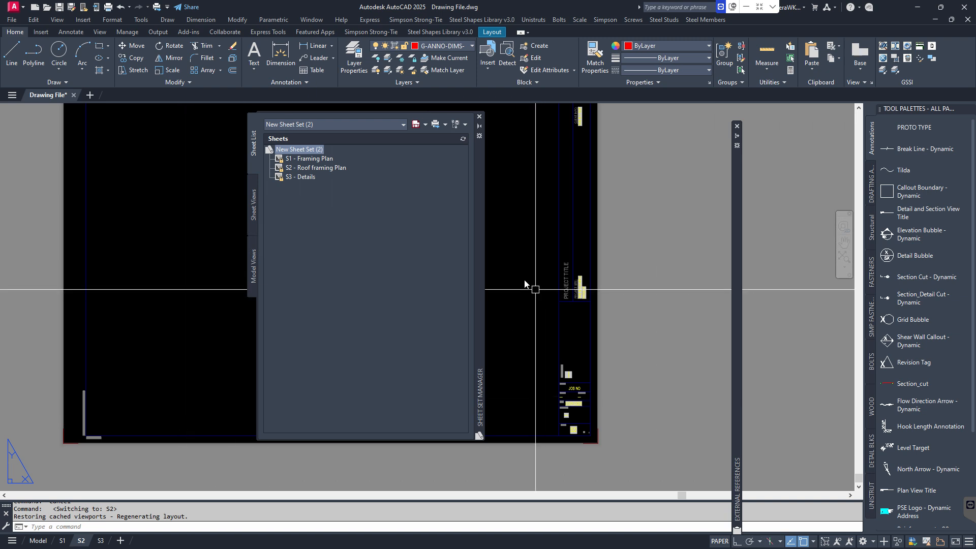
{"action": "left_click_drag", "start_coordinate": [480, 252], "coordinate": [430, 251]}
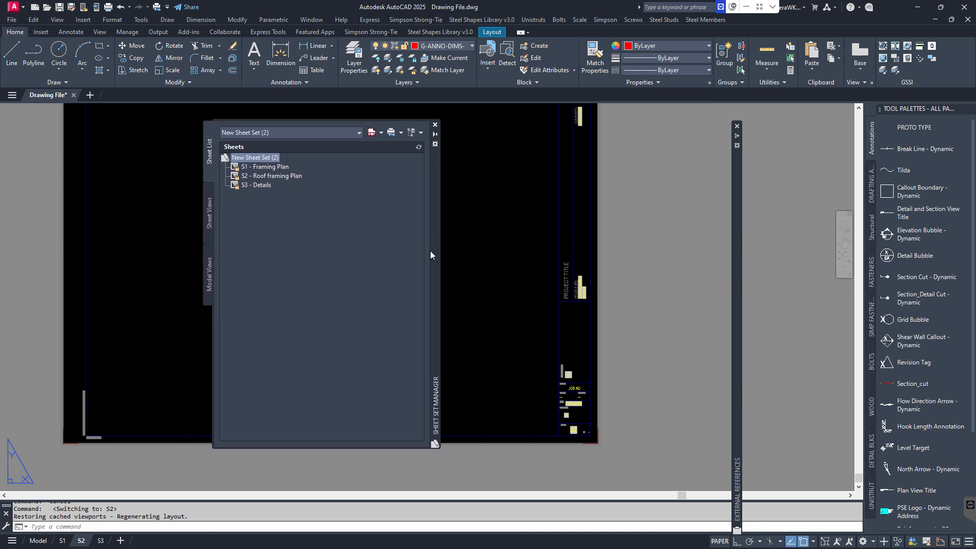
{"action": "left_click", "coordinate": [326, 214]}
{"action": "left_click_drag", "start_coordinate": [432, 187], "coordinate": [444, 213]}
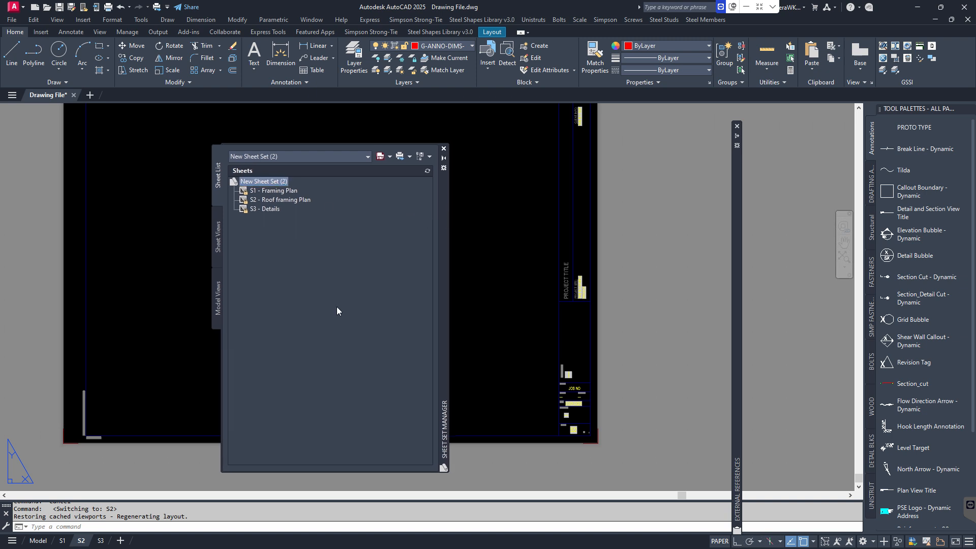
Try to publish the whole New Sheet Set (2) to PDF
{"action": "right_click", "coordinate": [256, 184]}
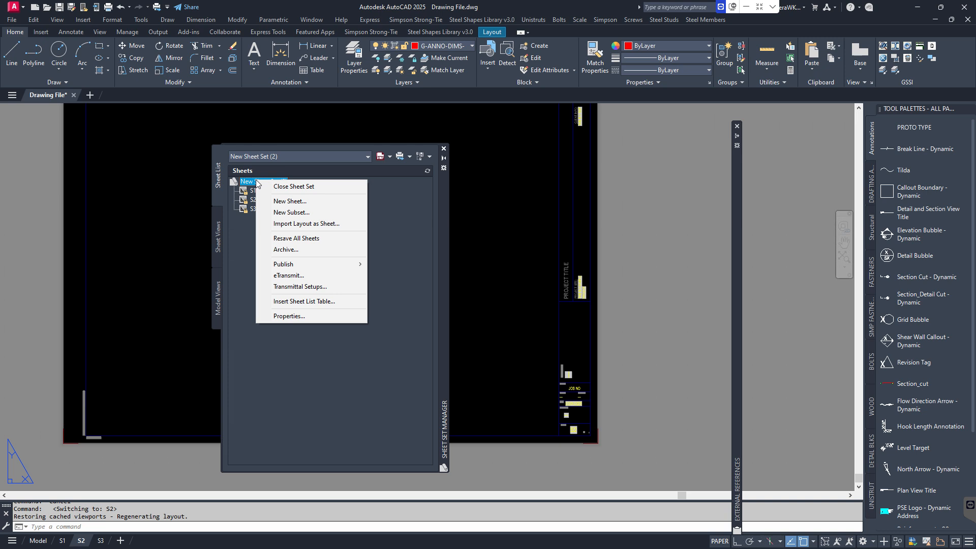
{"action": "mouse_move", "coordinate": [305, 267]}
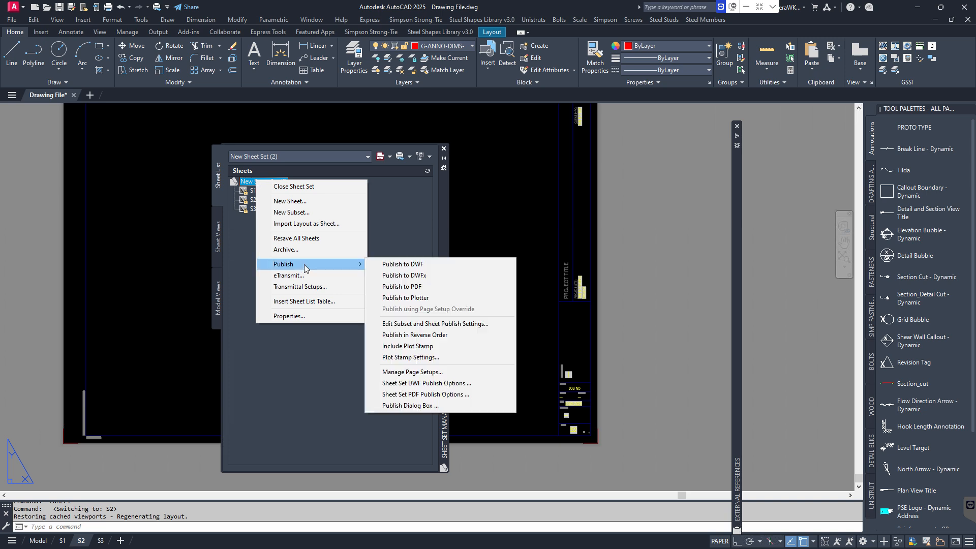
{"action": "left_click", "coordinate": [415, 287]}
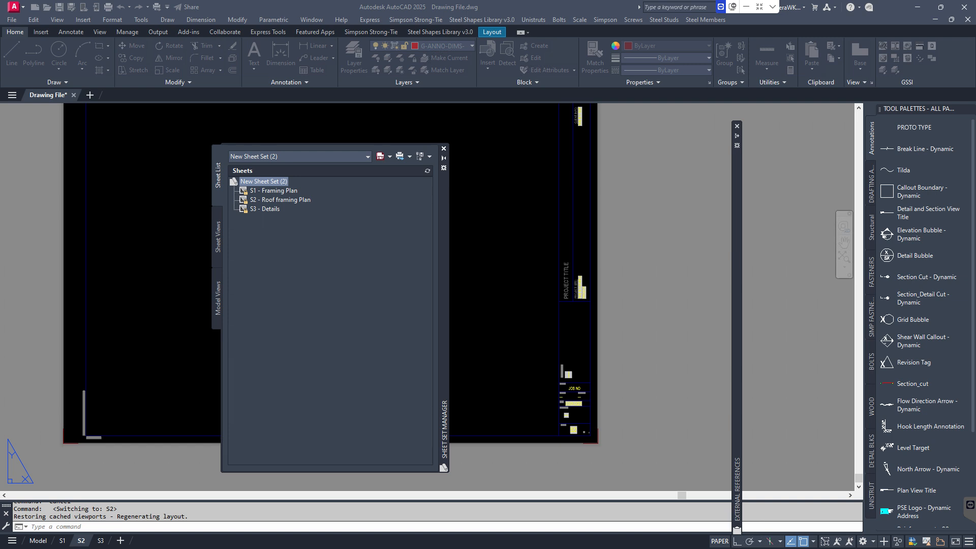
{"action": "right_click", "coordinate": [257, 184]}
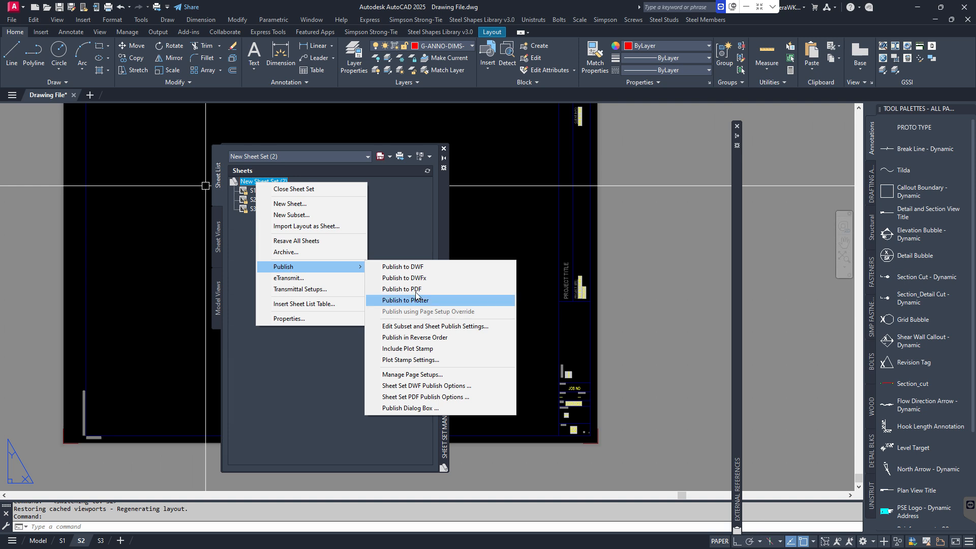
{"action": "left_click", "coordinate": [304, 378]}
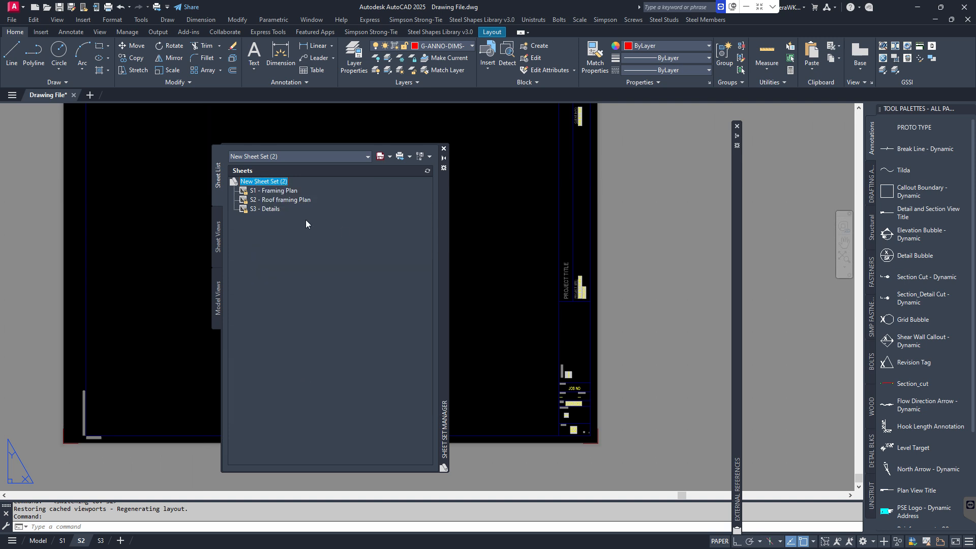
Select only sheets S1 - Framing Plan and S2 - Roof framing Plan and try to publish them to PDF
{"action": "left_click", "coordinate": [261, 192]}
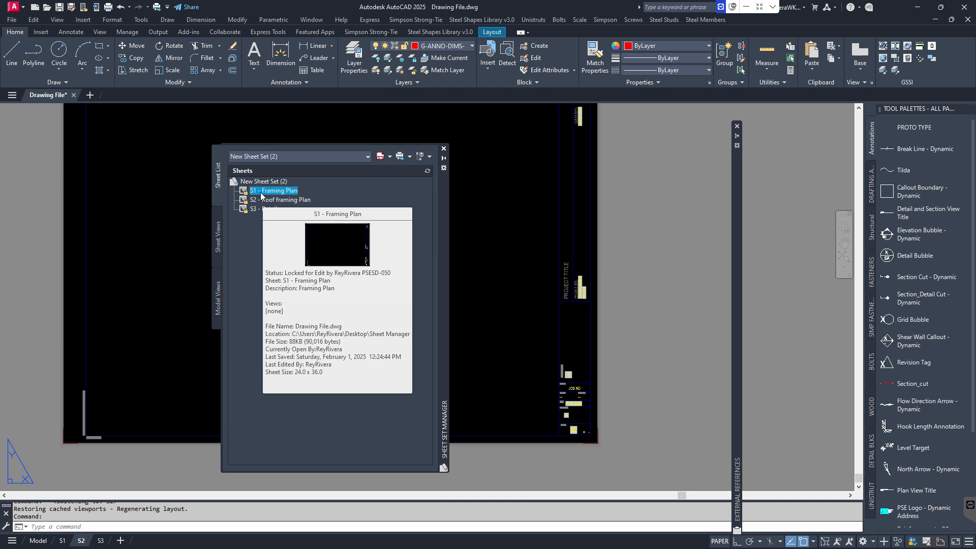
{"action": "left_click", "coordinate": [265, 199], "text": "ctrl"}
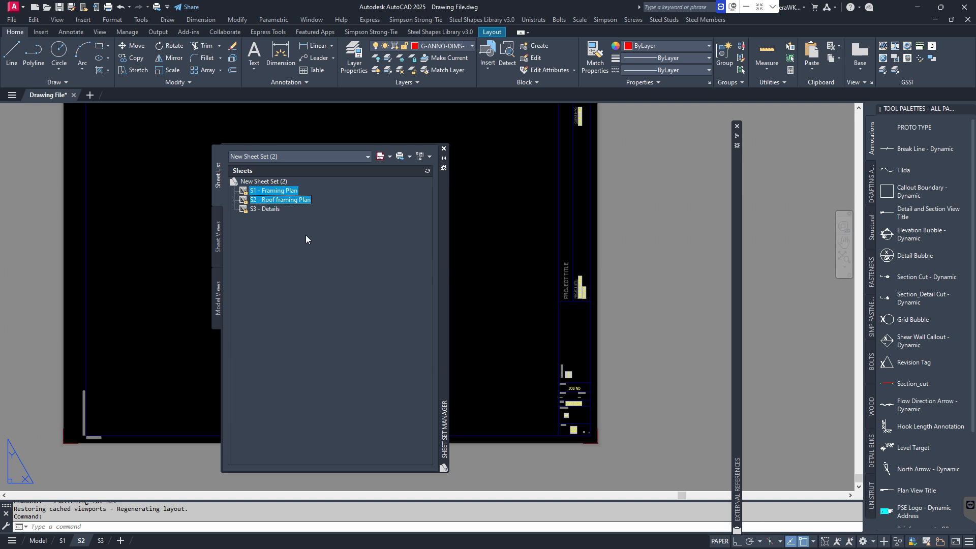
{"action": "right_click", "coordinate": [276, 200]}
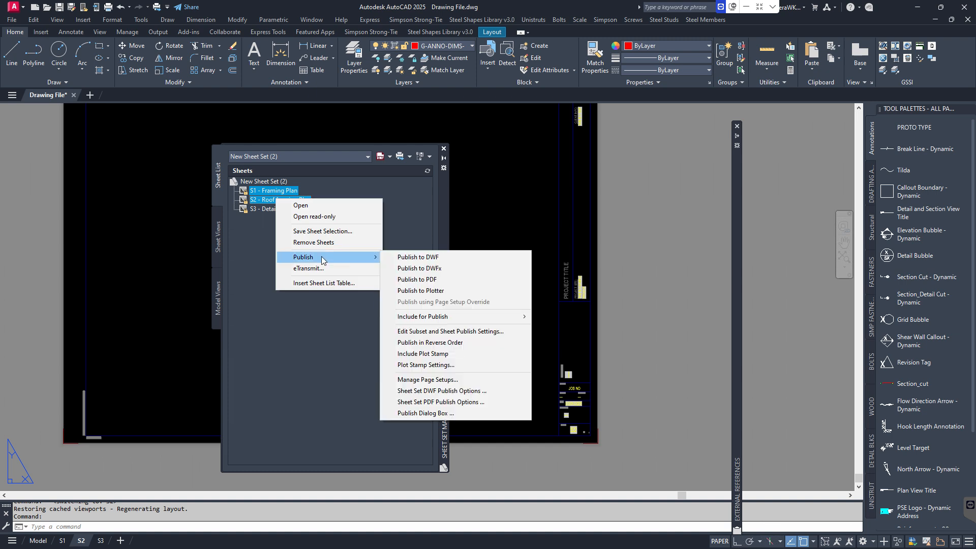
{"action": "left_click", "coordinate": [441, 280]}
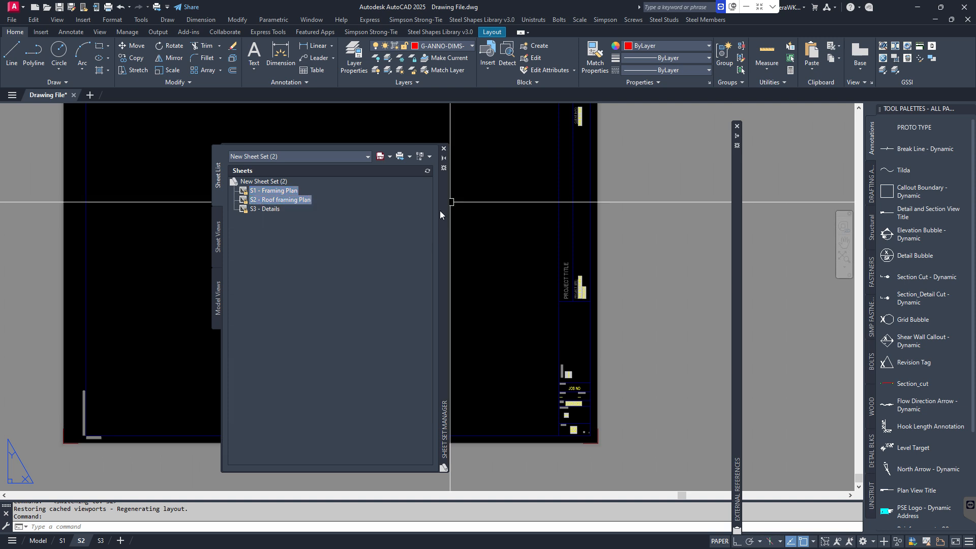
{"action": "left_click_drag", "start_coordinate": [440, 211], "coordinate": [364, 221]}
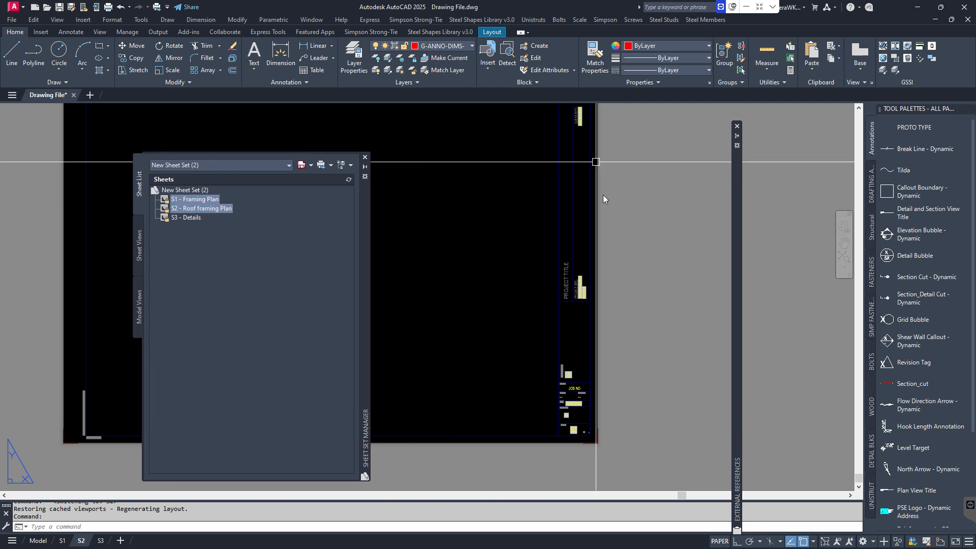